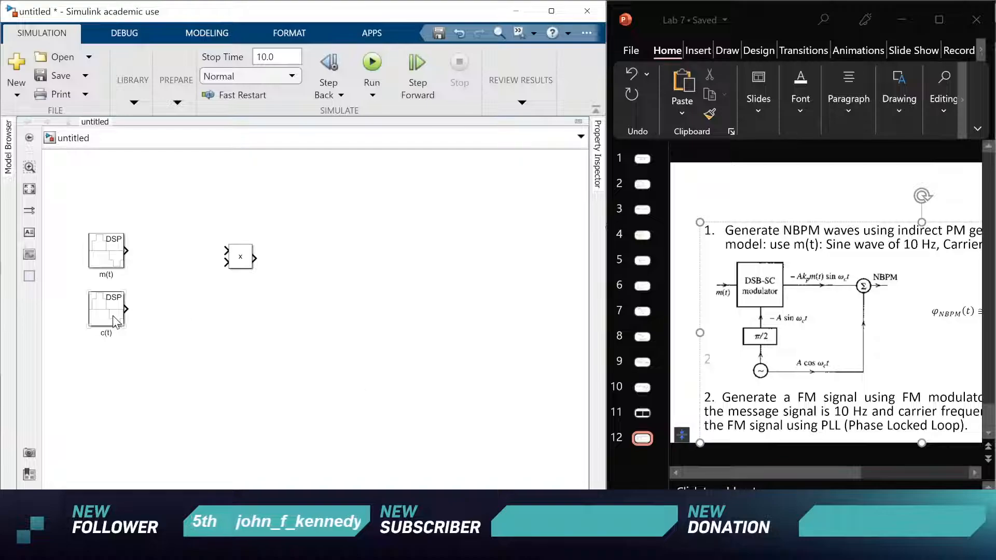
# Step: Set the phase offset of the c(t) sine wave block to [0 pi/2] rad
pyautogui.doubleClick(106, 310)
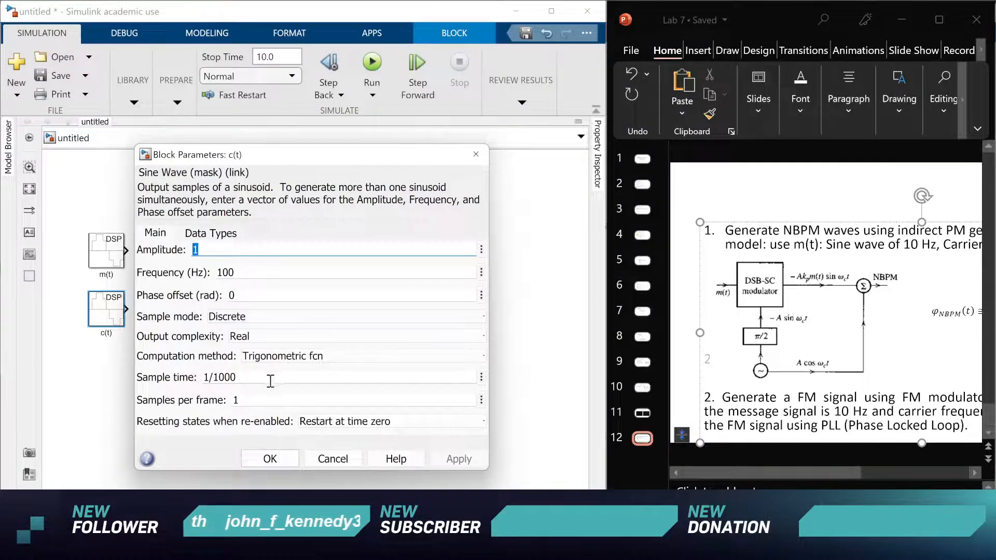
pyautogui.click(267, 299)
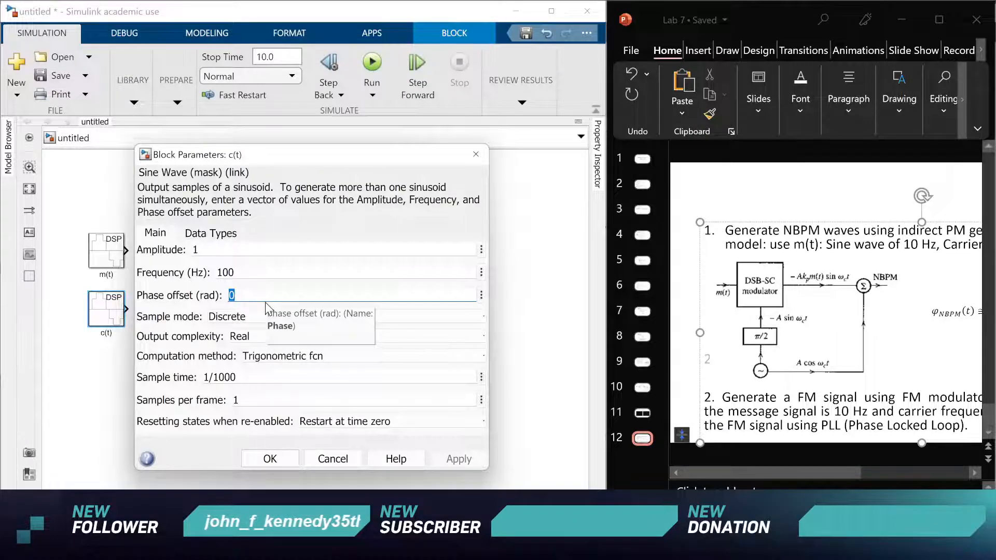
pyautogui.write('[')
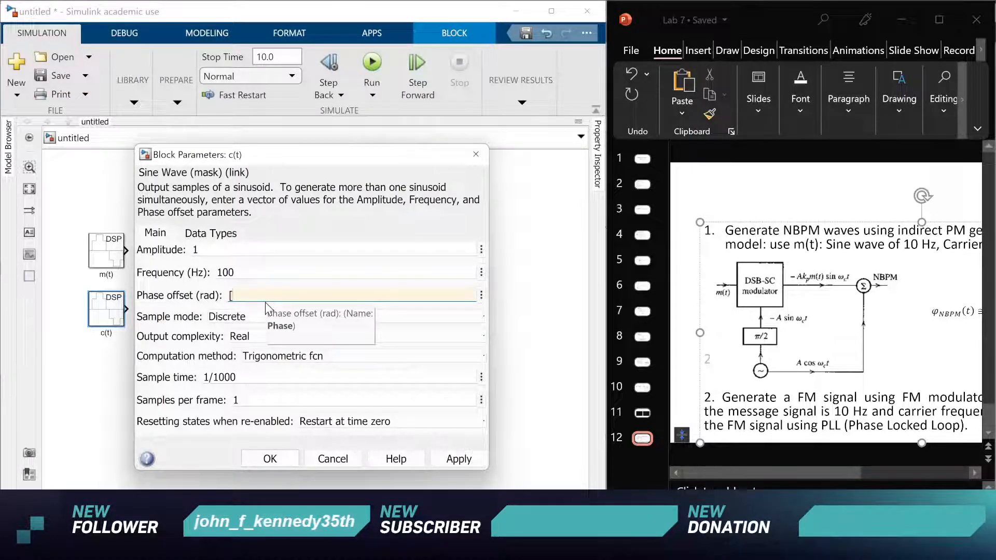
pyautogui.write('0 pi')
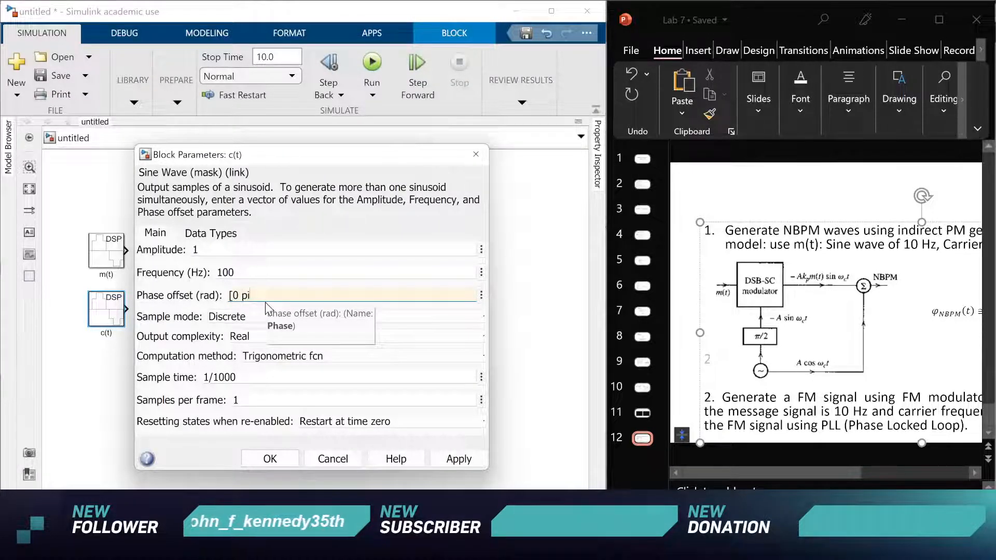
pyautogui.write('/2]')
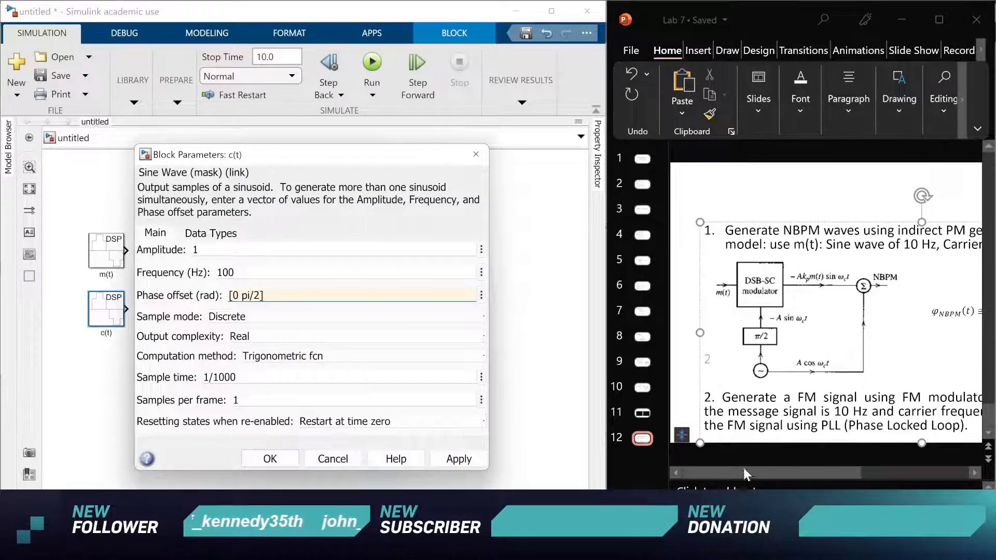
# Step: Check the carrier amplitude on the lab slide, then apply an amplitude of 2 to the c(t) block
pyautogui.click(767, 468)
pyautogui.moveTo(779, 474)
pyautogui.mouseDown()
pyautogui.moveTo(920, 475)
pyautogui.moveTo(773, 475)
pyautogui.mouseUp()
pyautogui.doubleClick(214, 250)
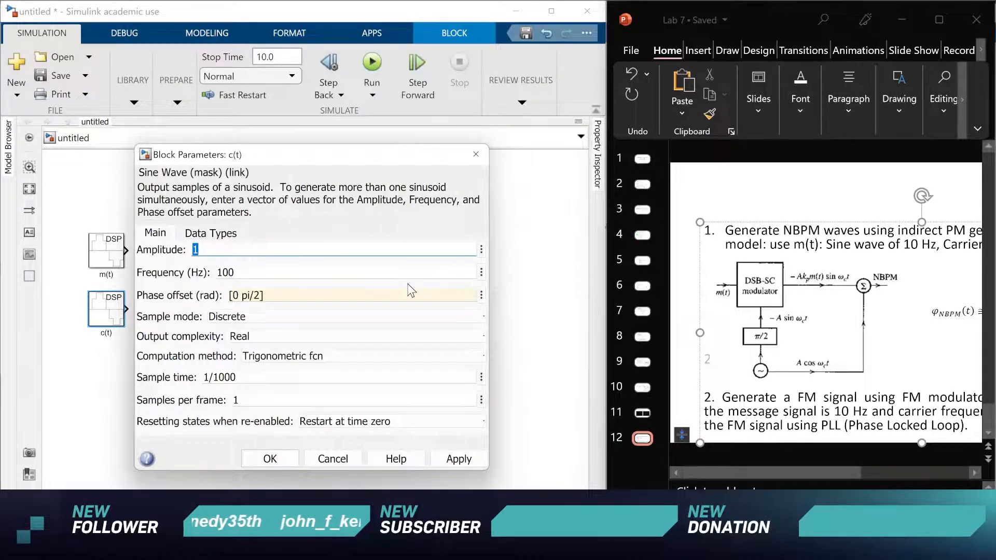
pyautogui.write('A')
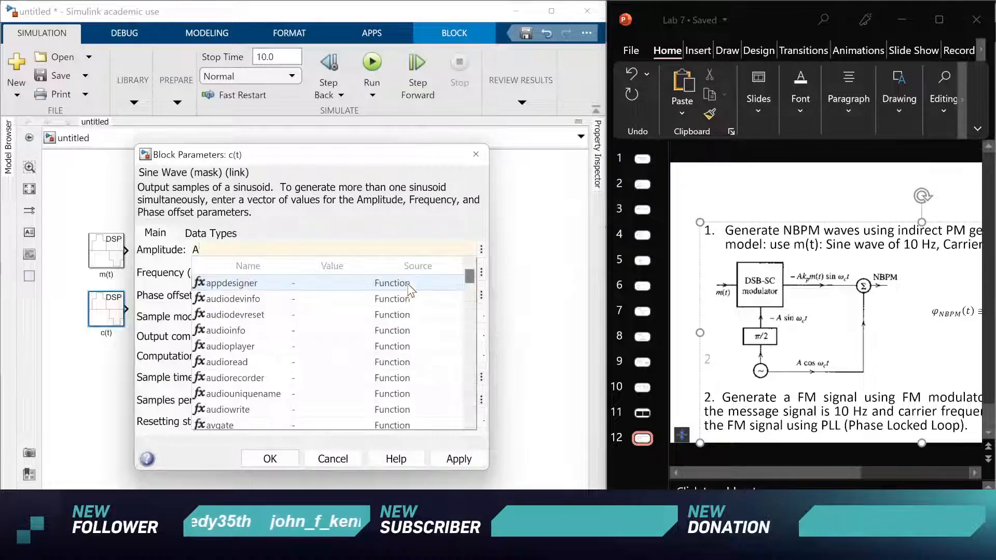
pyautogui.click(440, 459)
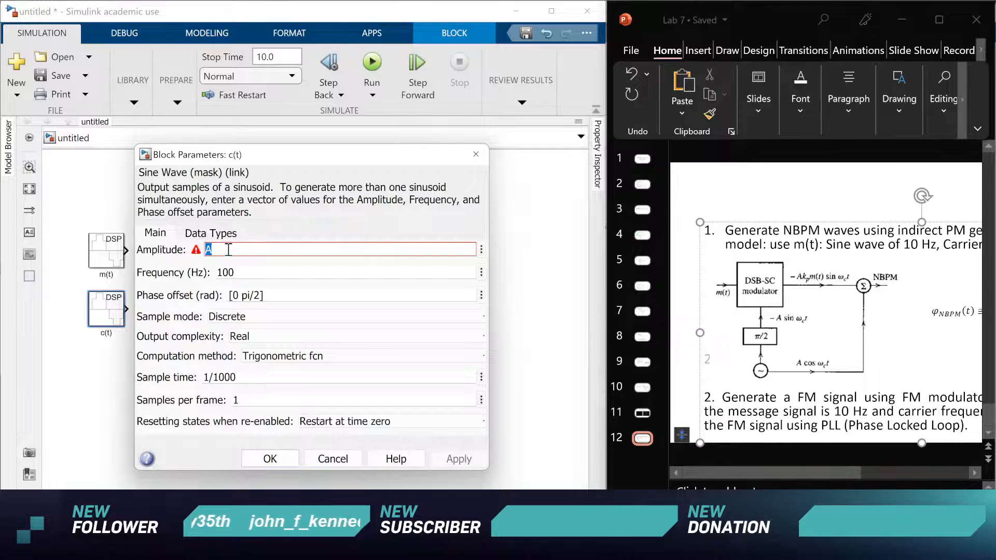
pyautogui.write('2')
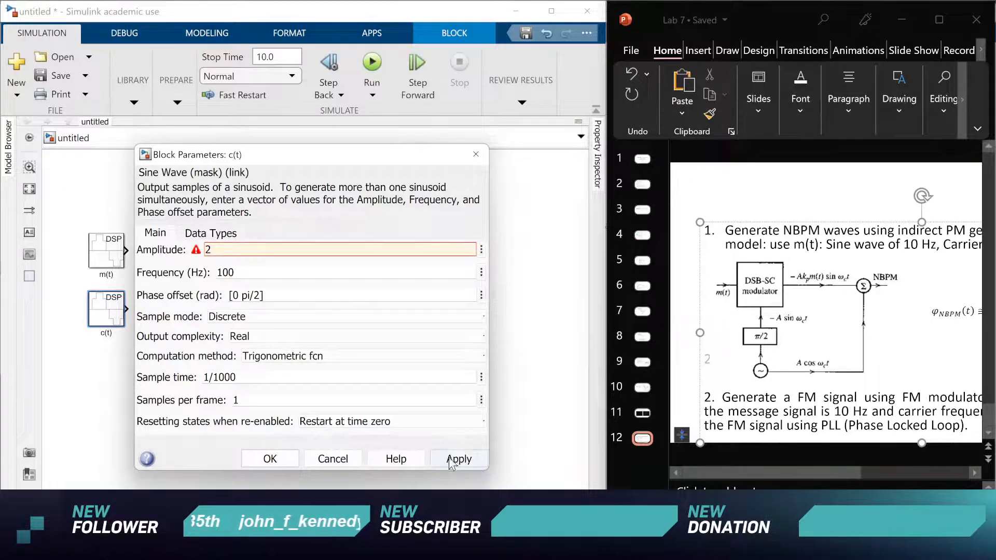
pyautogui.click(452, 459)
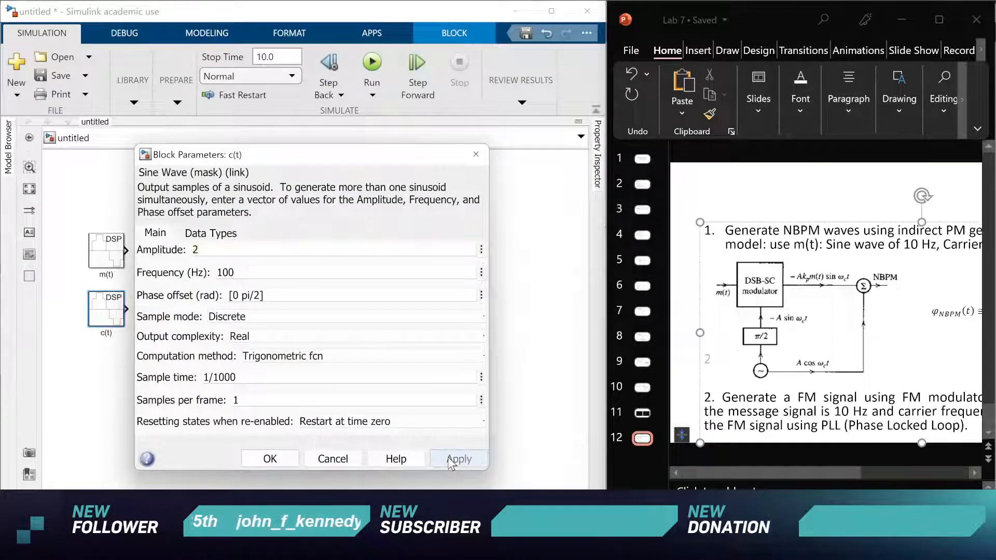
# Step: Set the amplitude of the c(t) block to -2 and apply the change, keeping the phase offset
pyautogui.tripleClick(238, 295)
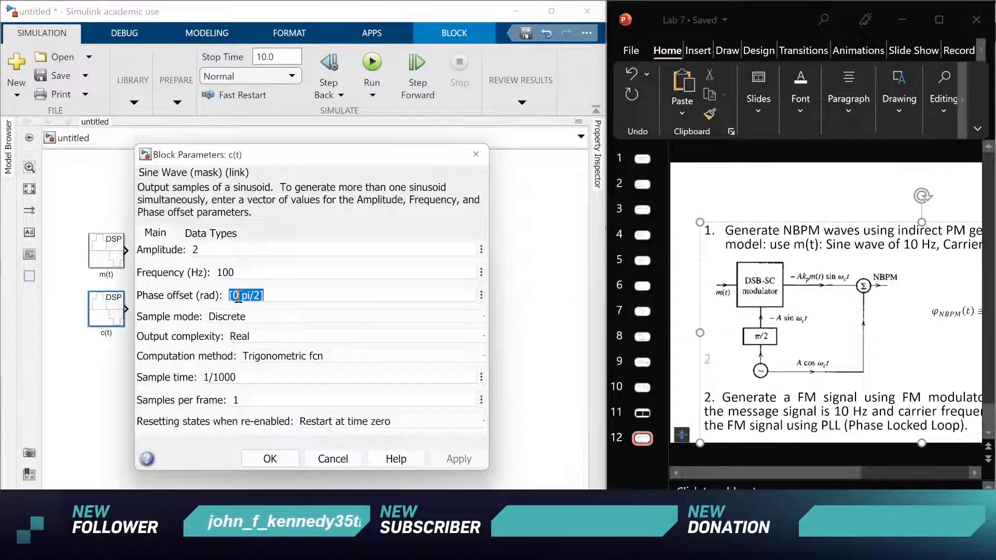
pyautogui.click(289, 292)
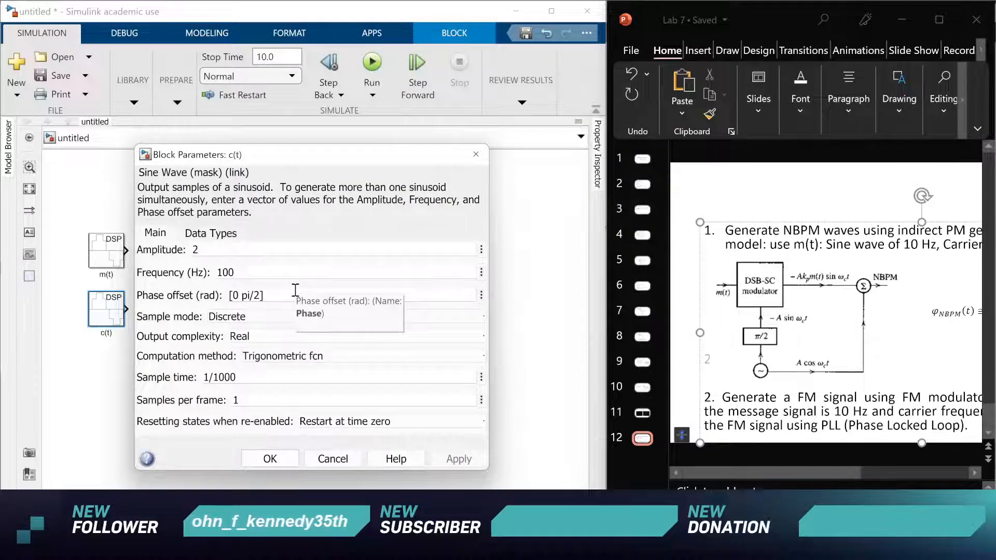
pyautogui.doubleClick(195, 251)
pyautogui.write('2')
pyautogui.write('-')
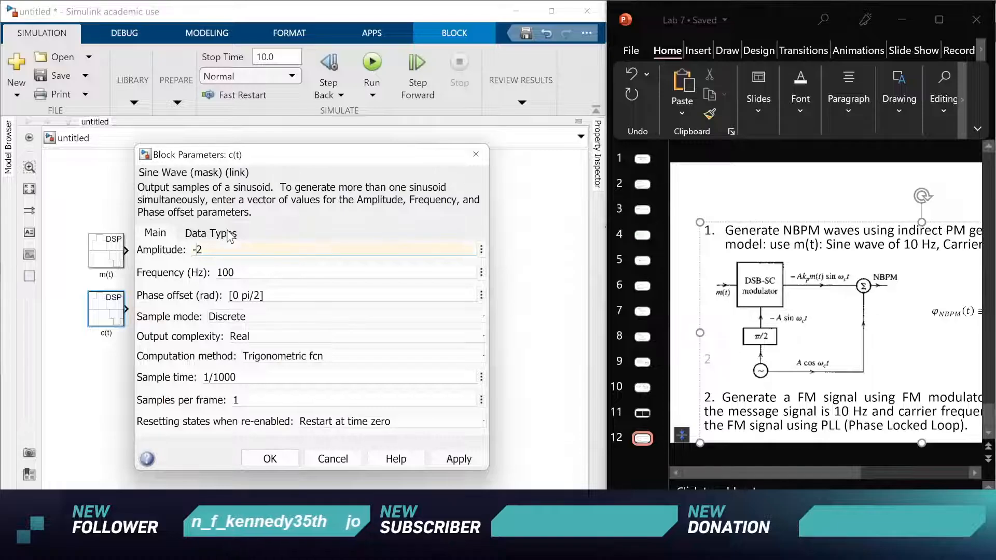
pyautogui.click(459, 459)
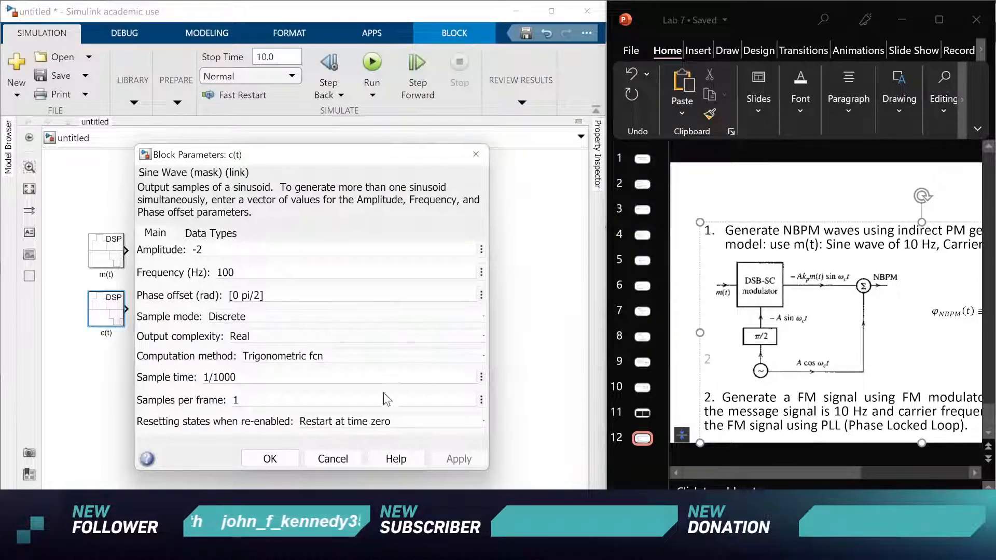
# Step: Set the c(t) block's frequency to 10 Hz and its sample time to .0002, and accept the parameters
pyautogui.doubleClick(243, 275)
pyautogui.click(254, 267)
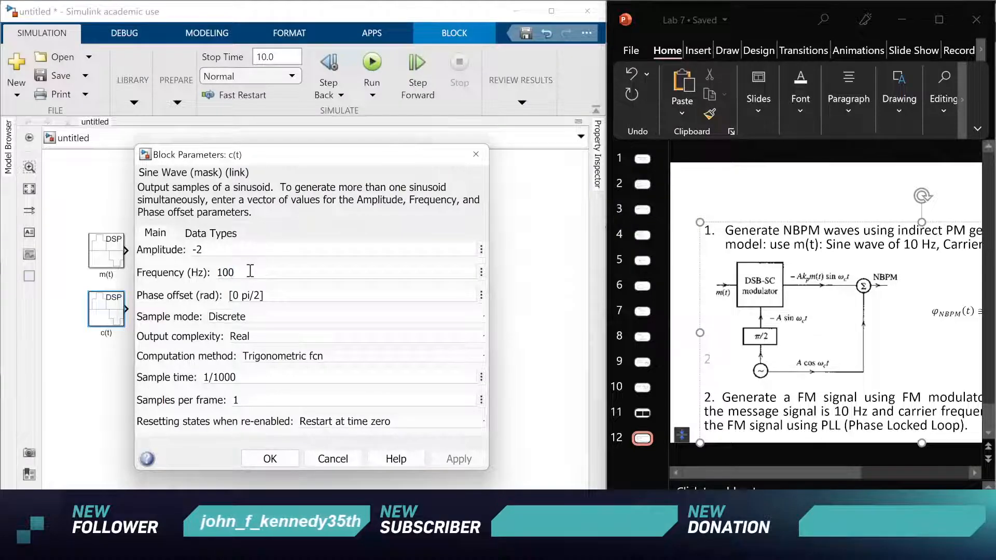
pyautogui.press('BackSpace')
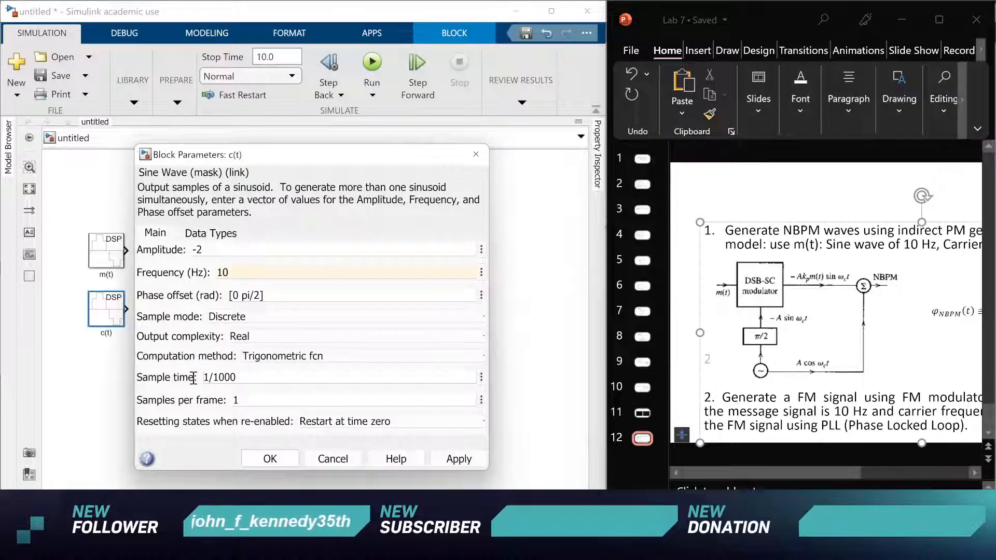
pyautogui.moveTo(248, 374); pyautogui.dragTo(208, 377)
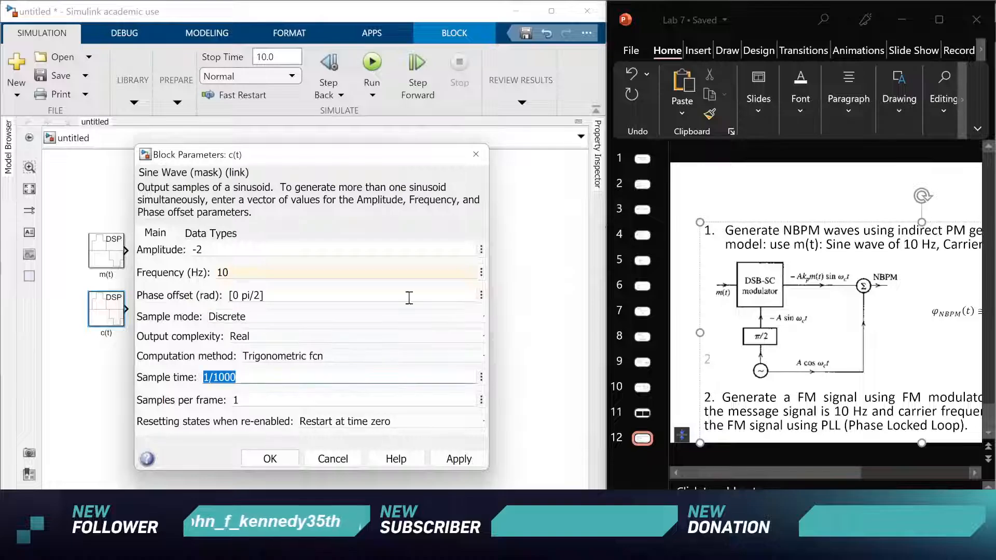
pyautogui.write('.')
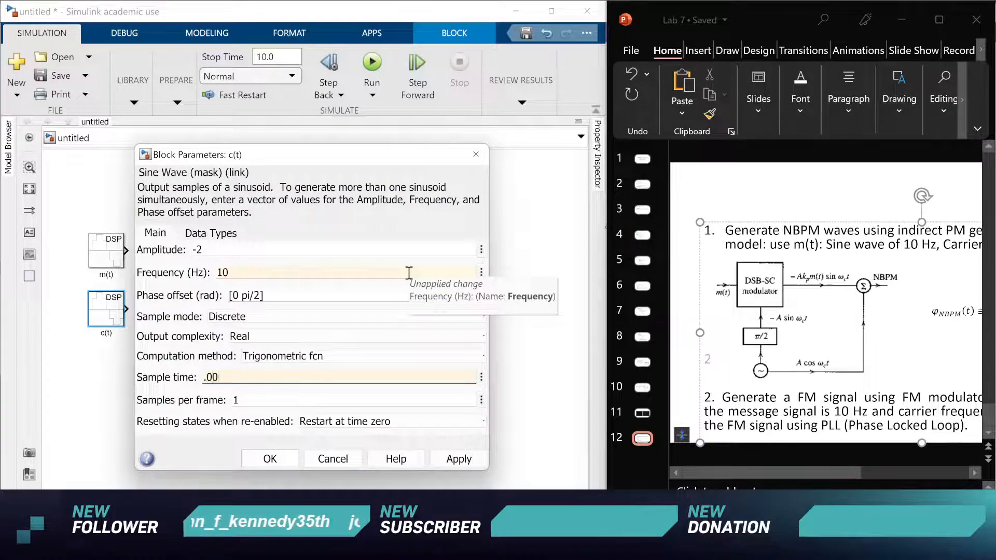
pyautogui.click(446, 461)
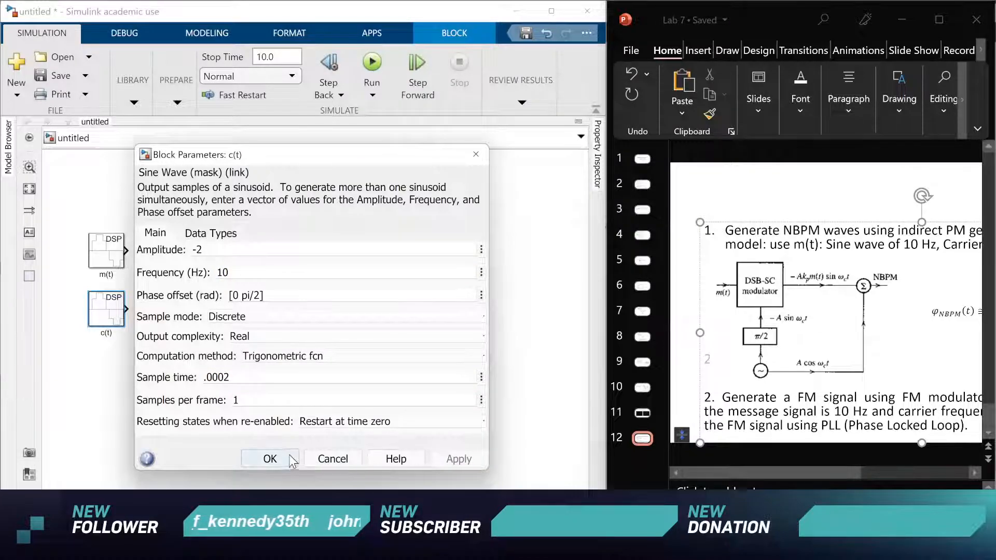
pyautogui.click(268, 458)
# Step: Check the lab slide's signal specifications and set the c(t) block's frequency to 300 Hz and sample time to .00002
pyautogui.doubleClick(117, 252)
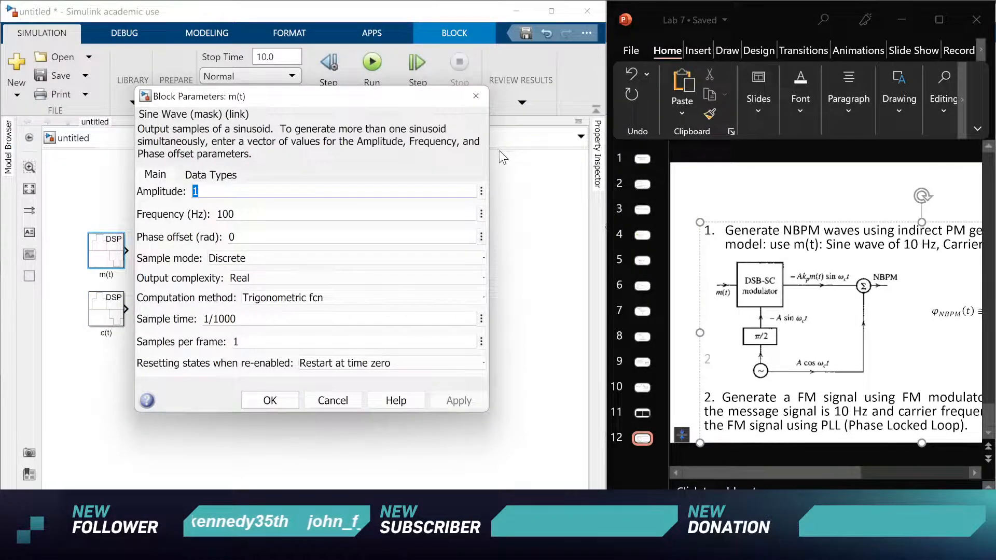
pyautogui.click(752, 472)
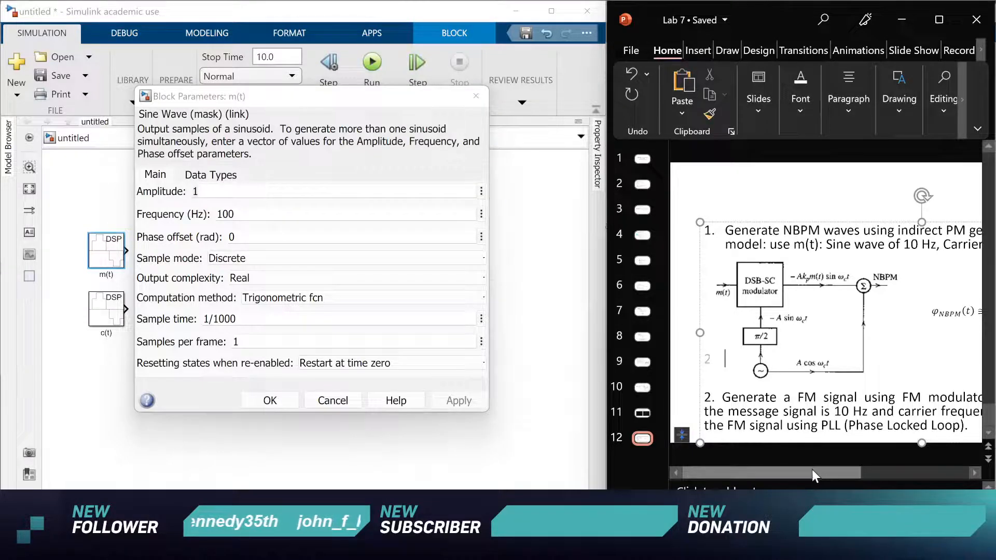
pyautogui.moveTo(892, 469); pyautogui.dragTo(754, 484)
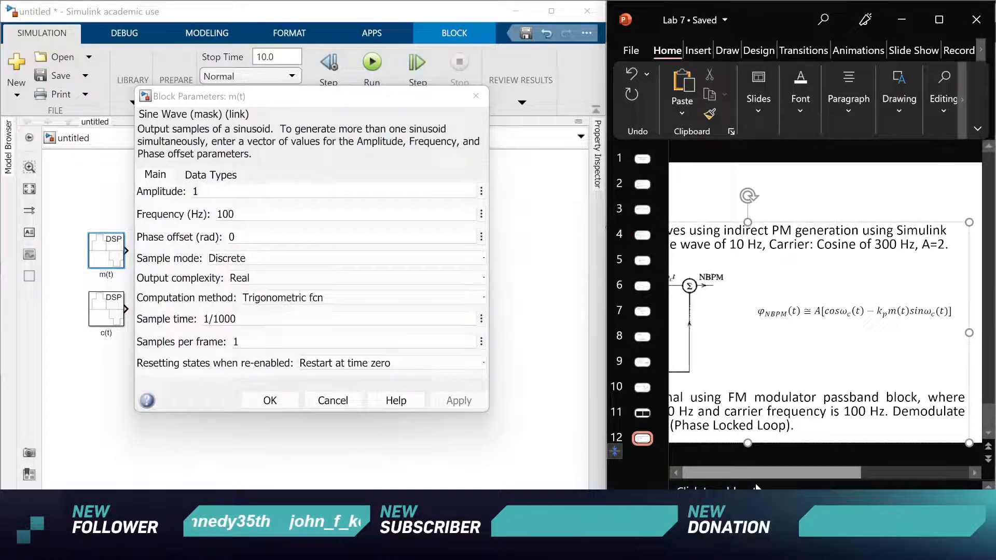
pyautogui.click(46, 415)
pyautogui.doubleClick(114, 332)
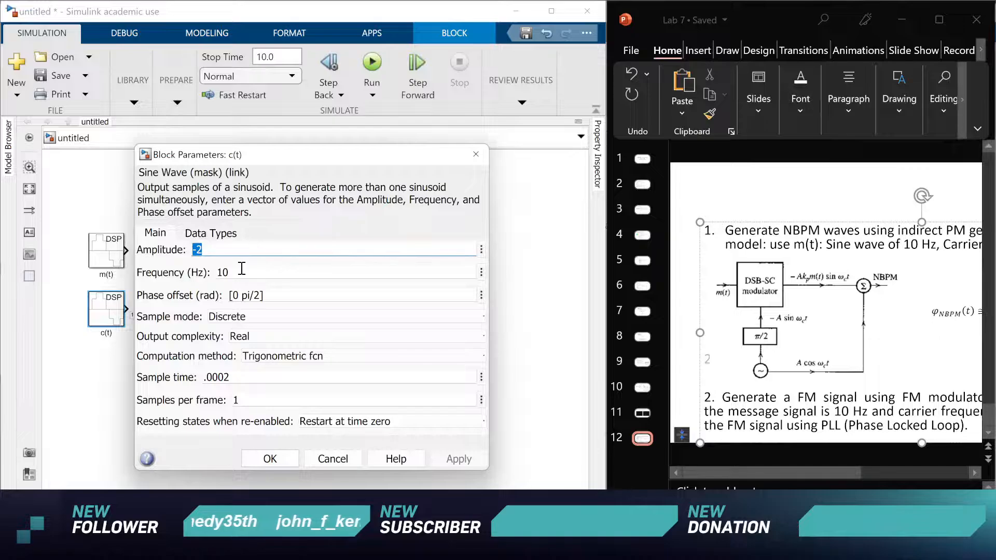
pyautogui.doubleClick(241, 267)
pyautogui.write('300')
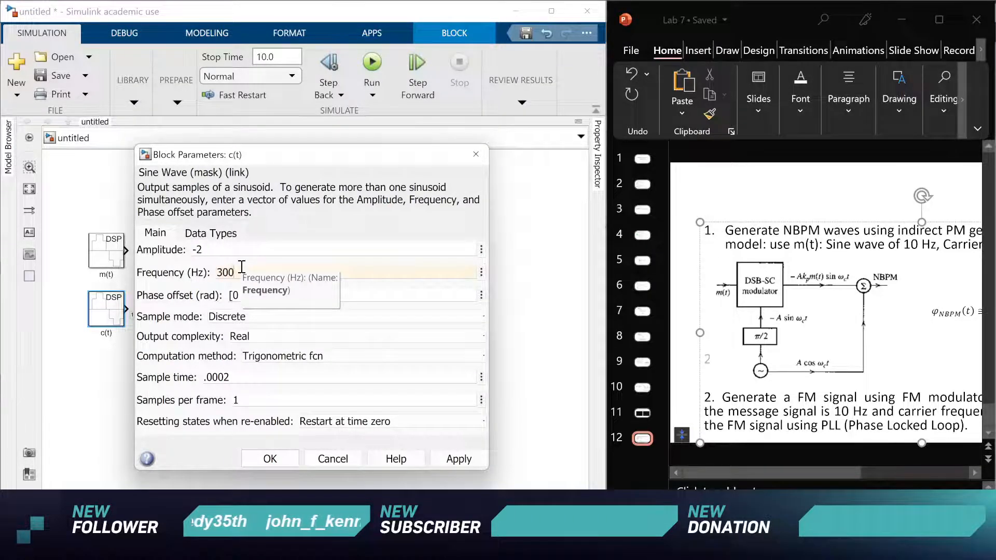
pyautogui.doubleClick(220, 375)
pyautogui.click(219, 374)
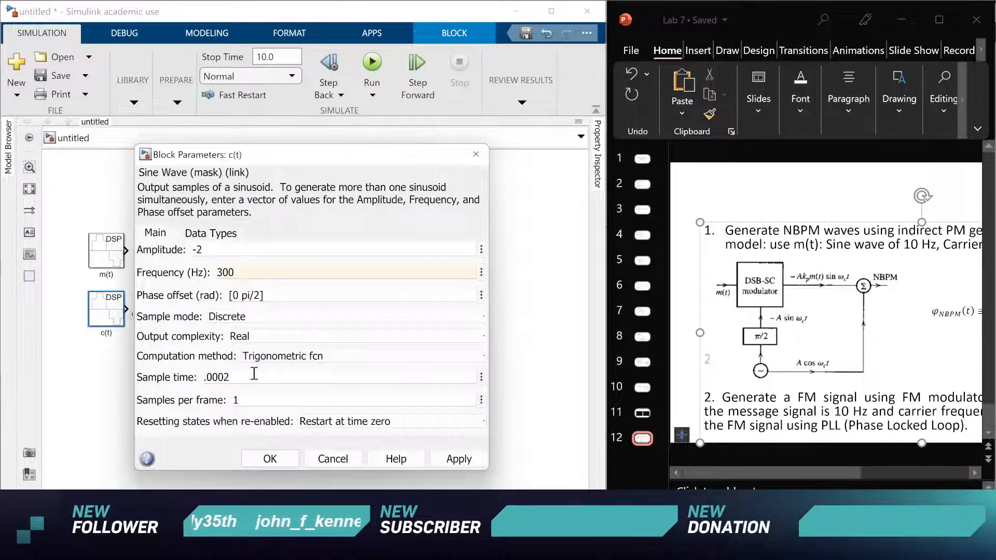
pyautogui.write('0')
pyautogui.click(457, 460)
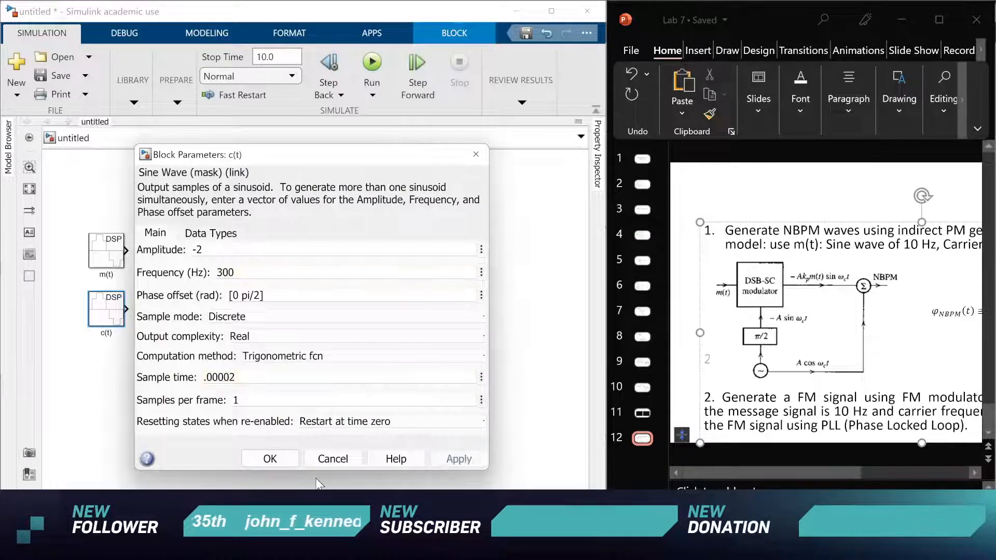
pyautogui.click(270, 459)
# Step: Set the m(t) block's frequency to 10 Hz and sample time to .00002, and accept the parameters
pyautogui.doubleClick(107, 250)
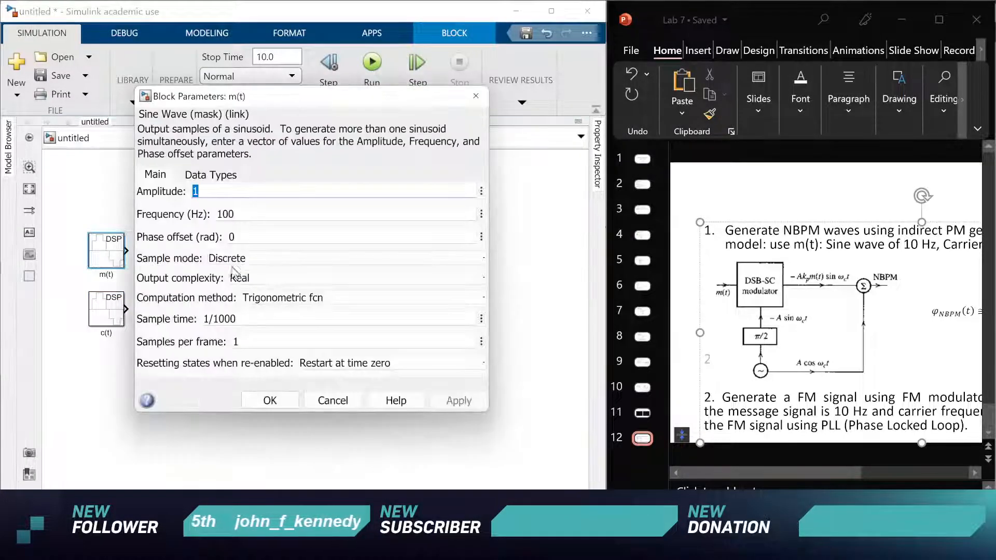
pyautogui.doubleClick(242, 214)
pyautogui.click(242, 214)
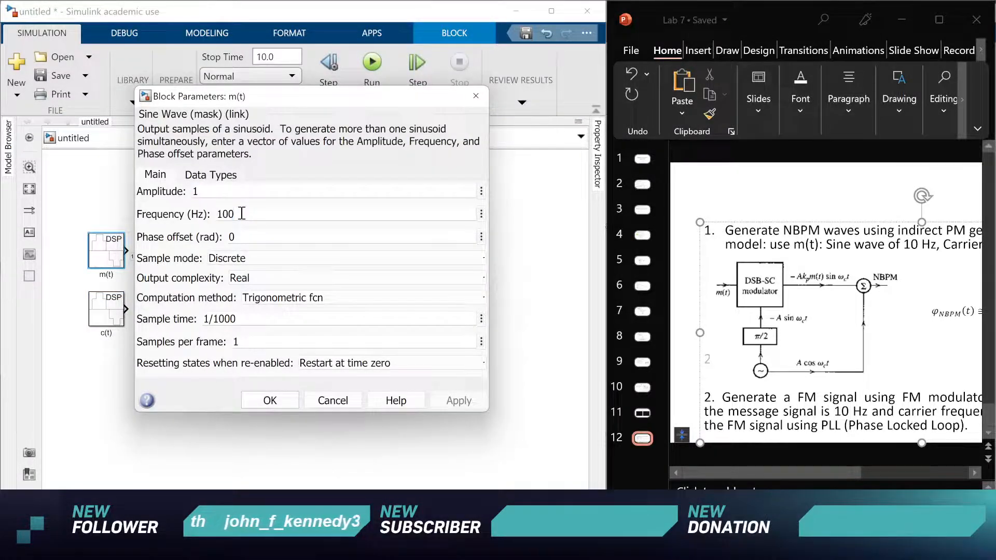
pyautogui.press('BackSpace')
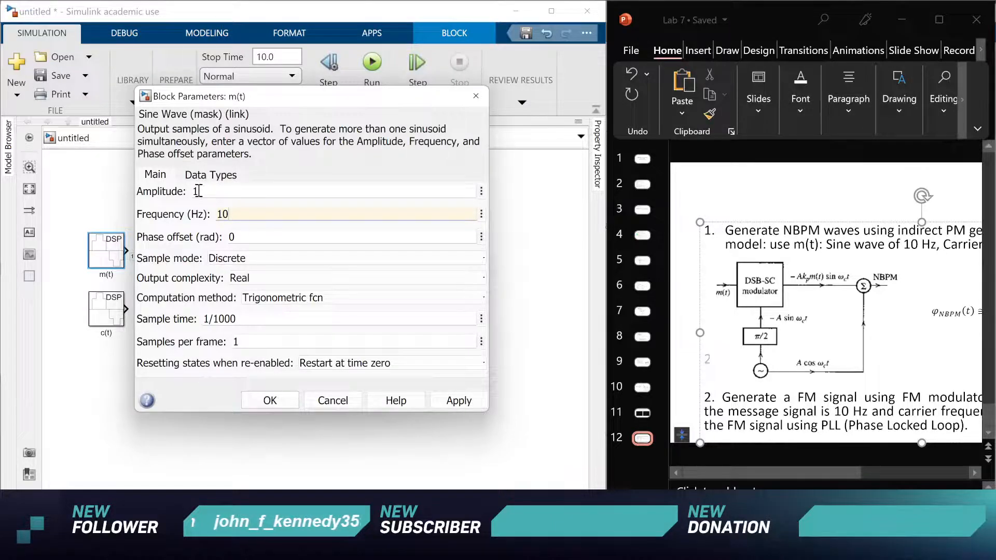
pyautogui.moveTo(196, 191); pyautogui.dragTo(274, 191)
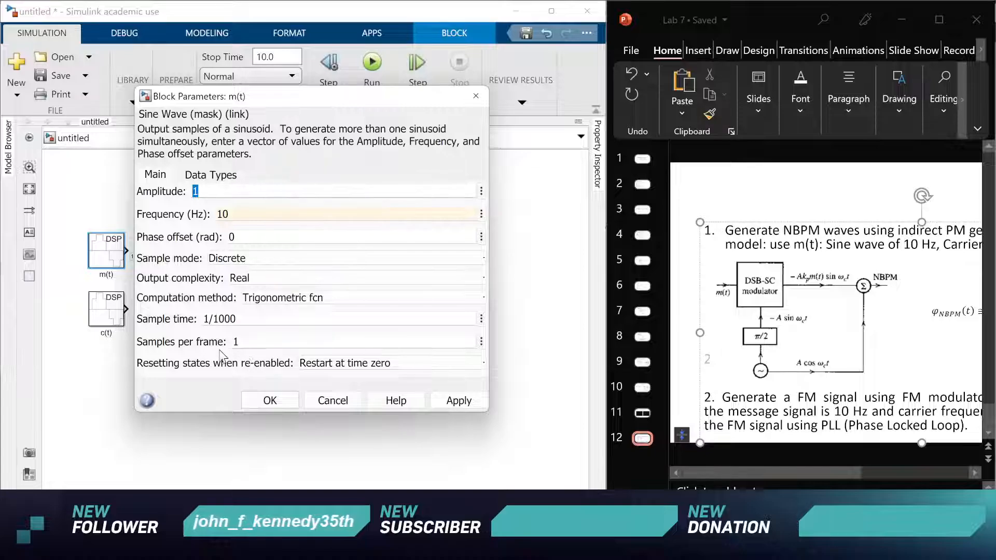
pyautogui.doubleClick(248, 319)
pyautogui.write('.')
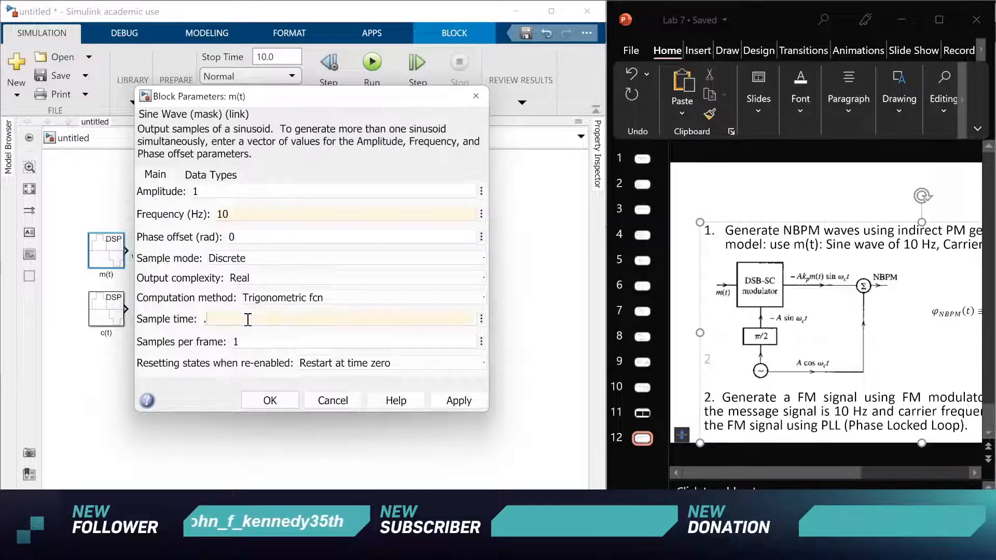
pyautogui.write('00002')
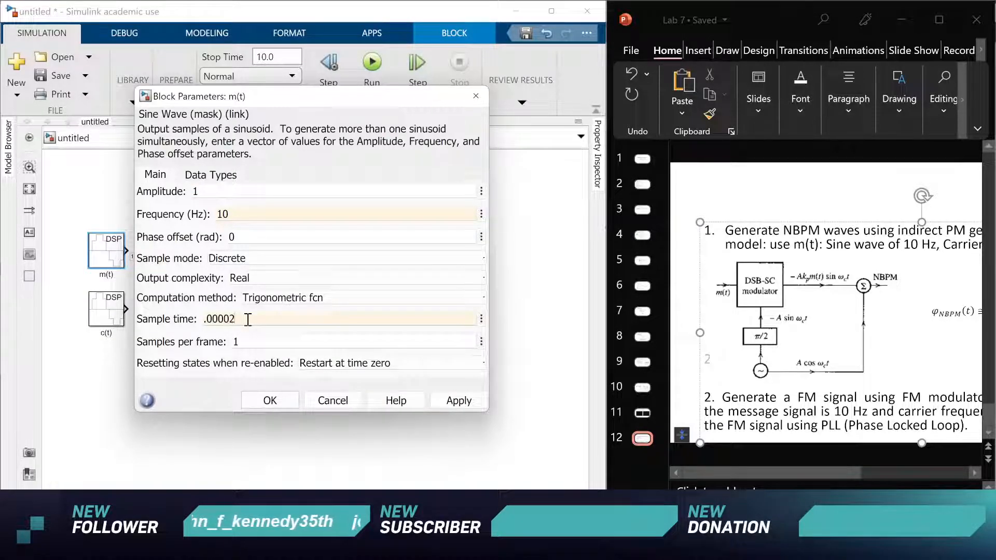
pyautogui.click(459, 400)
pyautogui.click(270, 400)
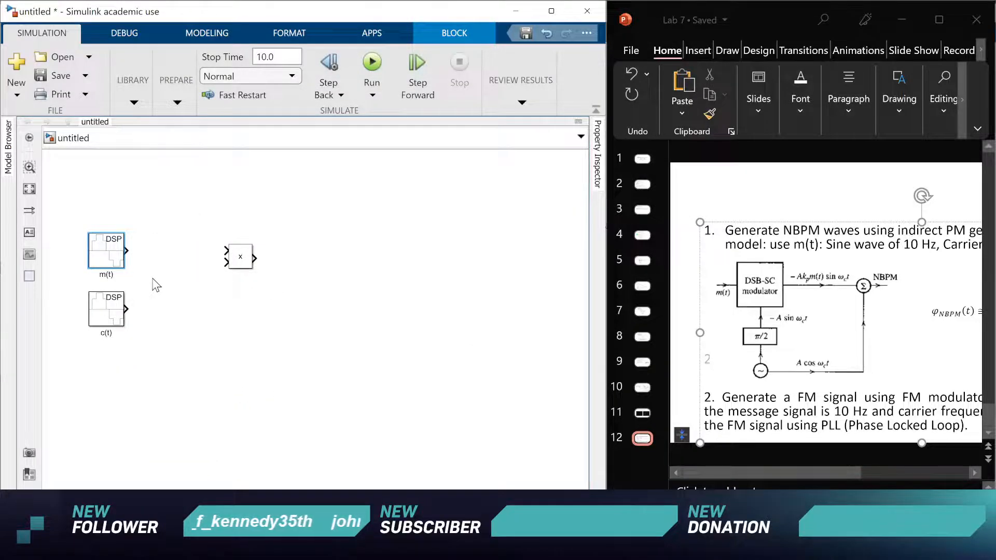
# Step: Place a copy of the c(t) sine wave block below the original
pyautogui.click(100, 318)
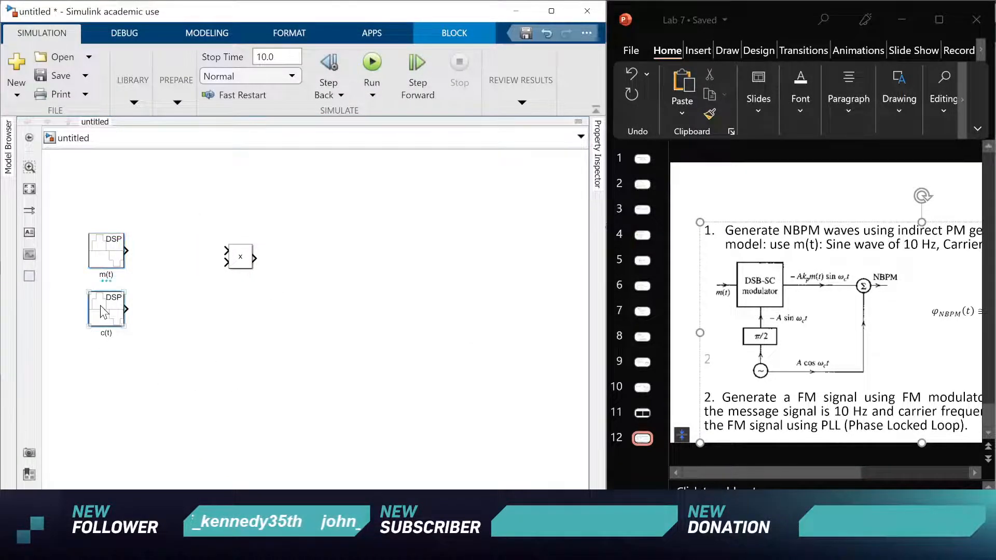
pyautogui.click(122, 382)
pyautogui.hotkey('ctrl', 'v')
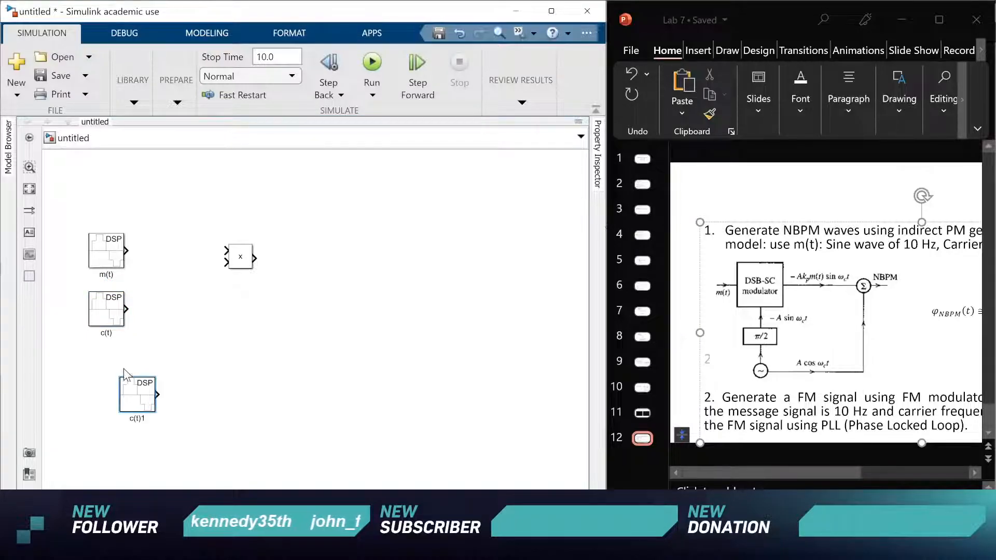
# Step: Align the copied c(t)1 block directly under c(t), and set the c(t) block's phase offset to 0 rad
pyautogui.moveTo(133, 397); pyautogui.dragTo(101, 370)
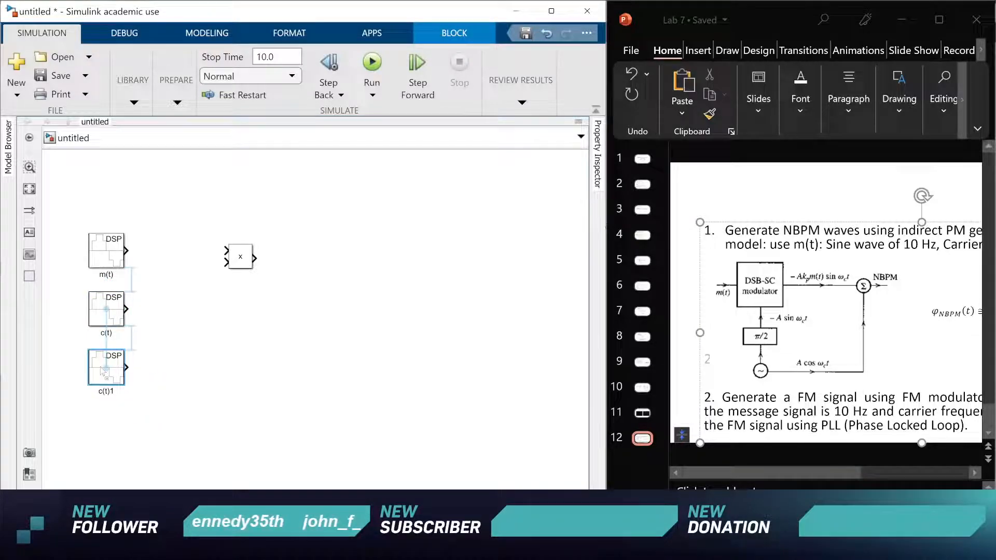
pyautogui.doubleClick(106, 310)
pyautogui.click(283, 295)
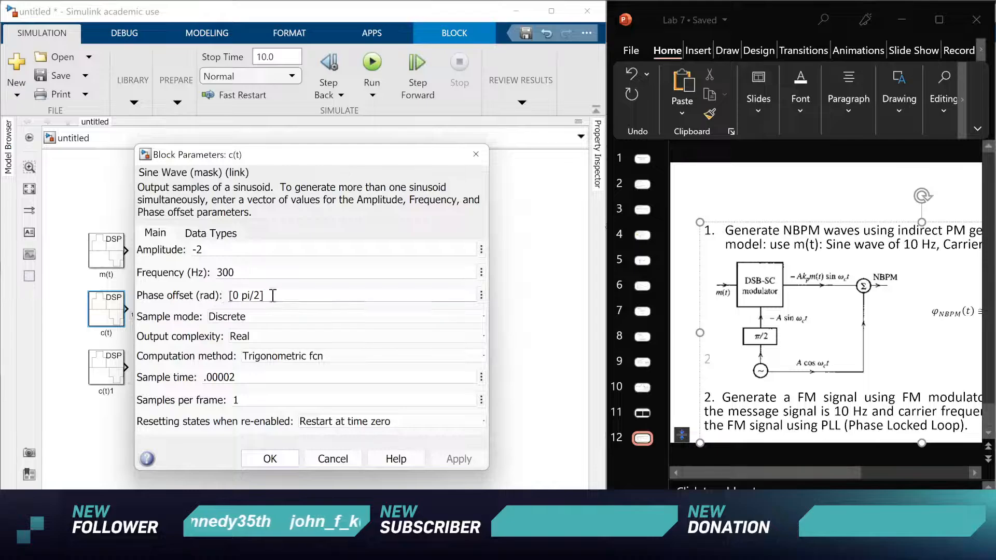
pyautogui.moveTo(273, 295); pyautogui.dragTo(214, 299)
pyautogui.write('0')
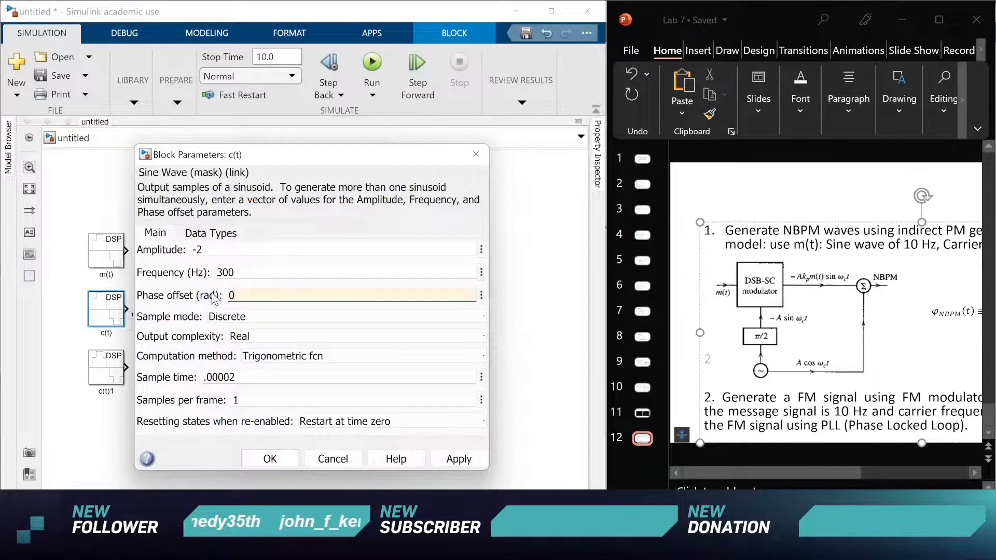
pyautogui.click(457, 459)
pyautogui.click(294, 459)
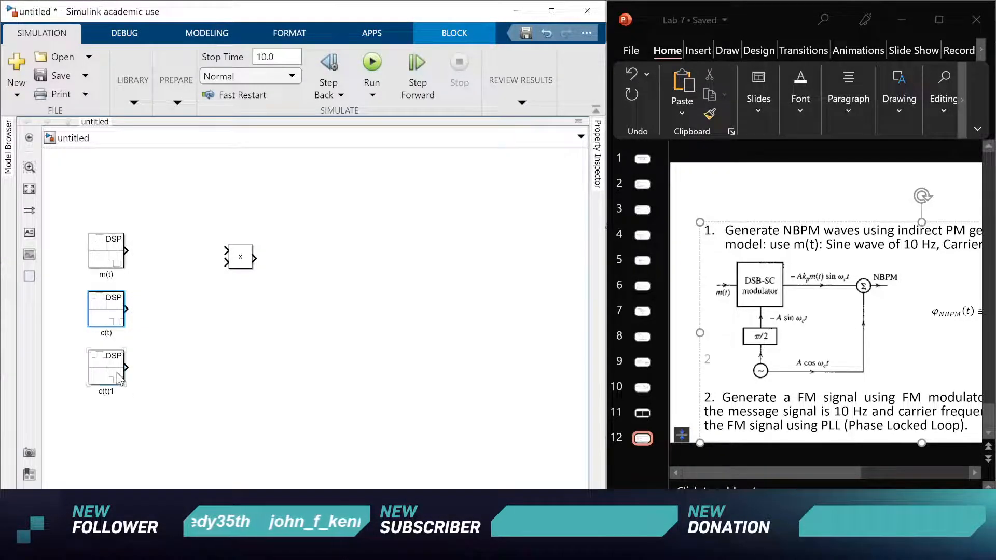
# Step: Set the c(t)1 block's amplitude to 2 and phase offset to pi/2, and accept the parameters
pyautogui.doubleClick(106, 368)
pyautogui.write('2')
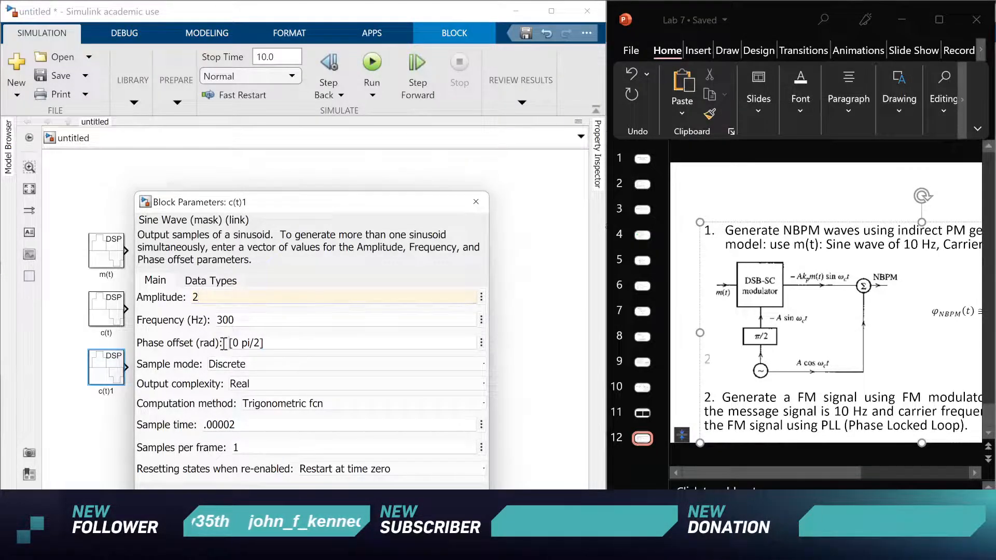
pyautogui.moveTo(229, 343); pyautogui.dragTo(264, 343)
pyautogui.write('pi')
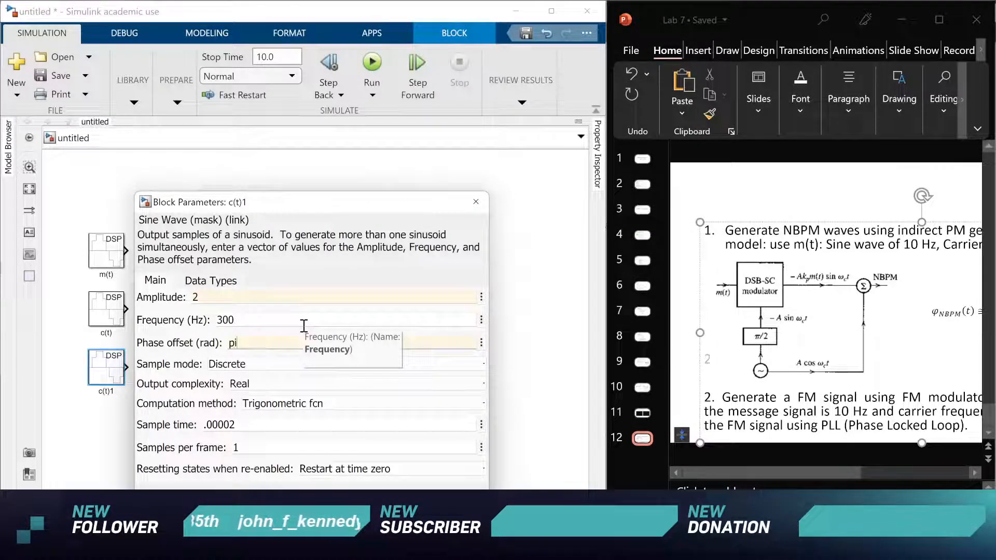
pyautogui.write('/2')
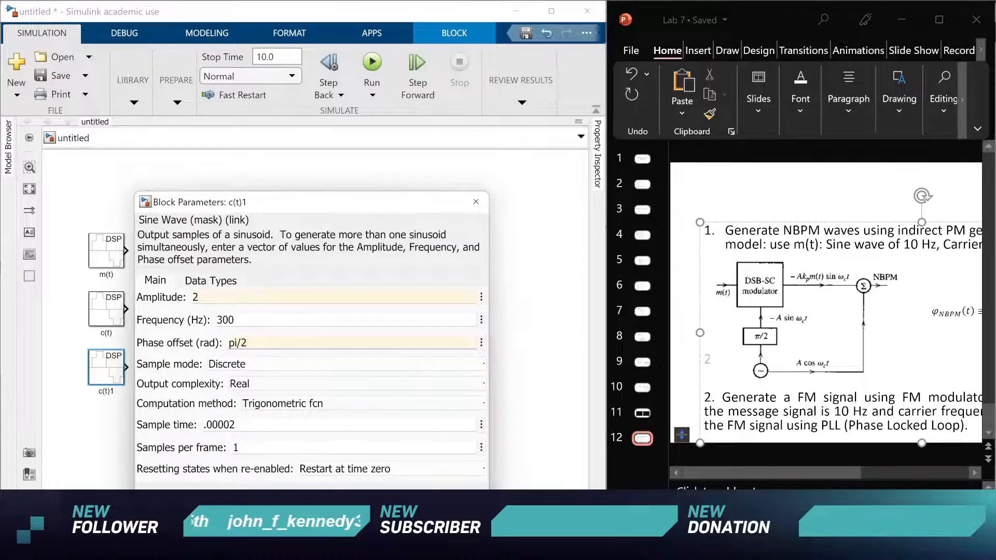
pyautogui.click(457, 505)
pyautogui.click(305, 504)
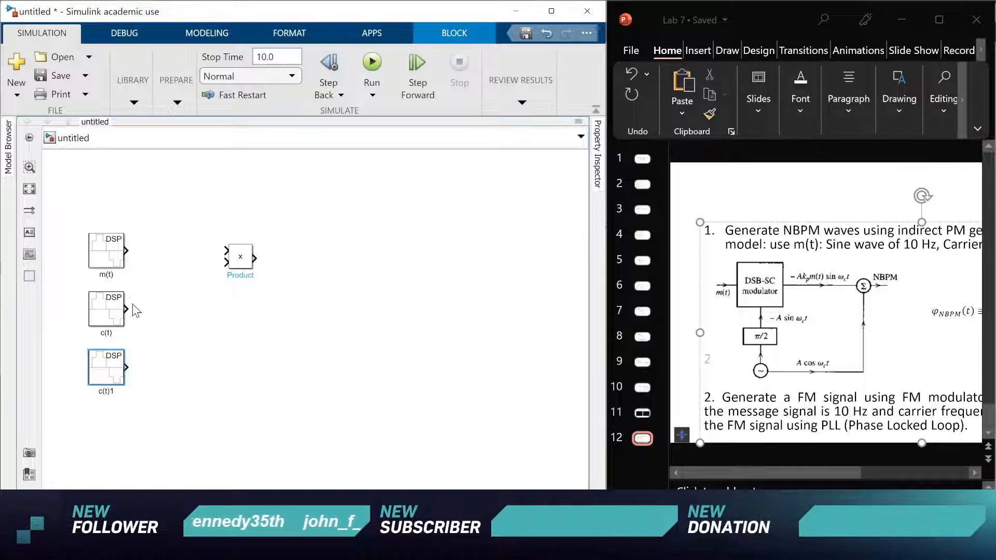
# Step: Connect the m(t) and c(t) outputs to the two inputs of the Product block
pyautogui.click(159, 269)
pyautogui.moveTo(128, 309); pyautogui.dragTo(224, 262)
pyautogui.moveTo(127, 251); pyautogui.dragTo(223, 251)
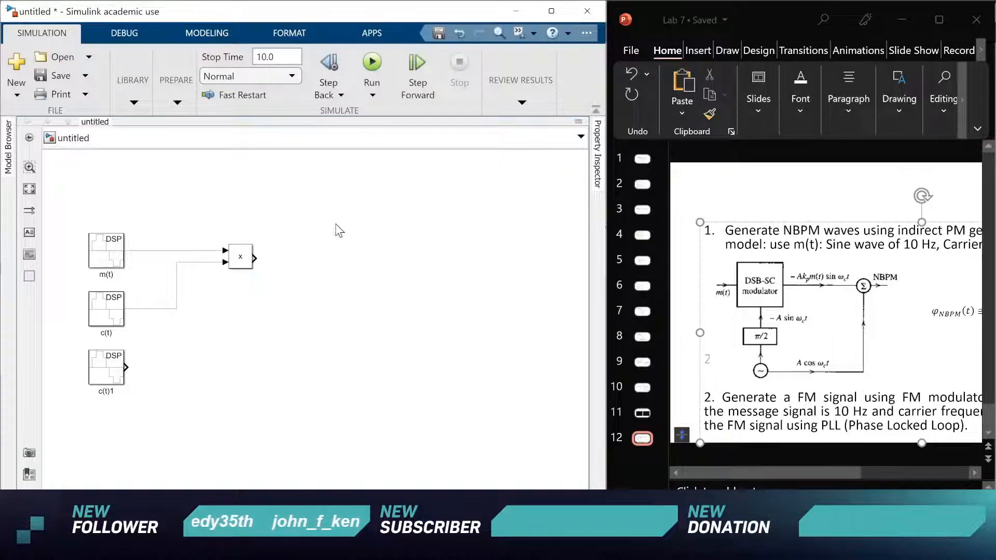
# Step: Add a Sum block after the Product block and line it up with the Product output
pyautogui.doubleClick(320, 266)
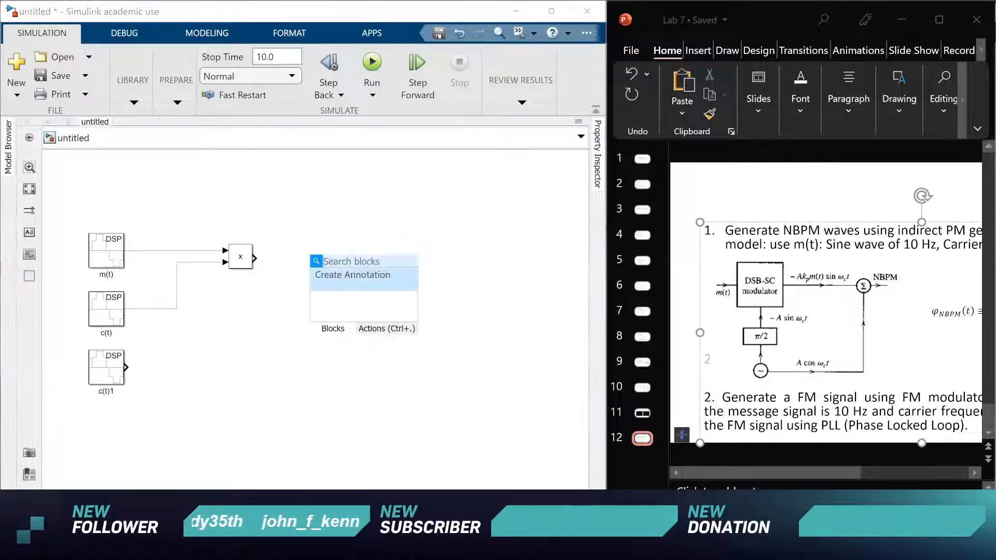
pyautogui.write('sum')
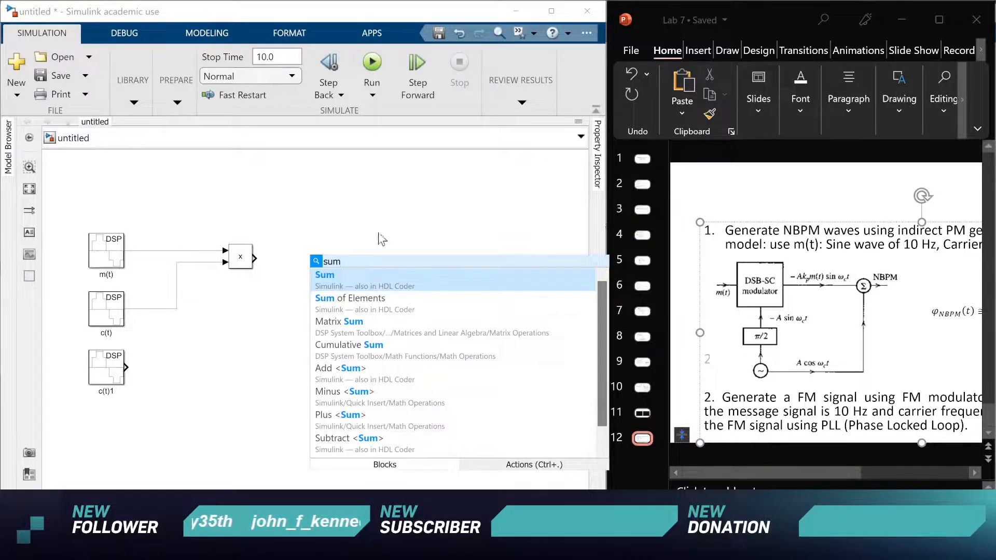
pyautogui.click(358, 279)
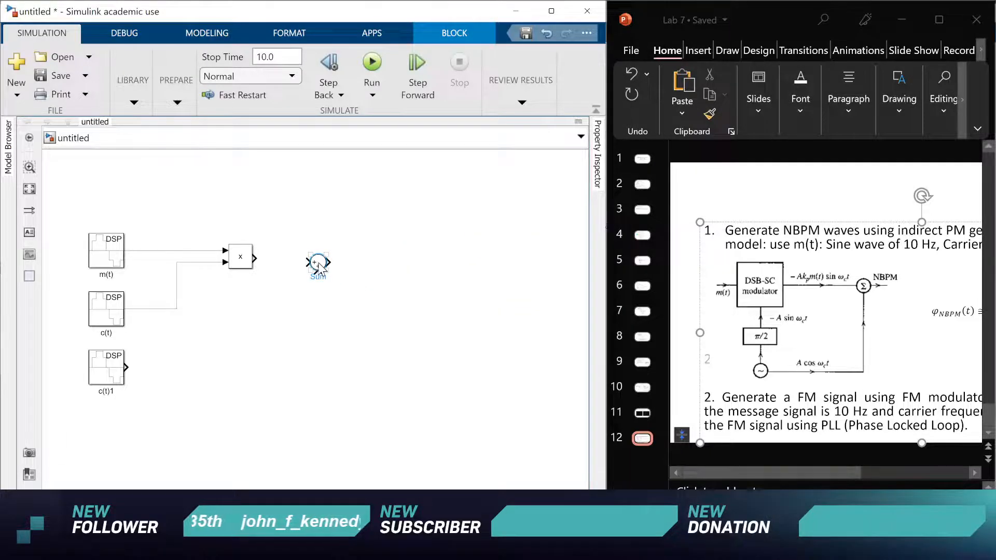
pyautogui.rightClick(320, 267)
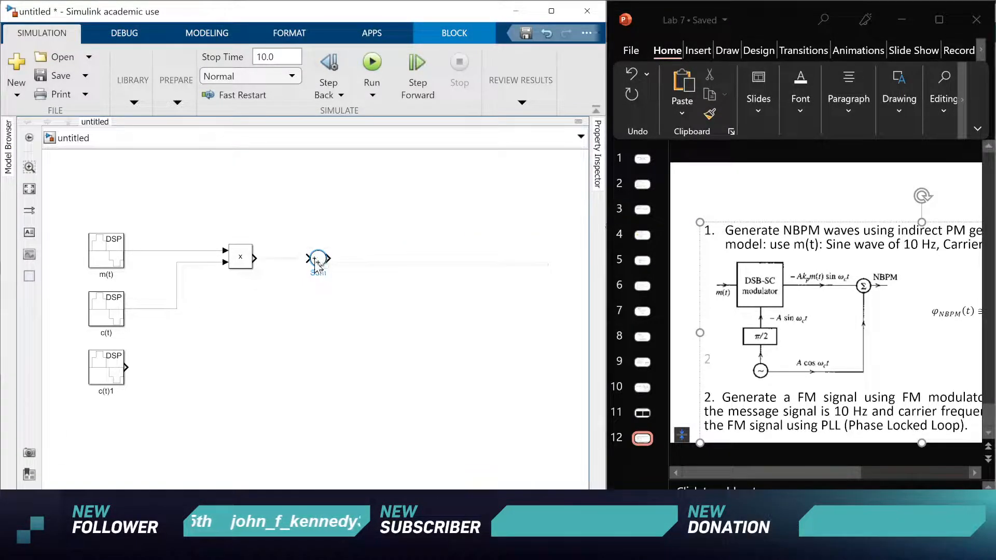
pyautogui.click(318, 258)
# Step: Set the Sum block's icon shape to rectangular and its list of signs to ++
pyautogui.doubleClick(318, 262)
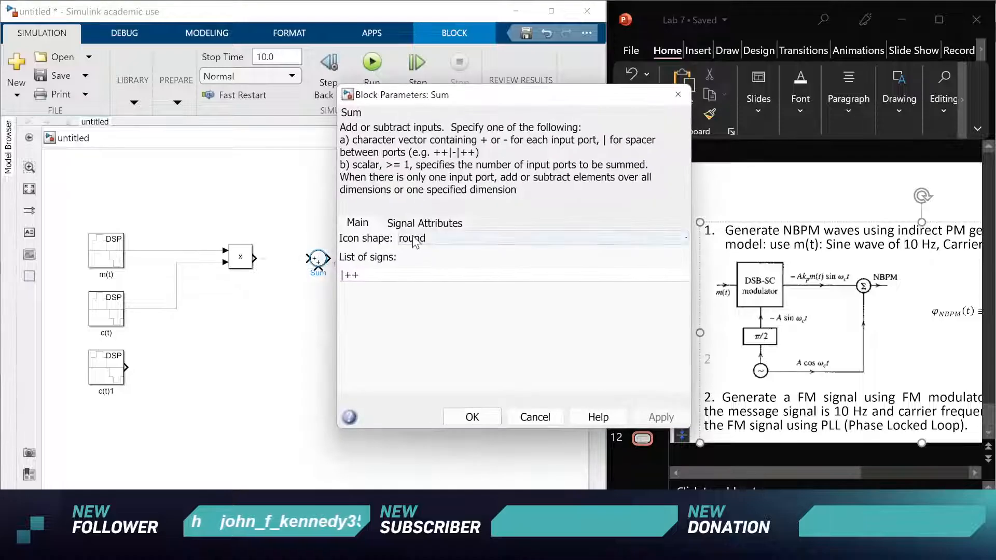
pyautogui.click(445, 238)
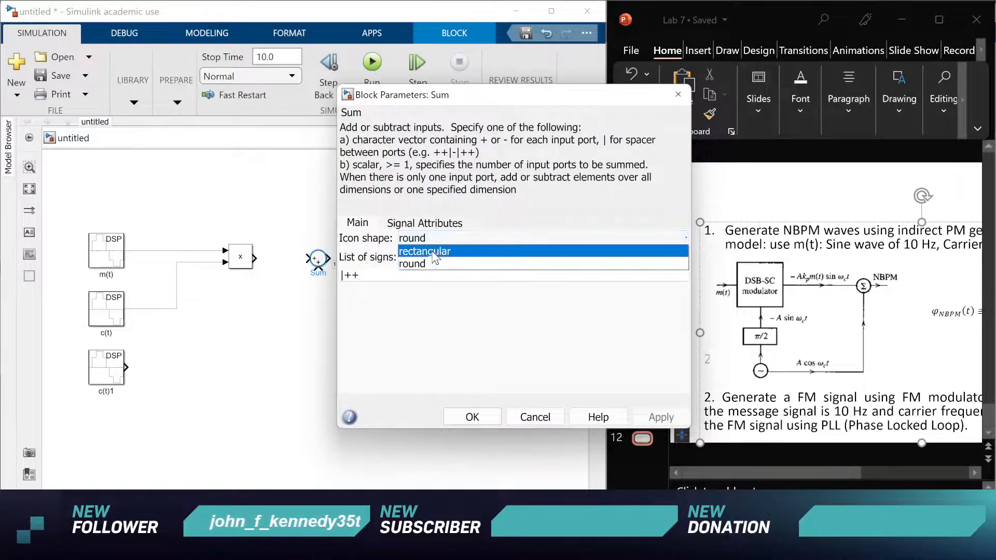
pyautogui.click(441, 251)
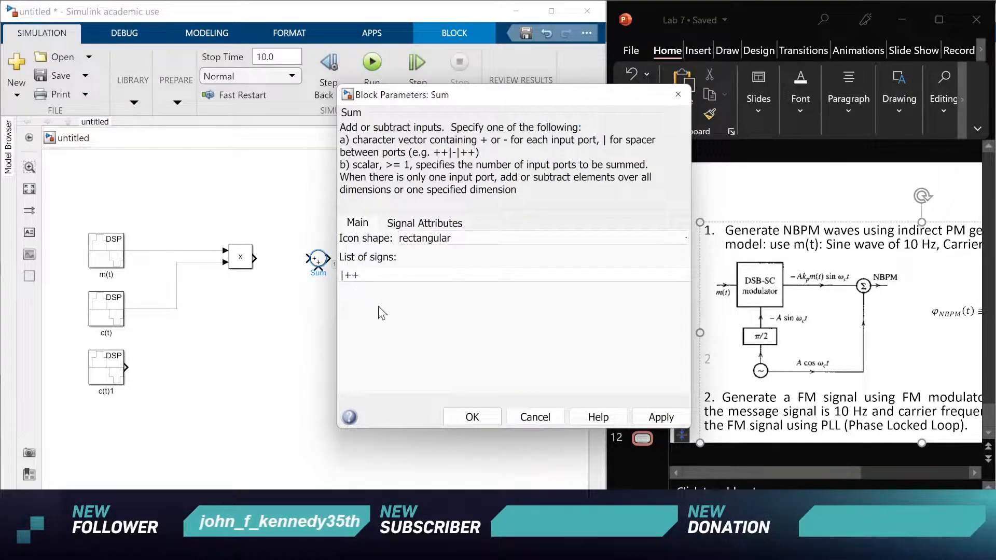
pyautogui.click(645, 414)
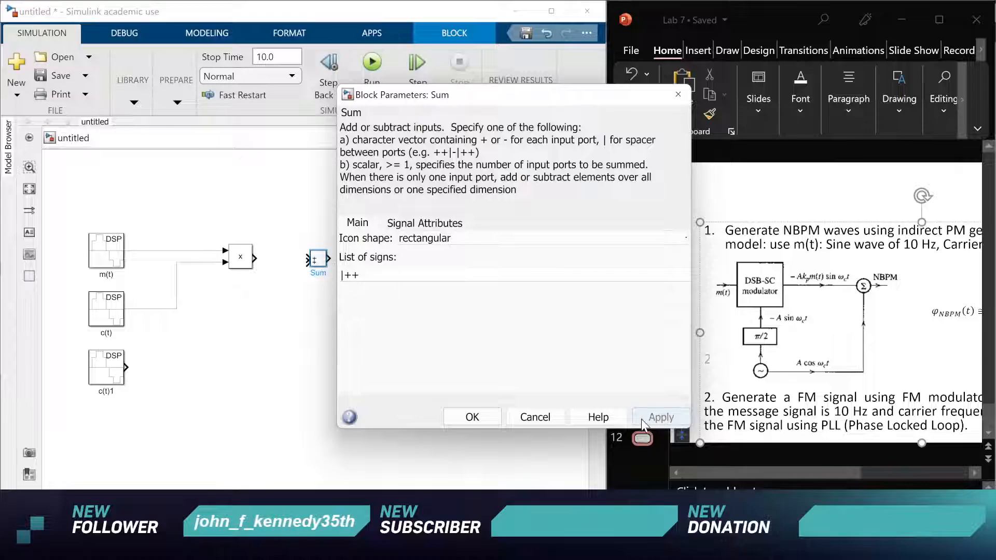
pyautogui.doubleClick(349, 275)
pyautogui.write('++')
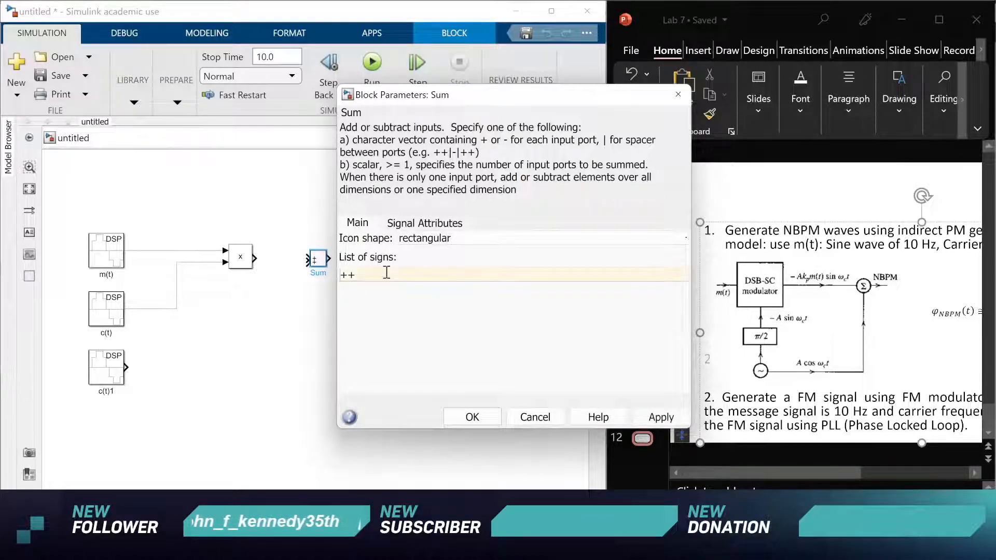
pyautogui.click(659, 418)
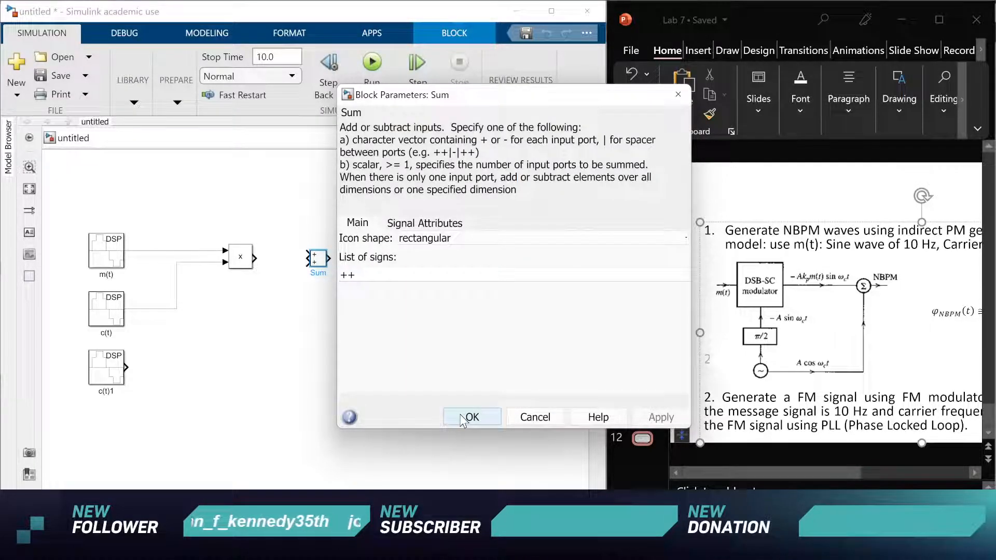
# Step: Return the Sum block's icon shape to round and its list of signs to |++, and accept the parameters
pyautogui.click(448, 238)
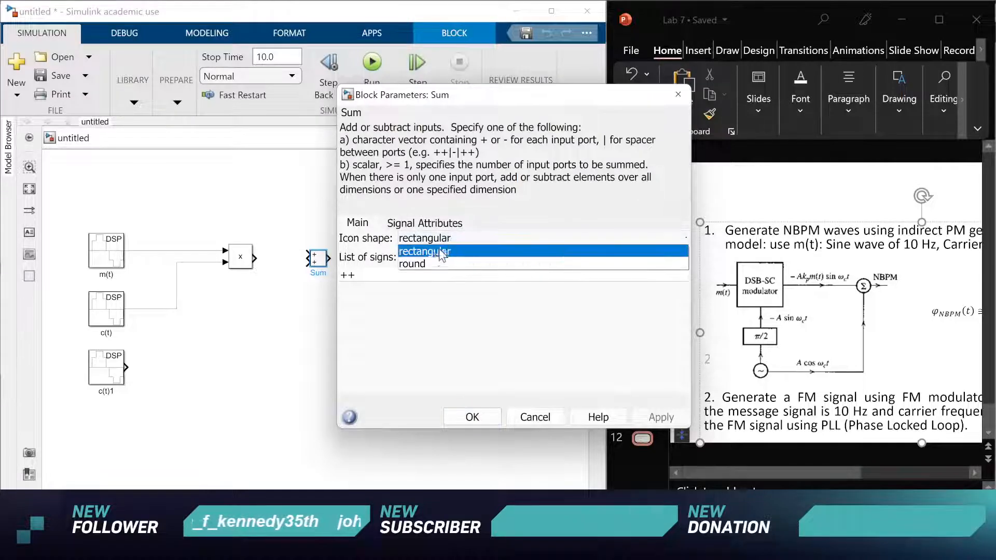
pyautogui.click(423, 265)
pyautogui.click(658, 416)
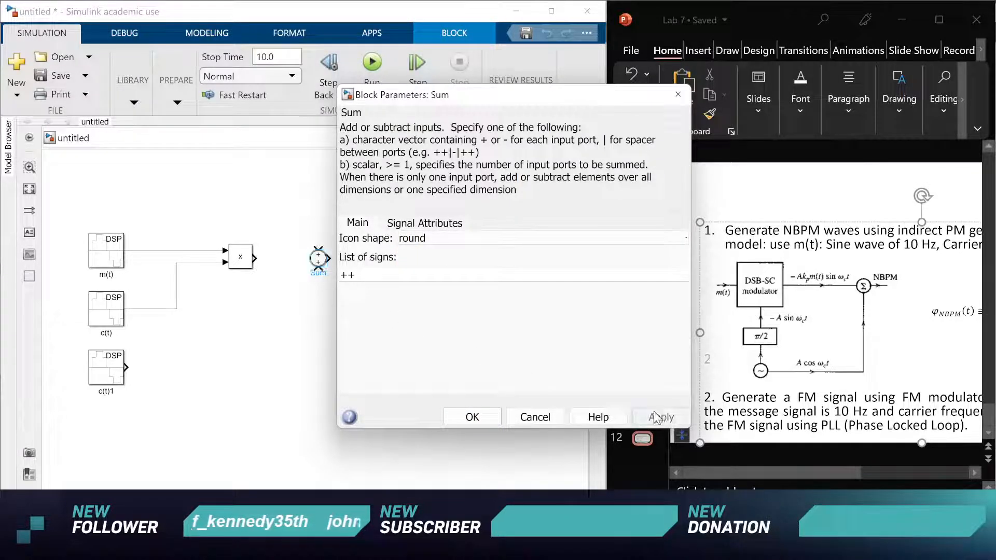
pyautogui.doubleClick(343, 274)
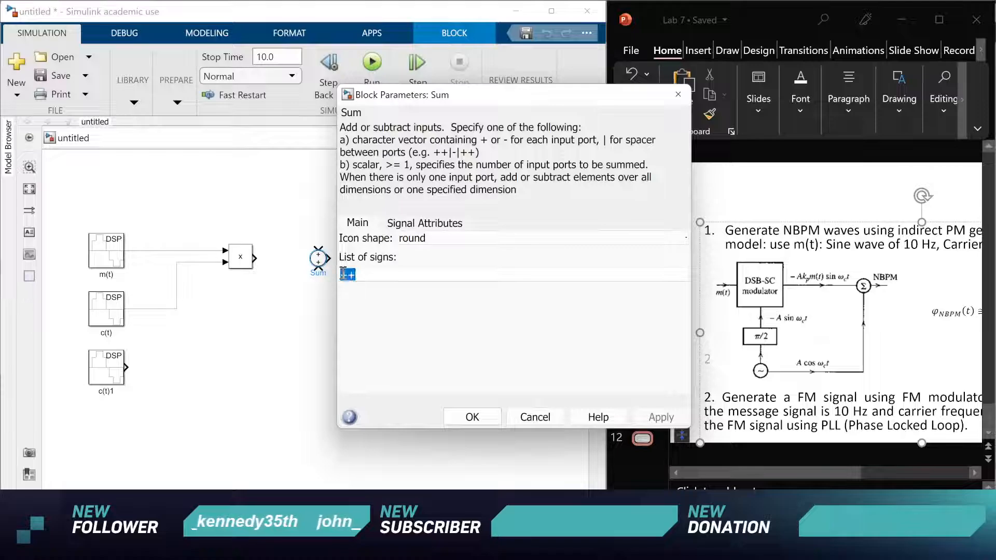
pyautogui.click(341, 272)
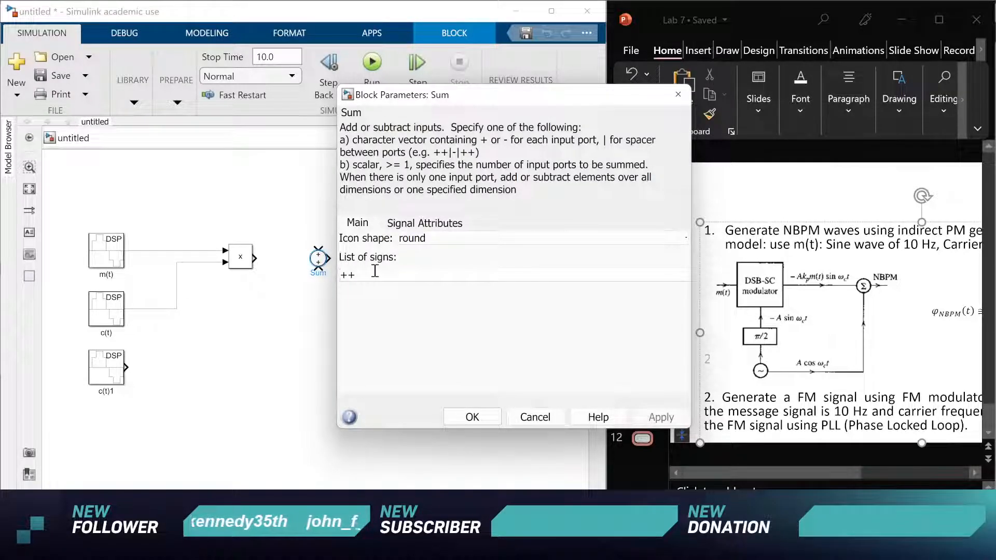
pyautogui.write('|')
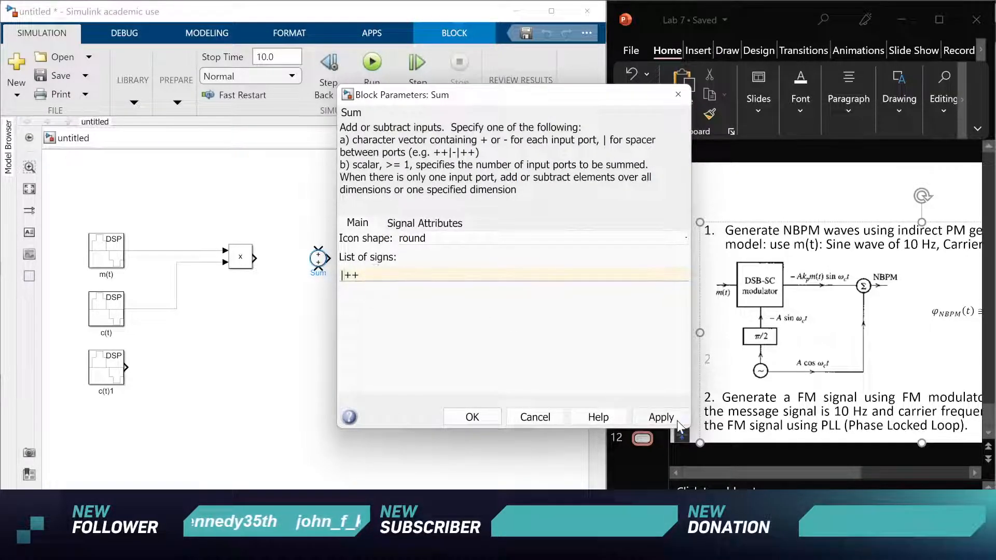
pyautogui.click(660, 417)
pyautogui.click(470, 417)
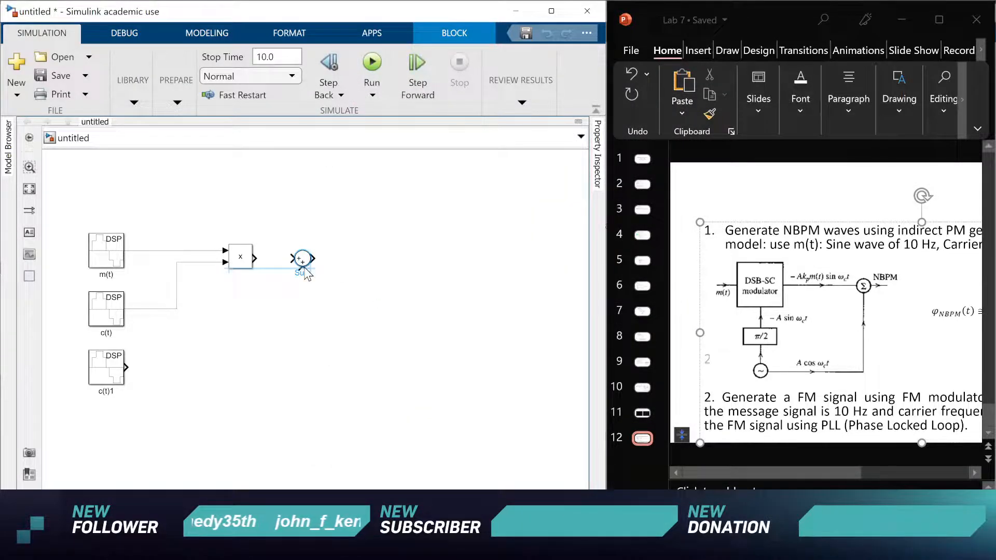
# Step: Connect the Product output and the c(t)1 output to the Sum block's two inputs
pyautogui.moveTo(304, 268)
pyautogui.mouseDown()
pyautogui.moveTo(302, 298)
pyautogui.moveTo(126, 367)
pyautogui.mouseUp()
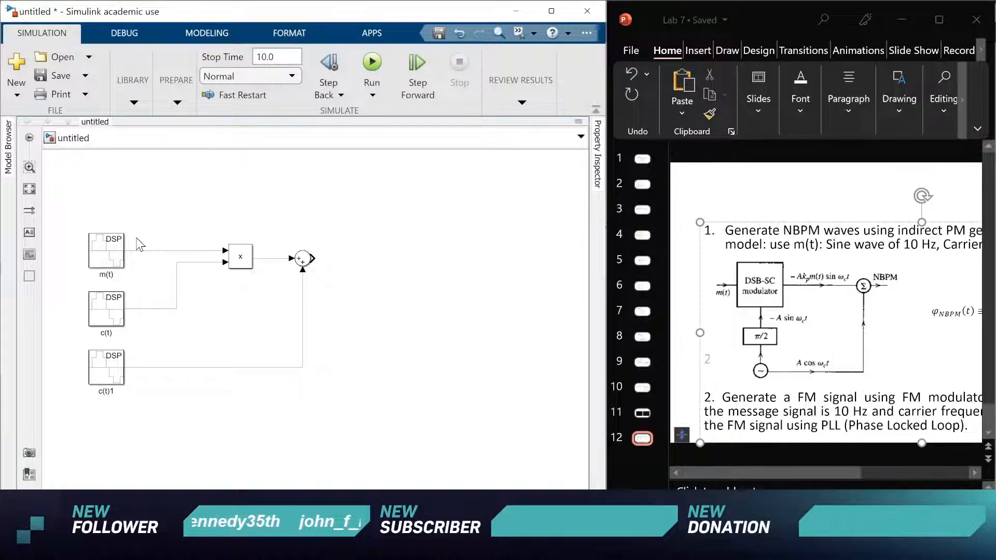
# Step: Review the amplitude, frequency and phase offset parameters of the c(t), c(t)1 and m(t) sine wave blocks
pyautogui.doubleClick(106, 310)
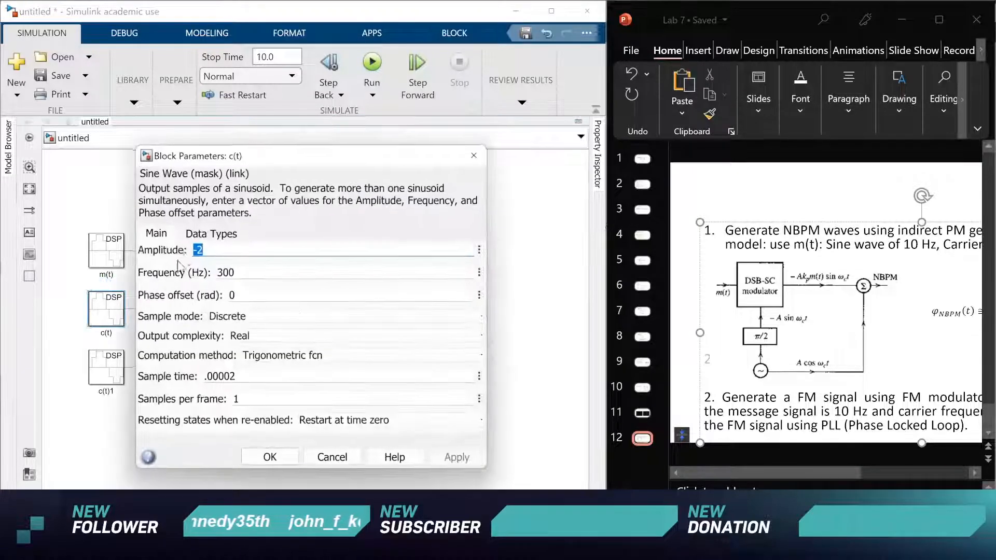
pyautogui.click(270, 458)
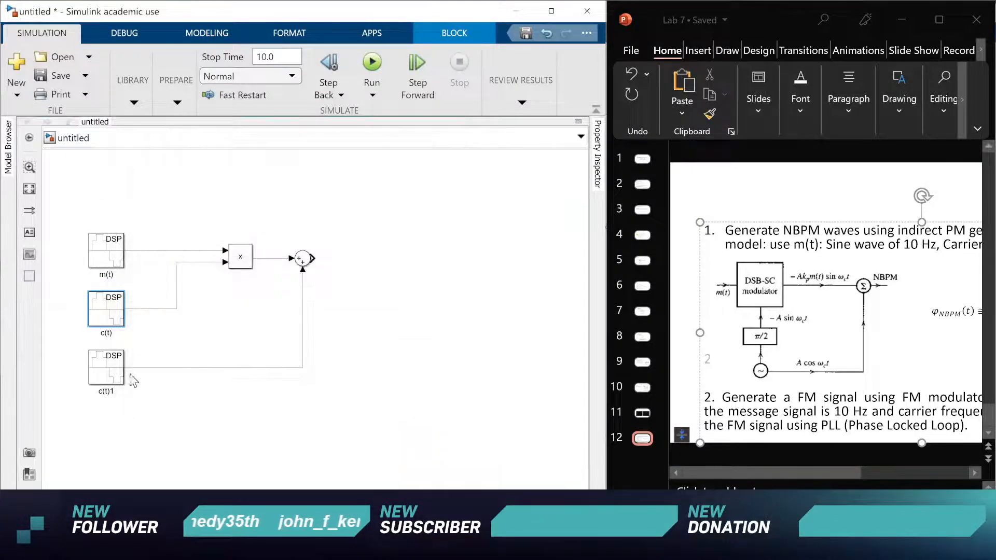
pyautogui.doubleClick(107, 367)
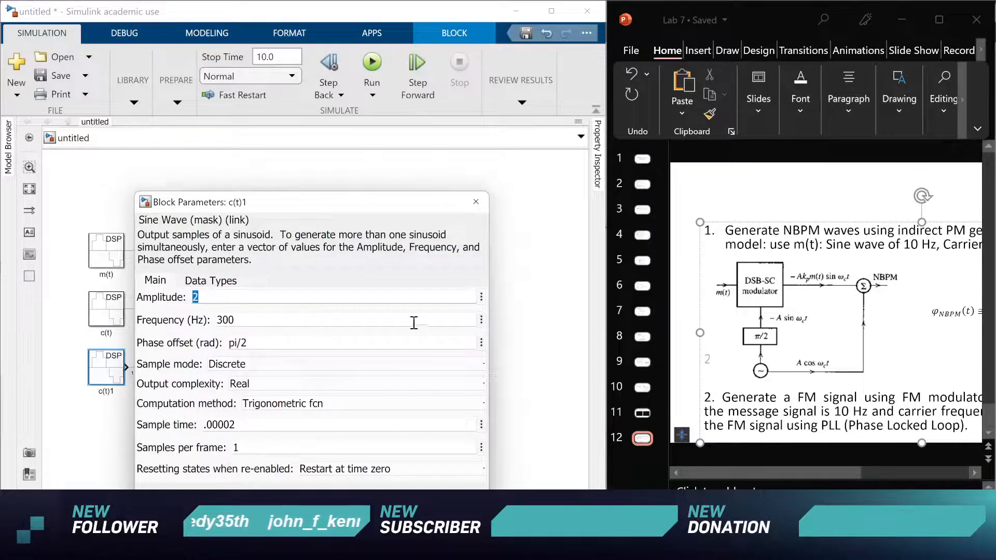
pyautogui.press('Return')
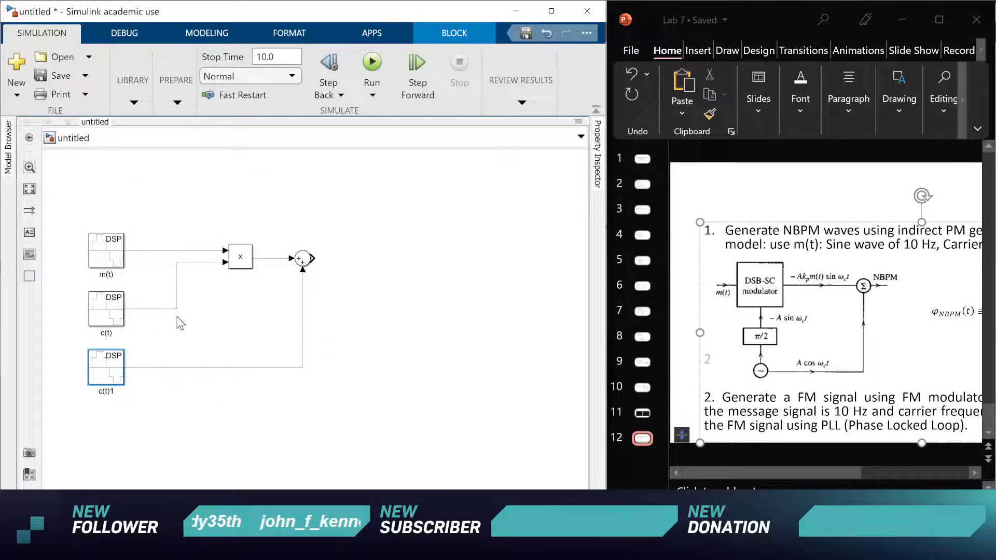
pyautogui.doubleClick(98, 311)
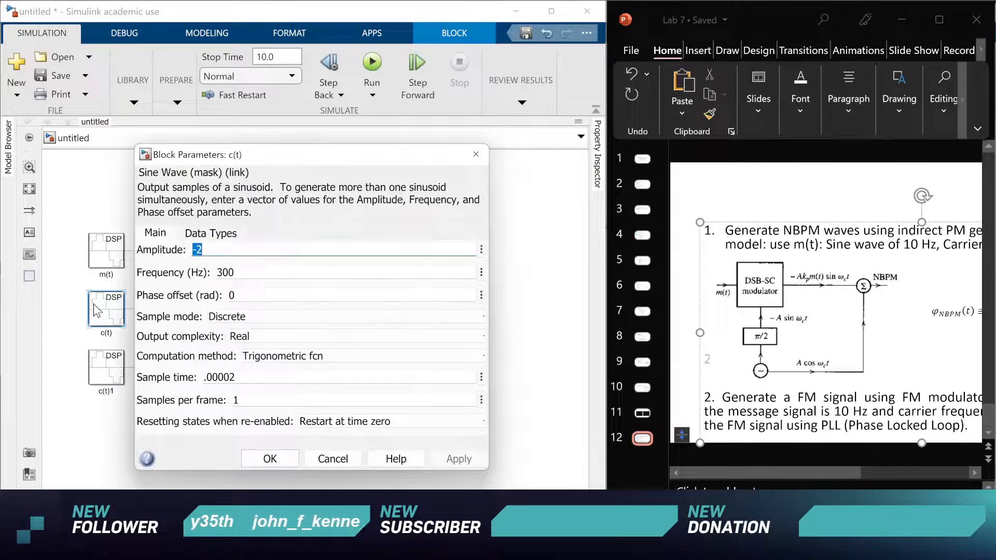
pyautogui.click(270, 458)
pyautogui.doubleClick(118, 255)
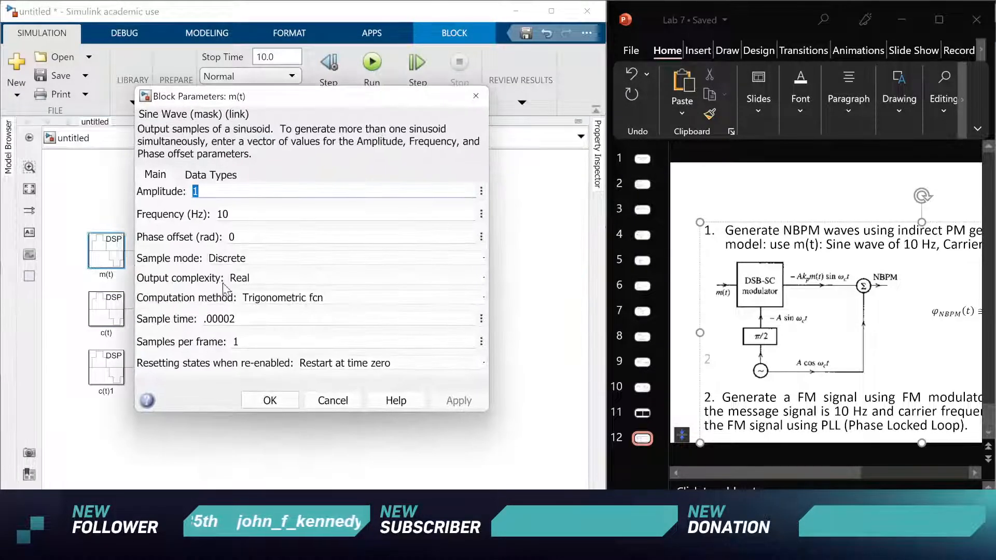
pyautogui.click(269, 407)
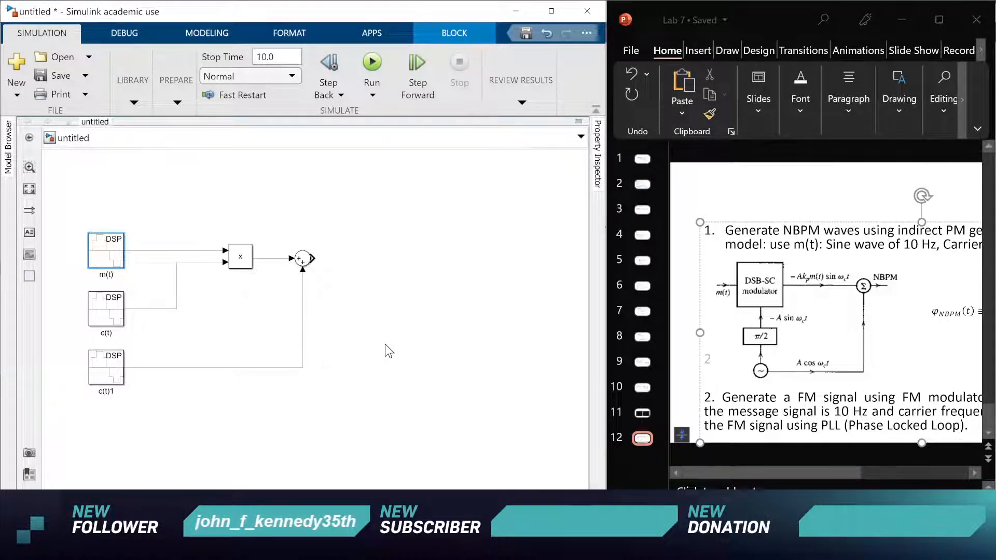
# Step: Add a Simulink/Sinks Scope block beside the Sum block, move it slightly upward and open its display
pyautogui.click(430, 260)
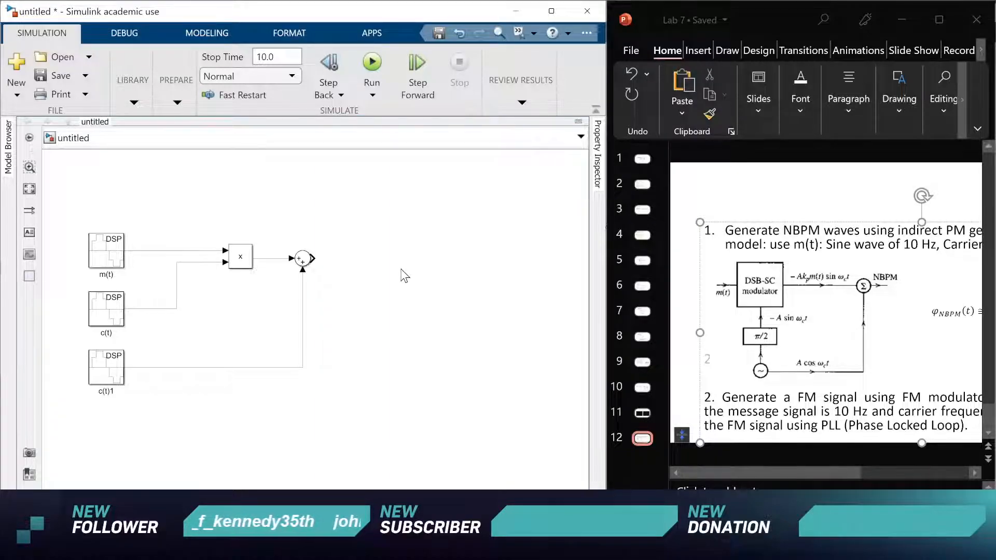
pyautogui.doubleClick(389, 311)
pyautogui.write('scope')
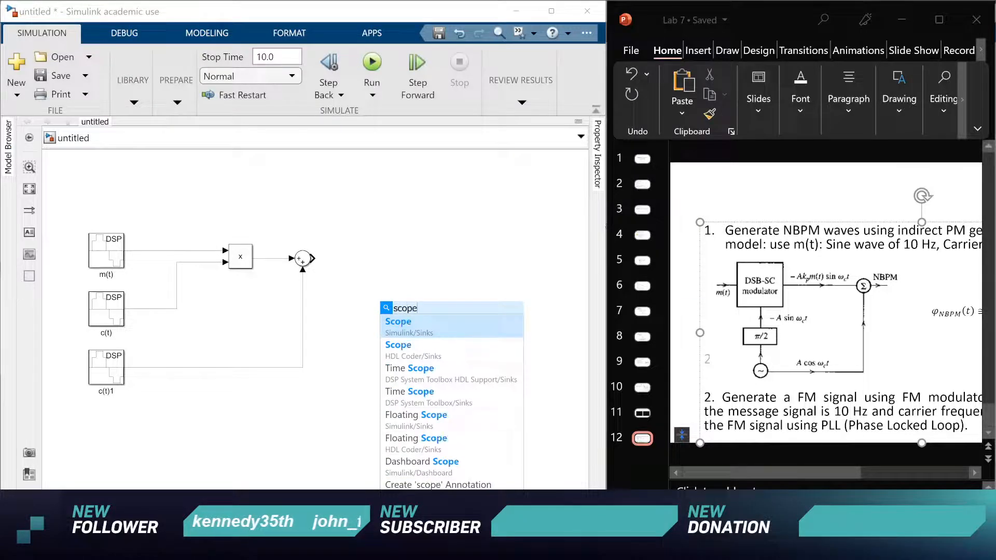
pyautogui.click(414, 332)
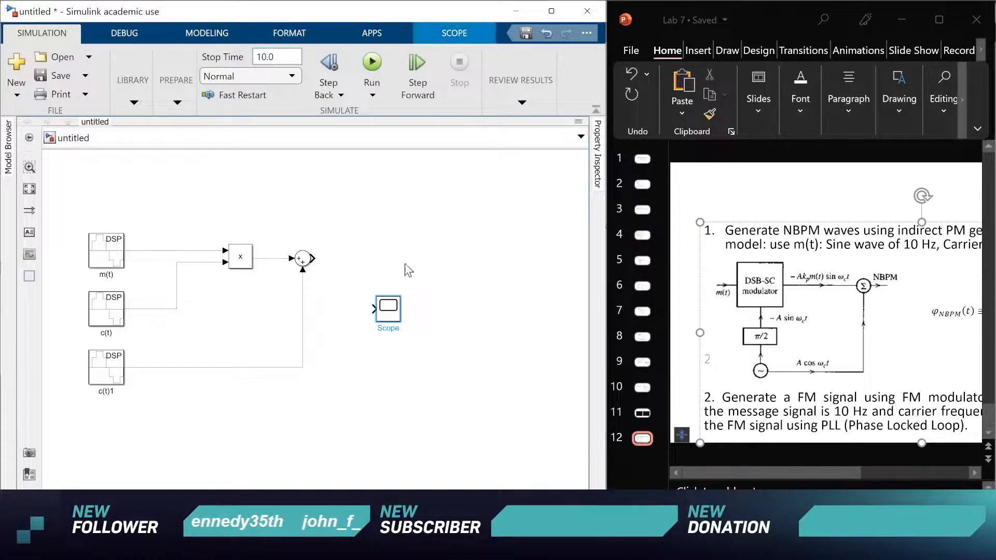
pyautogui.moveTo(389, 310); pyautogui.dragTo(385, 290)
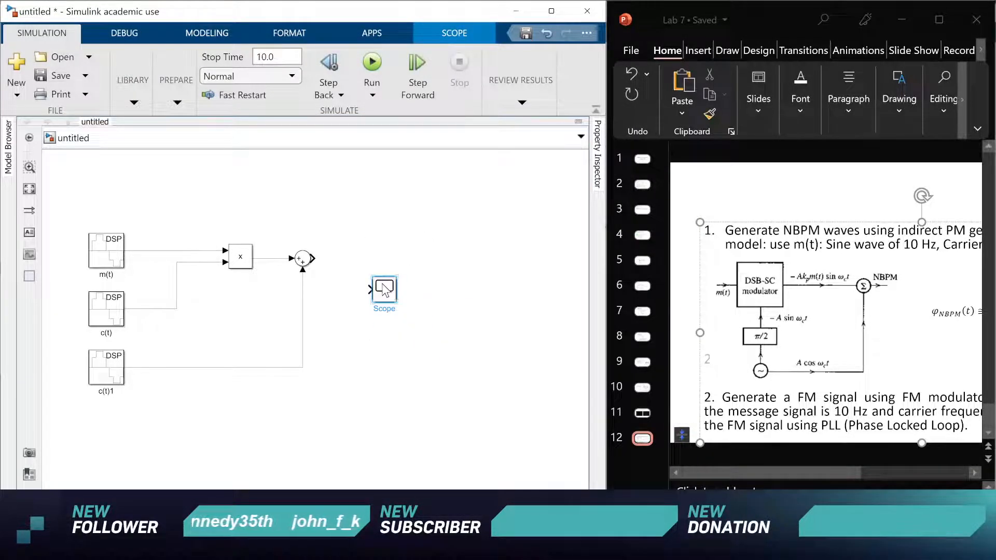
pyautogui.doubleClick(384, 289)
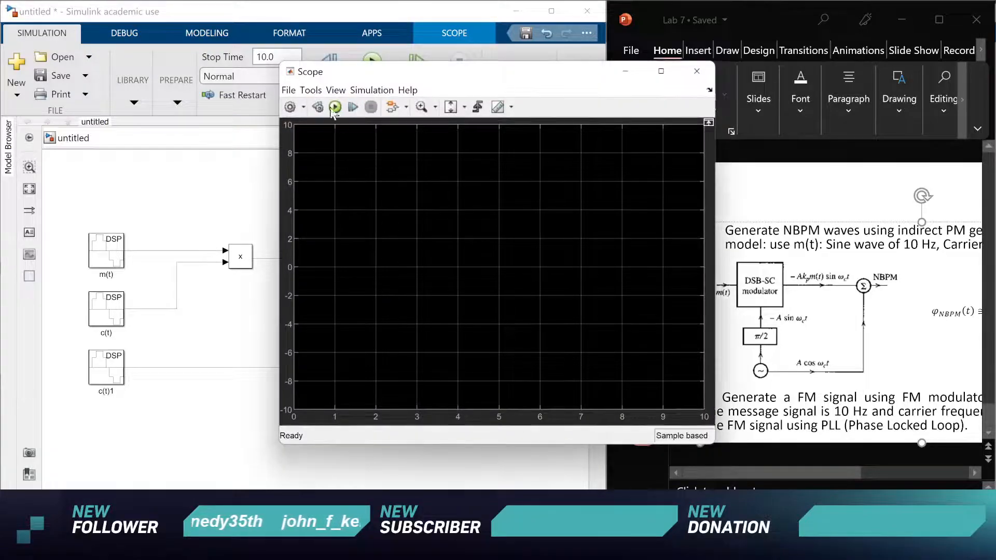
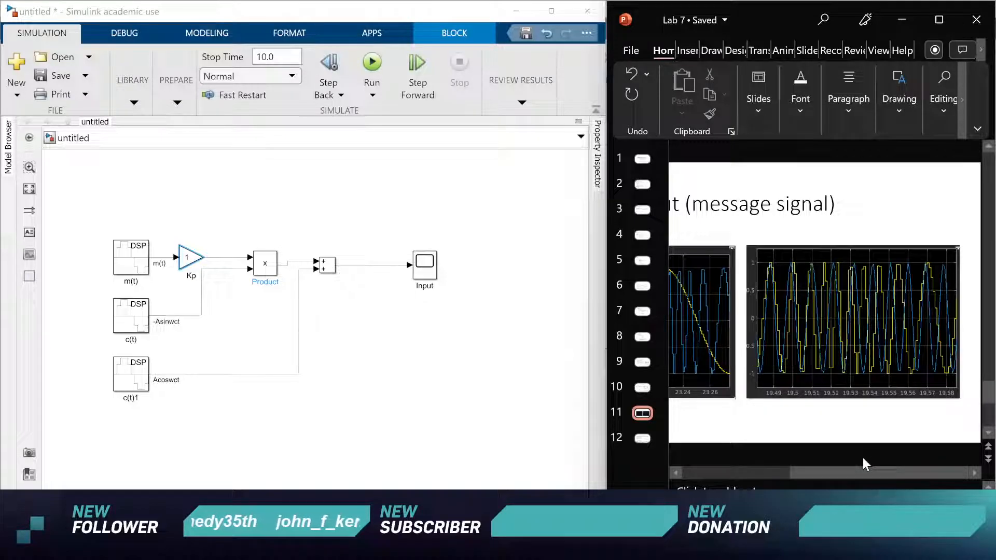
# Step: Switch to the Lab 7 slides in PowerPoint and review the NBPM task, the Example model and the Bandpass Limiter slide
pyautogui.scroll(-2, 856, 413)
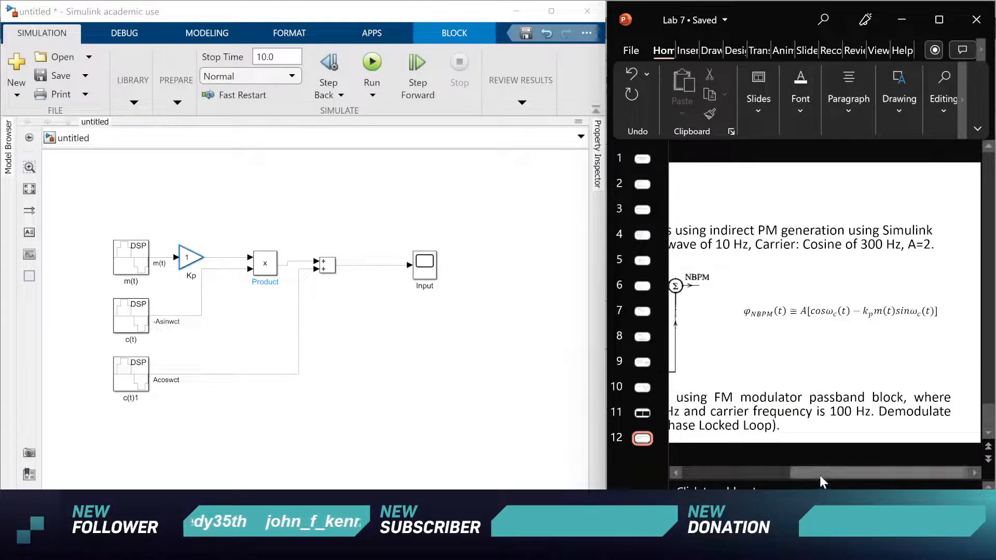
pyautogui.moveTo(820, 475); pyautogui.dragTo(711, 475)
pyautogui.scroll(2, 793, 368)
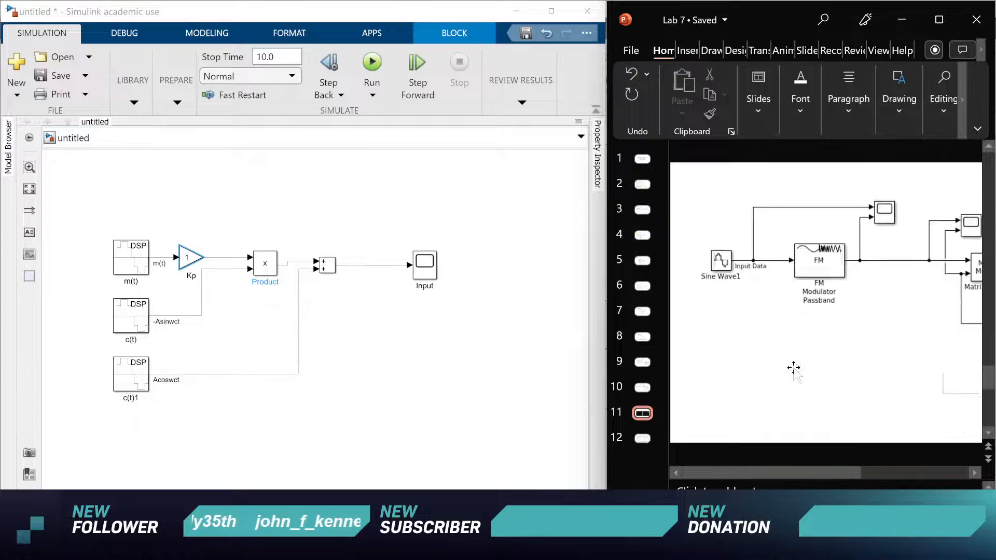
pyautogui.scroll(5, 794, 369)
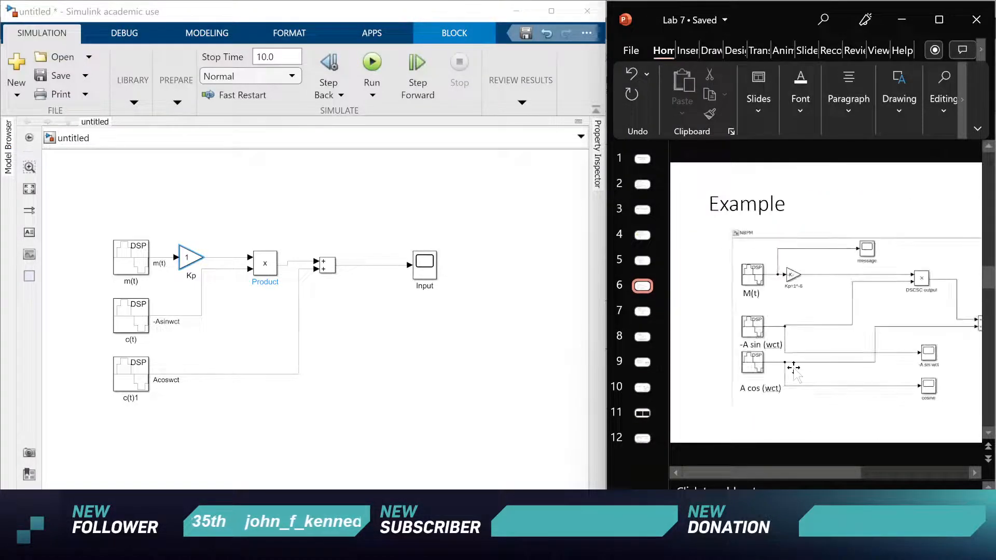
pyautogui.moveTo(748, 475); pyautogui.dragTo(789, 475)
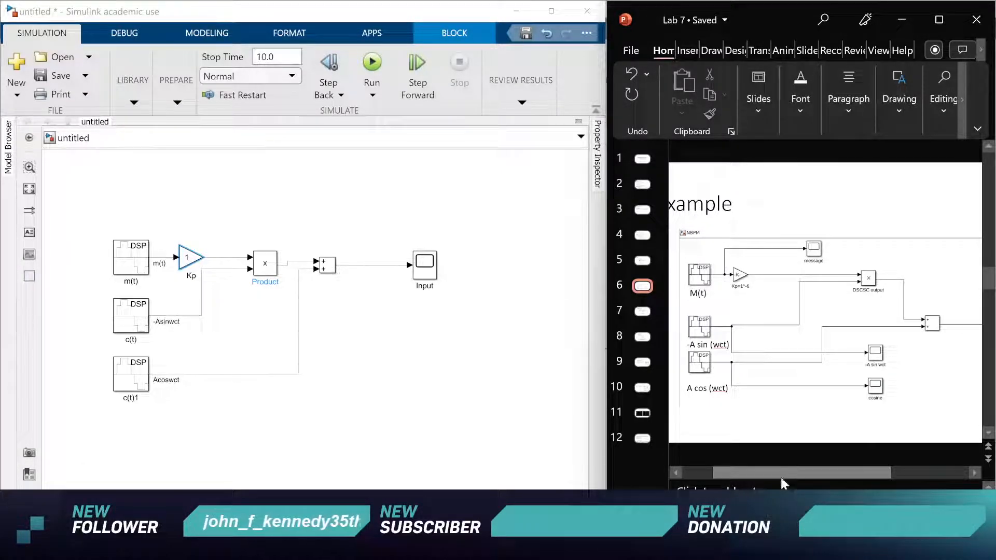
pyautogui.scroll(-2, 824, 395)
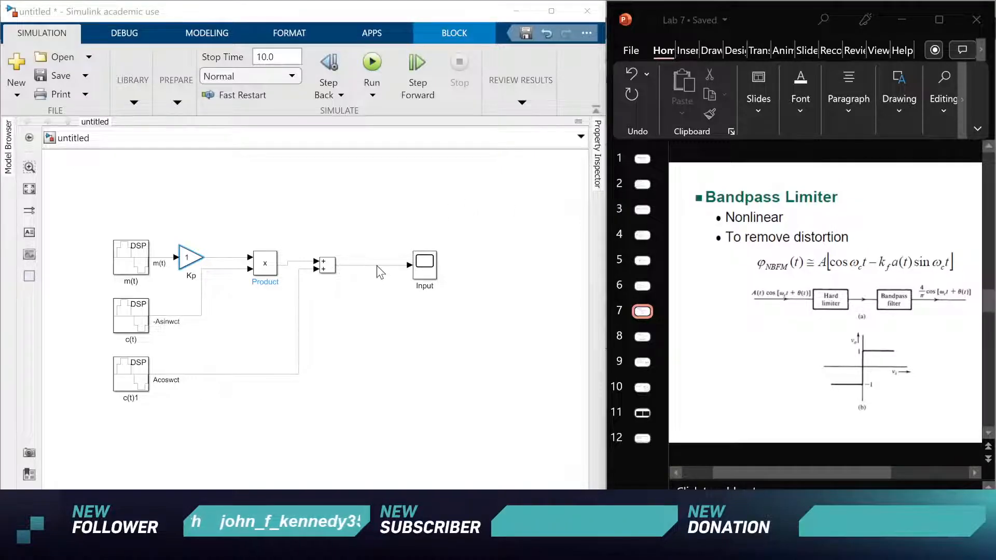
pyautogui.doubleClick(383, 342)
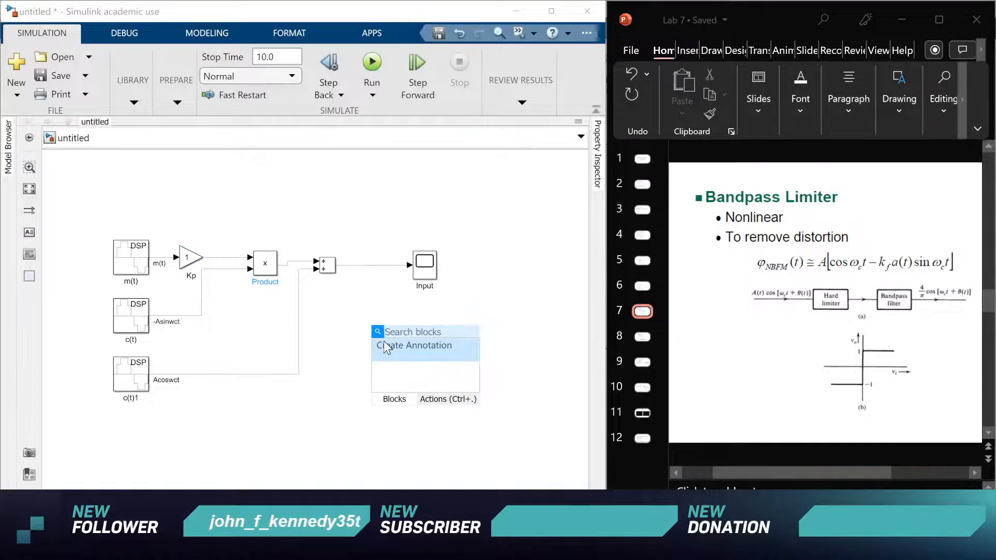
pyautogui.write('satu')
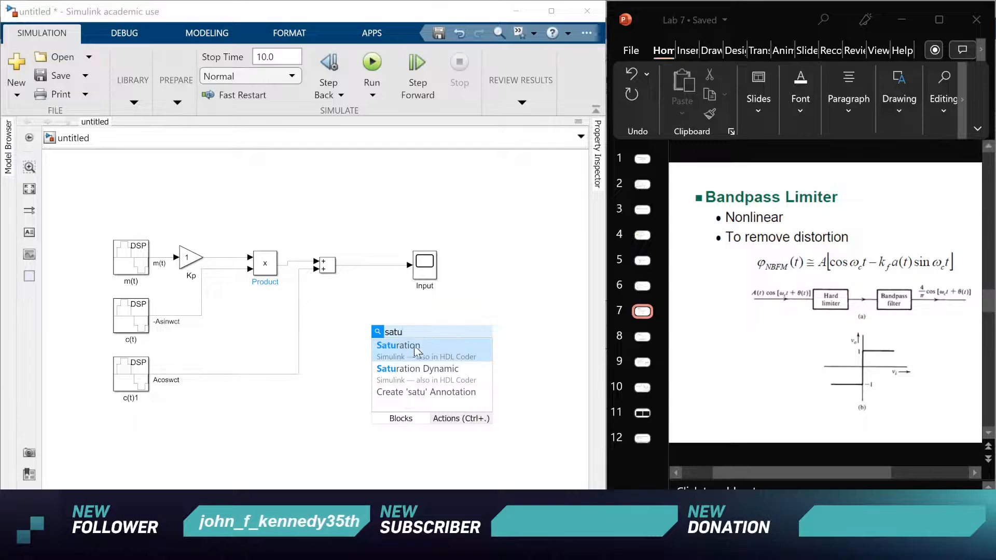
pyautogui.doubleClick(423, 376)
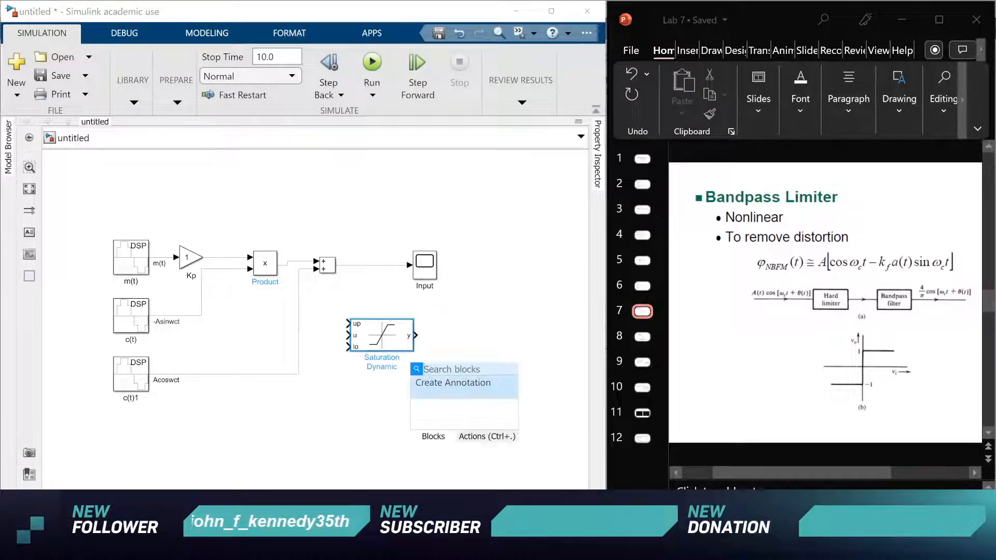
pyautogui.click(506, 318)
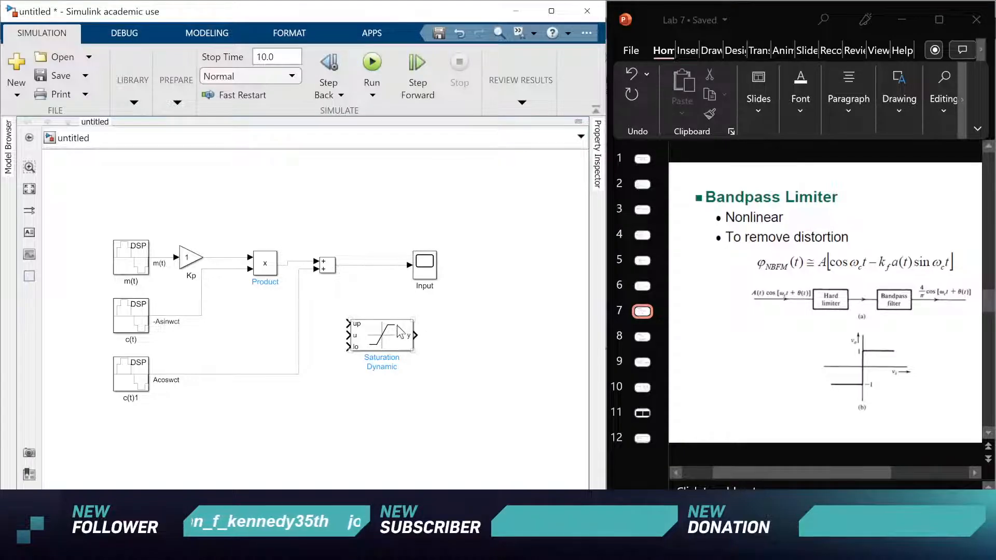
pyautogui.click(400, 327)
pyautogui.press('Delete')
# Step: Add a Saturation block to the empty canvas below the Input scope
pyautogui.doubleClick(400, 319)
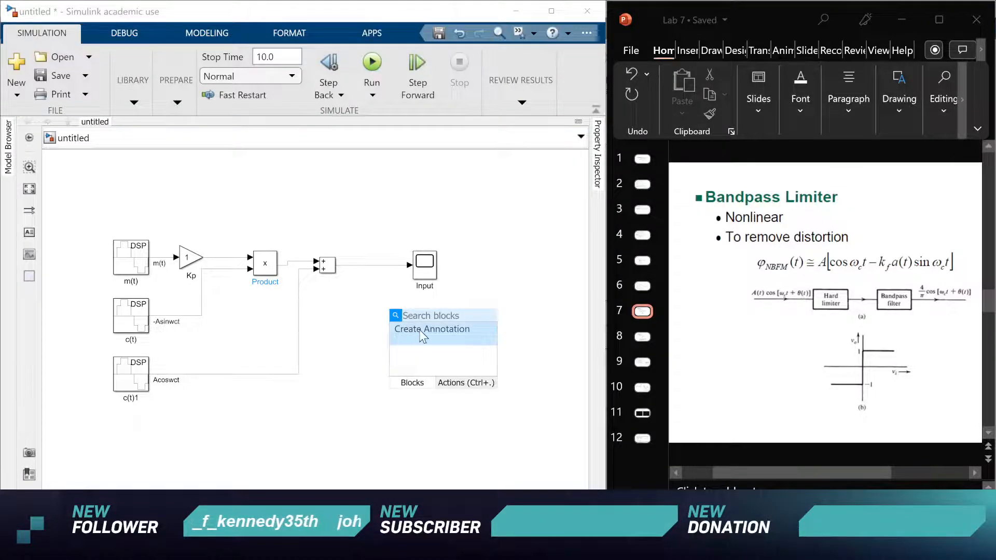
pyautogui.write('satu')
pyautogui.press('Return')
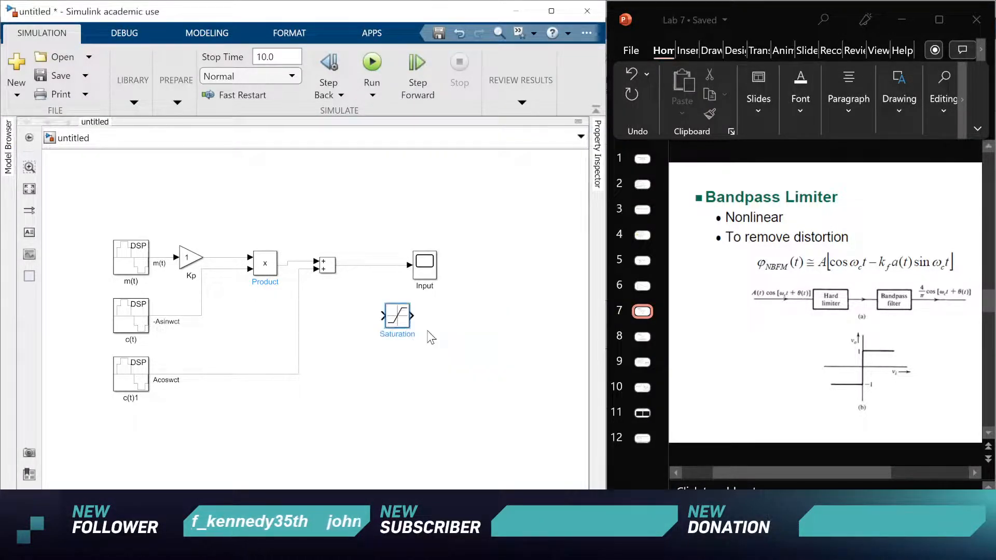
# Step: Examine the Saturation block's signal attributes, including the available integer rounding modes, and return to its main parameters
pyautogui.doubleClick(404, 318)
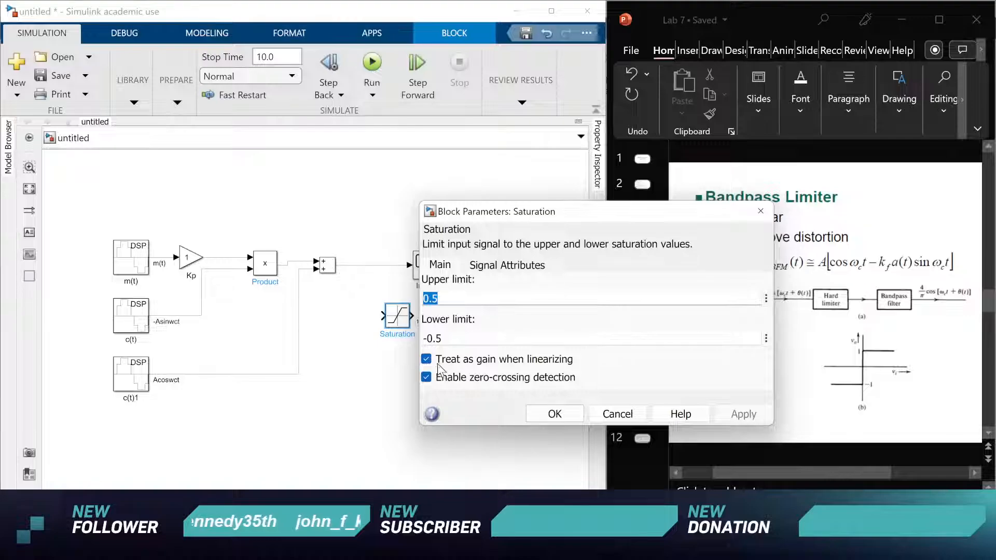
pyautogui.click(511, 266)
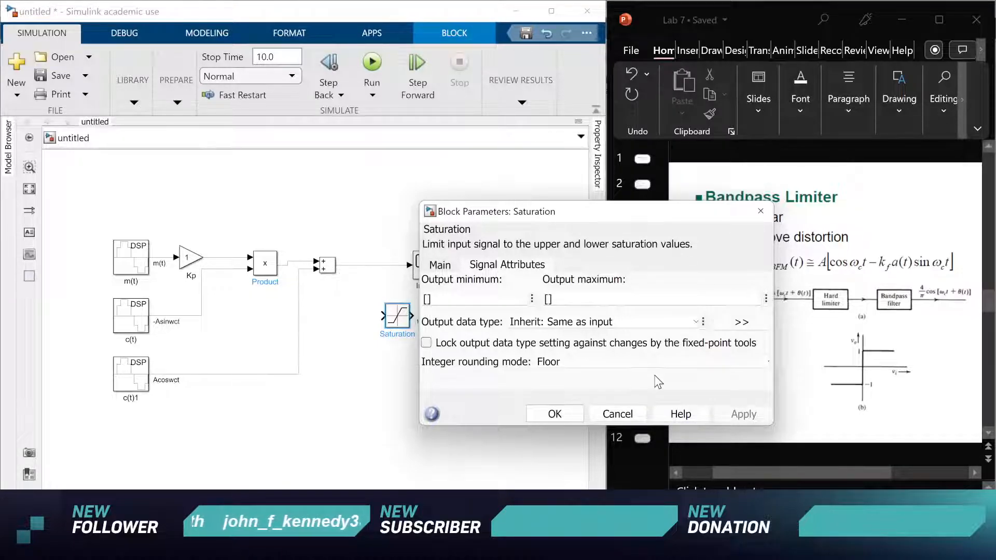
pyautogui.click(626, 363)
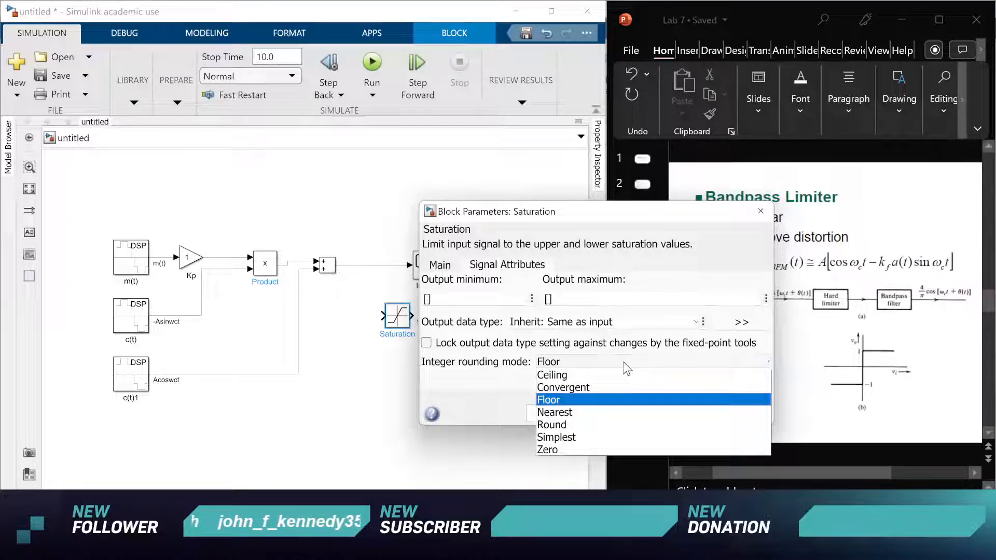
pyautogui.click(492, 368)
pyautogui.click(447, 267)
# Step: Set the Saturation block's upper limit to 2 and lower limit to -2, with gain treatment when linearizing and zero-crossing detection disabled
pyautogui.doubleClick(461, 299)
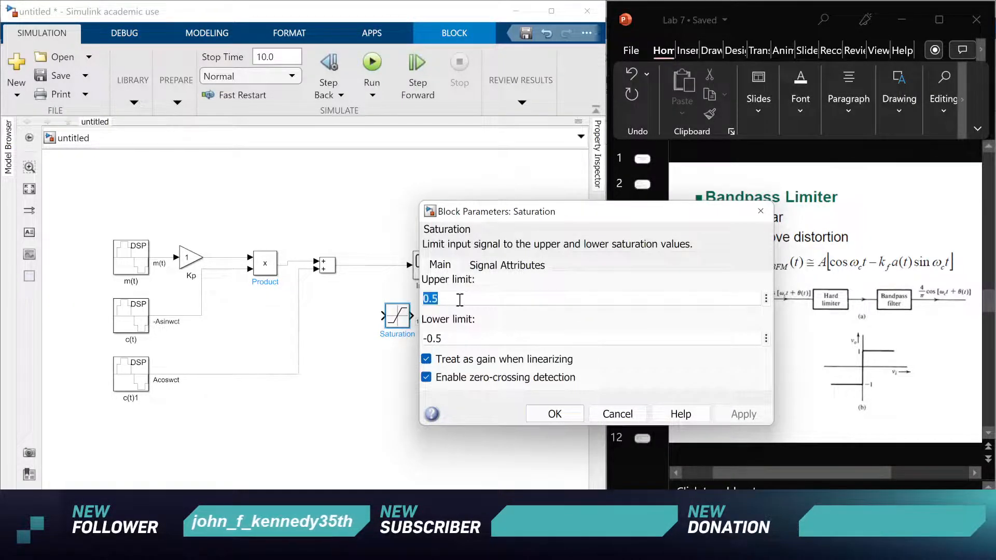
pyautogui.write('2')
pyautogui.doubleClick(465, 338)
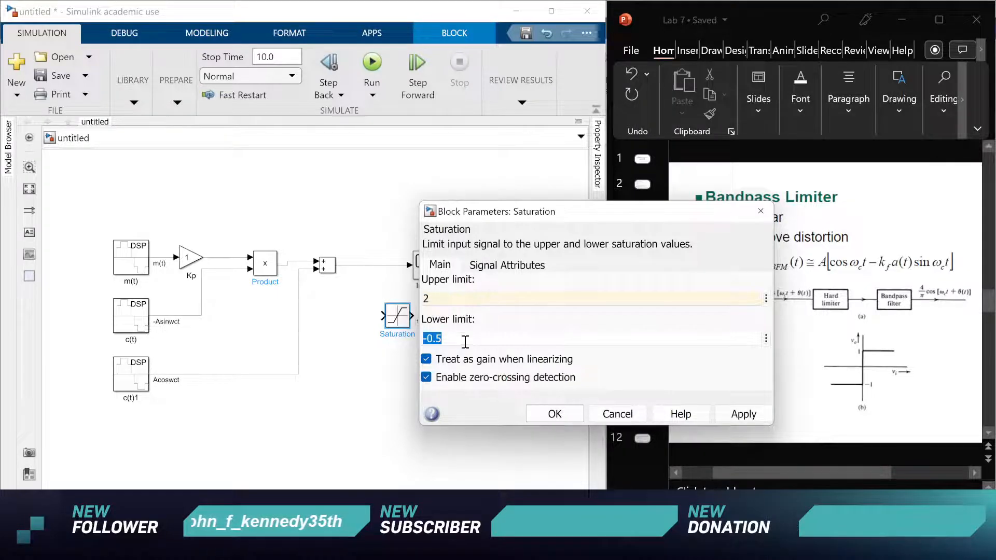
pyautogui.write('-2')
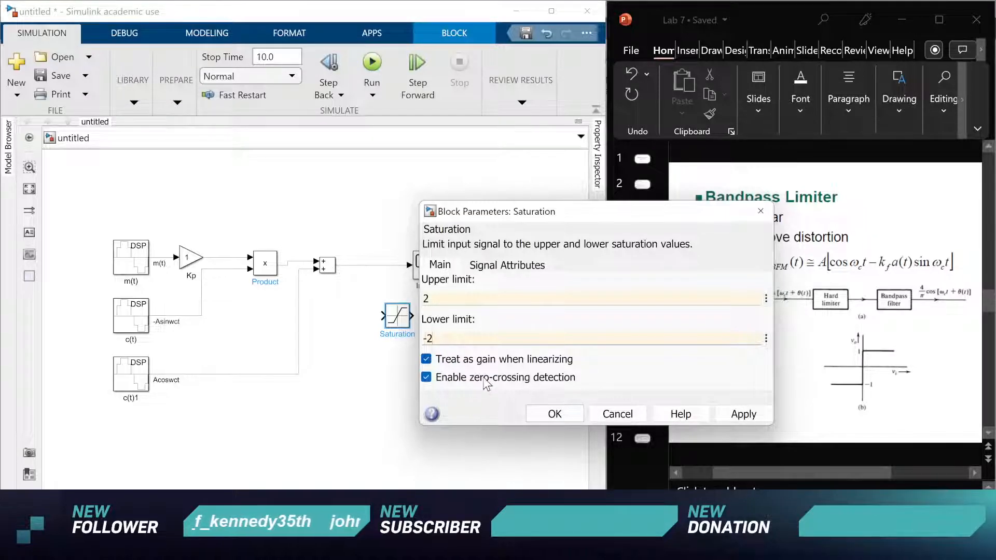
pyautogui.click(426, 360)
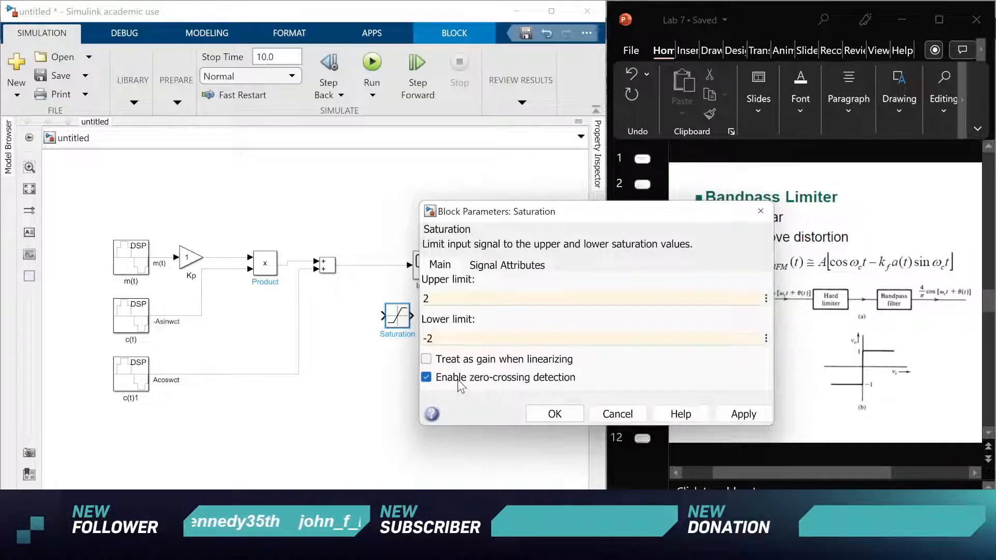
pyautogui.click(427, 378)
pyautogui.click(731, 415)
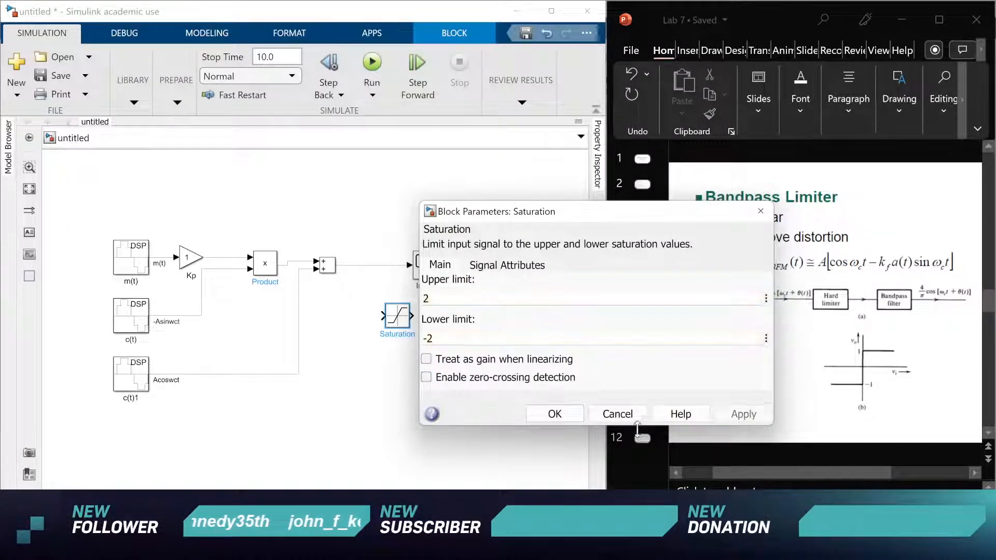
pyautogui.click(555, 414)
# Step: Insert the Saturation block into the line between the Sum block and the Input scope, and check the simulated waveform on the scope
pyautogui.moveTo(409, 324); pyautogui.dragTo(374, 273)
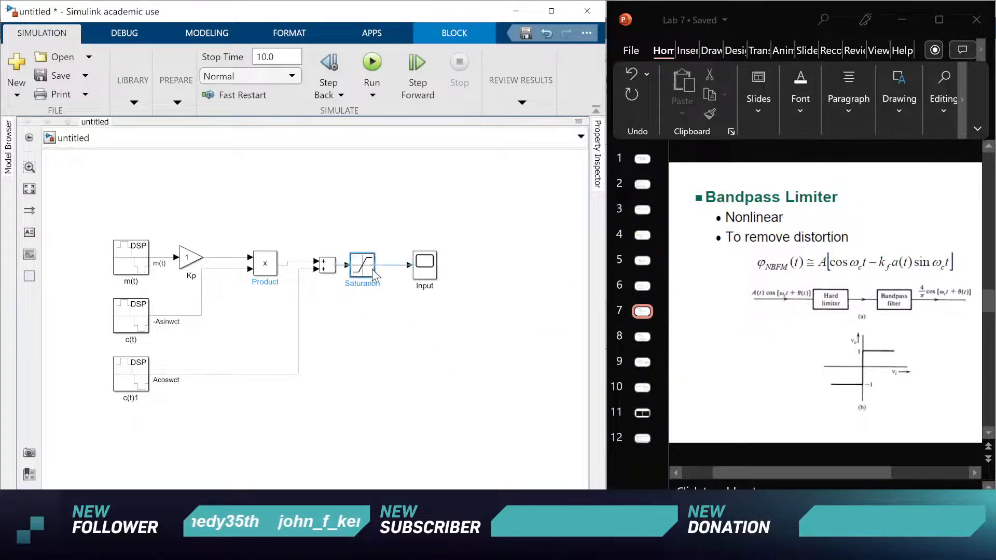
pyautogui.click(392, 338)
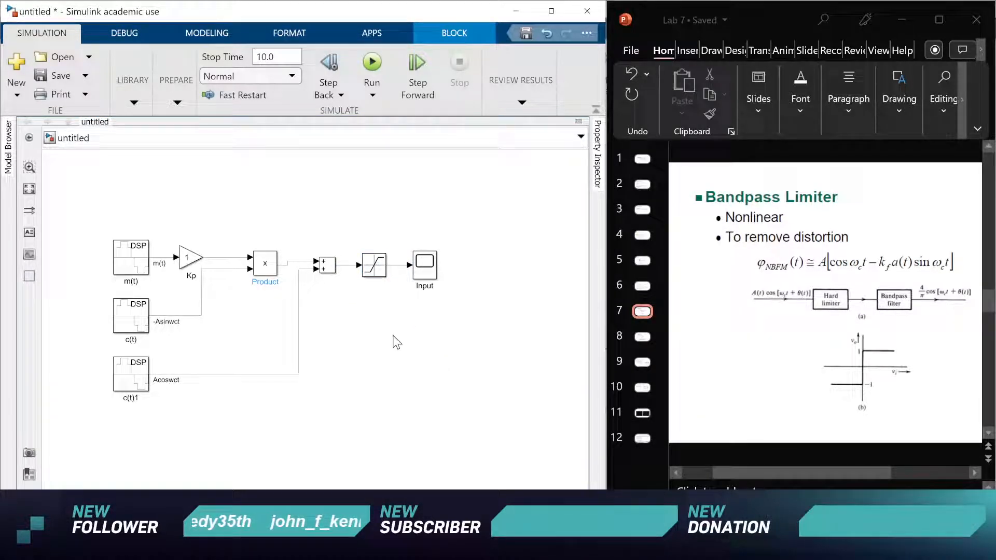
pyautogui.click(374, 61)
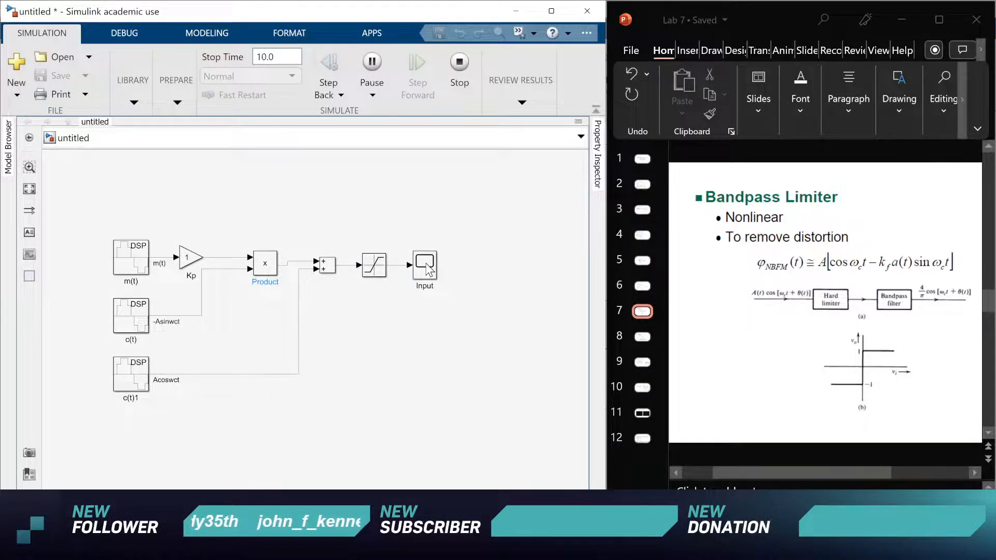
pyautogui.doubleClick(427, 264)
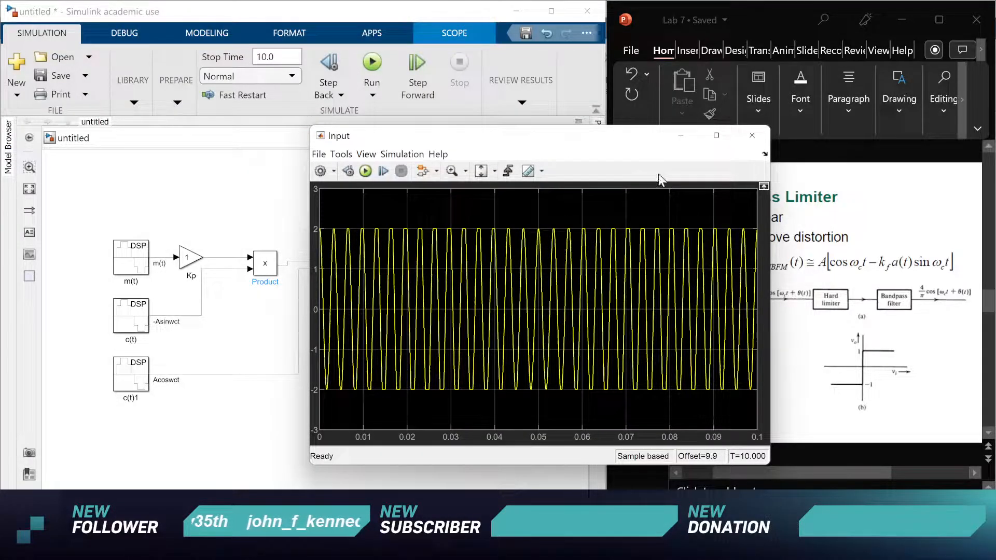
pyautogui.click(752, 135)
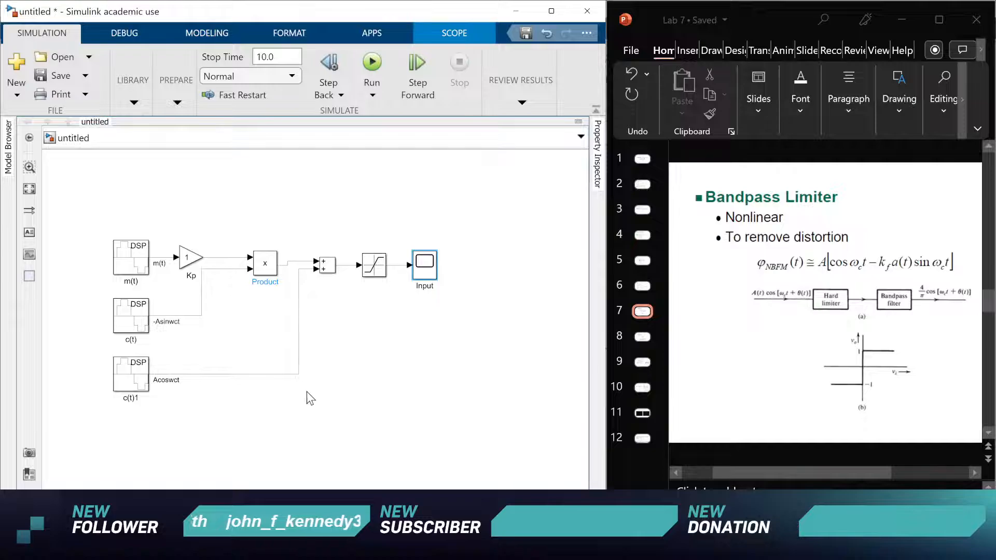
# Step: Set the Kp block's gain to 1^-6 and rerun the simulation
pyautogui.doubleClick(193, 258)
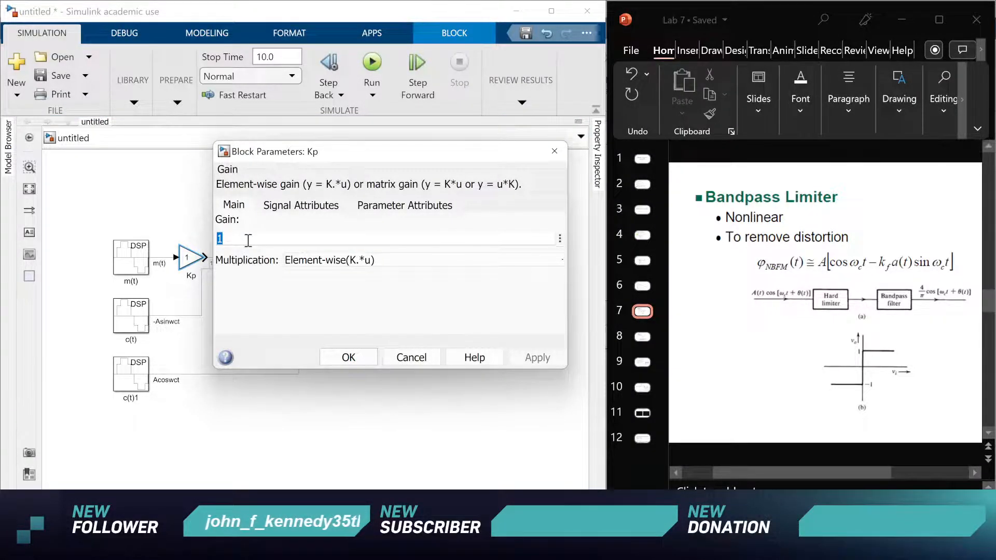
pyautogui.write('1')
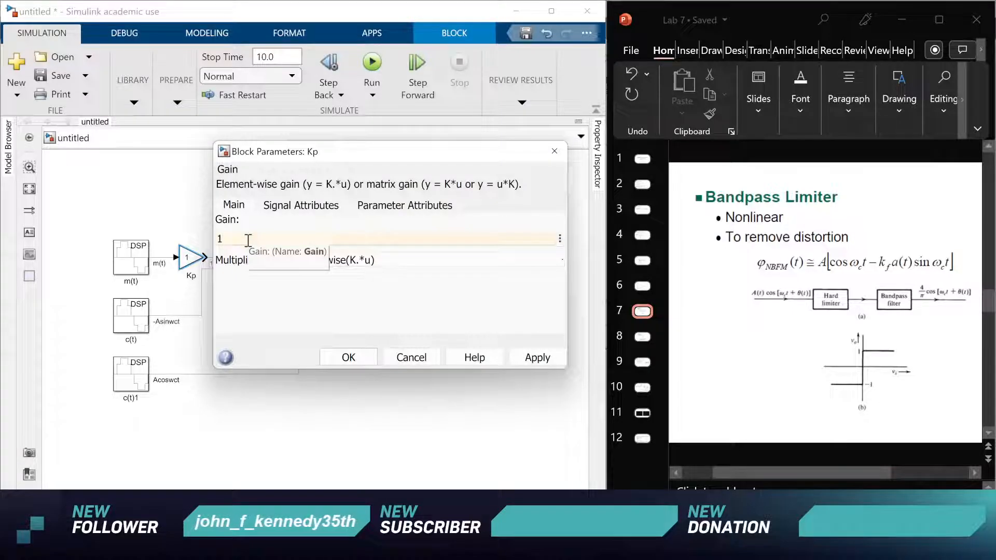
pyautogui.write('^')
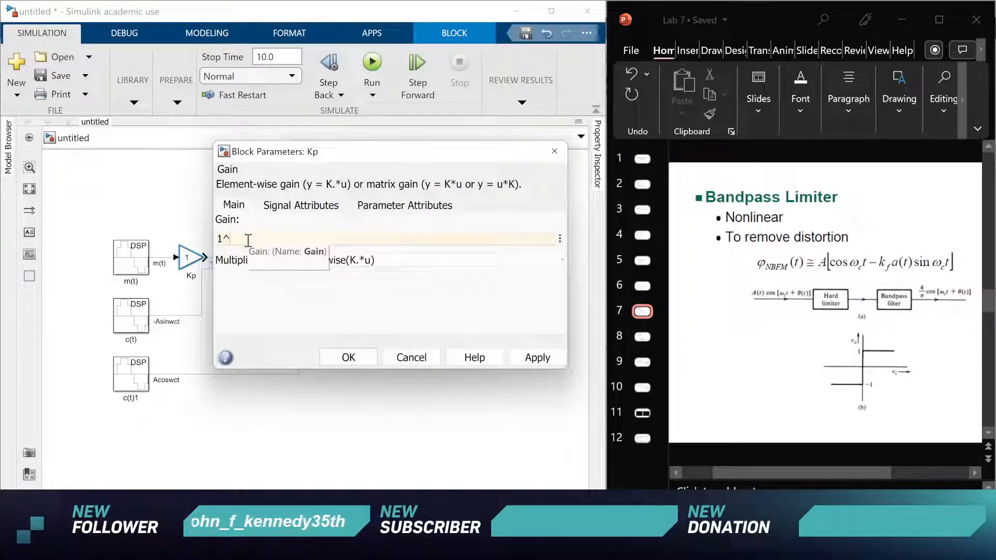
pyautogui.write('-6')
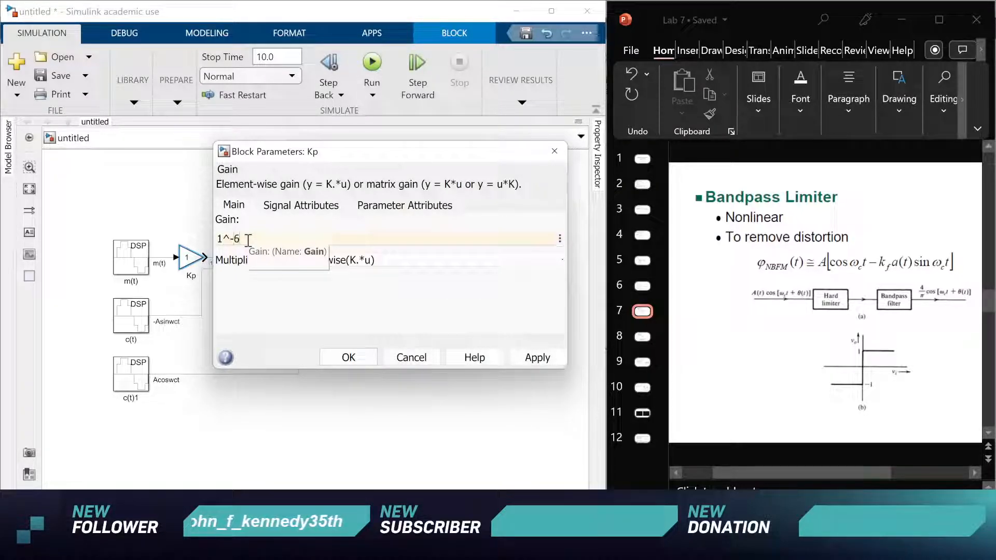
pyautogui.click(534, 358)
pyautogui.click(349, 358)
pyautogui.click(372, 63)
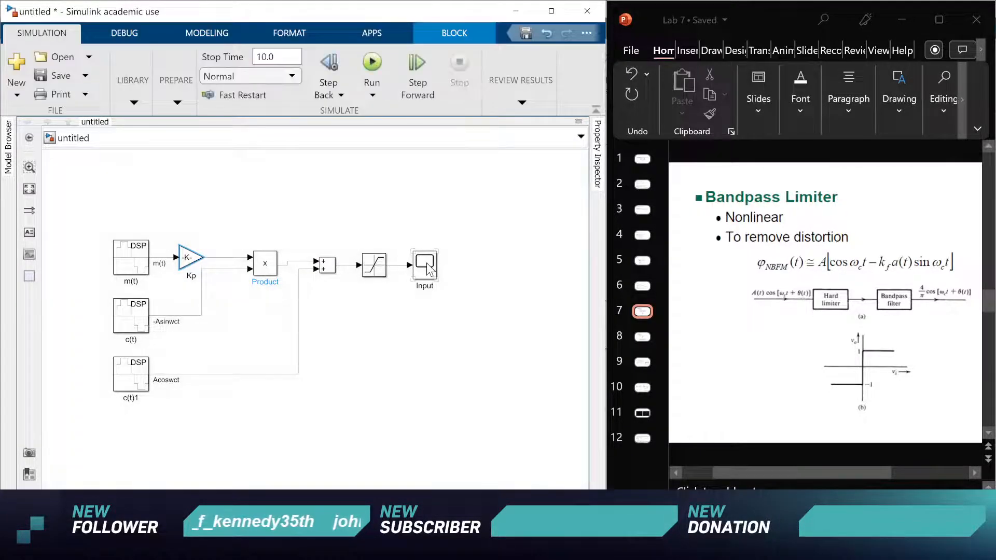
# Step: View the rerun simulation's waveform on the Input scope and search the available blocks for "dynam"
pyautogui.doubleClick(426, 265)
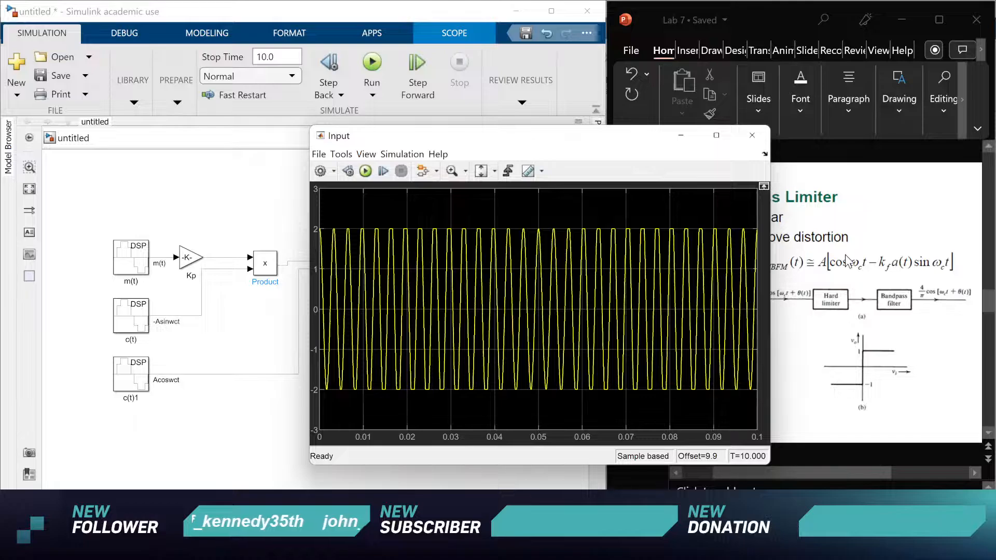
pyautogui.click(758, 145)
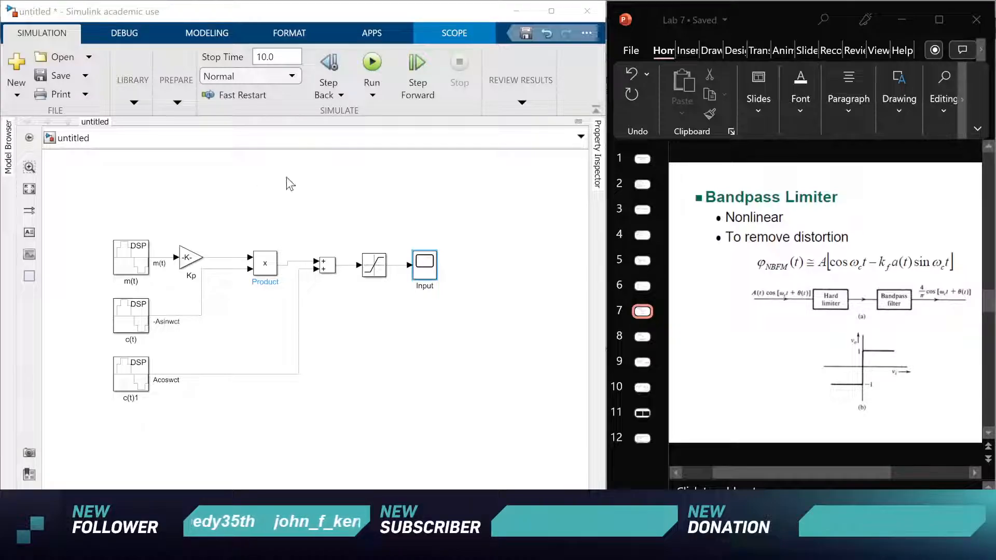
pyautogui.doubleClick(419, 336)
pyautogui.write('dynam')
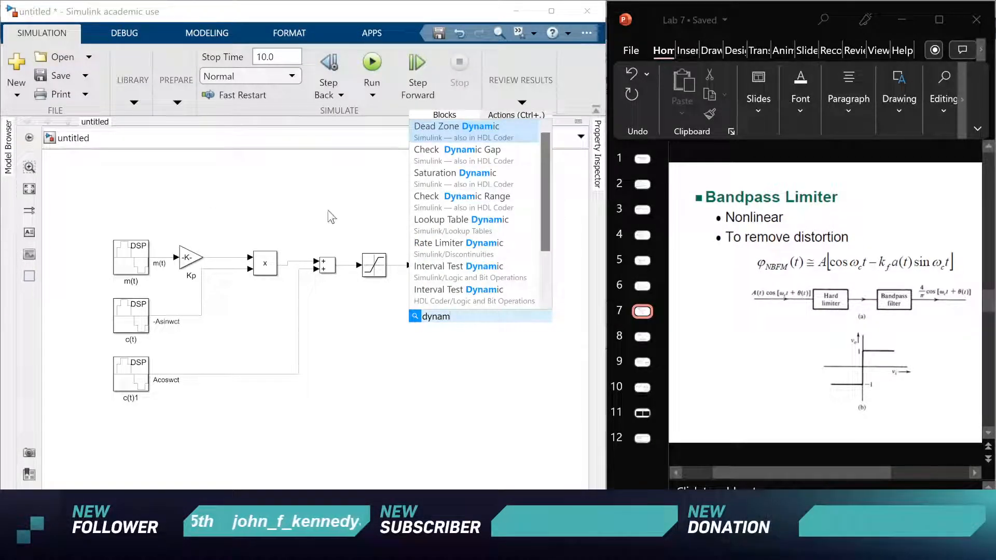
pyautogui.click(505, 410)
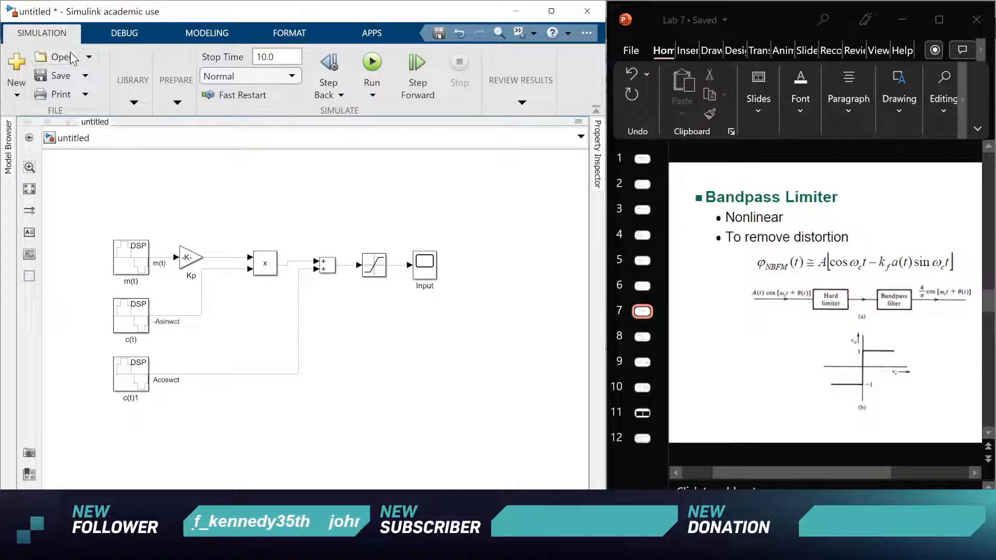
pyautogui.click(357, 33)
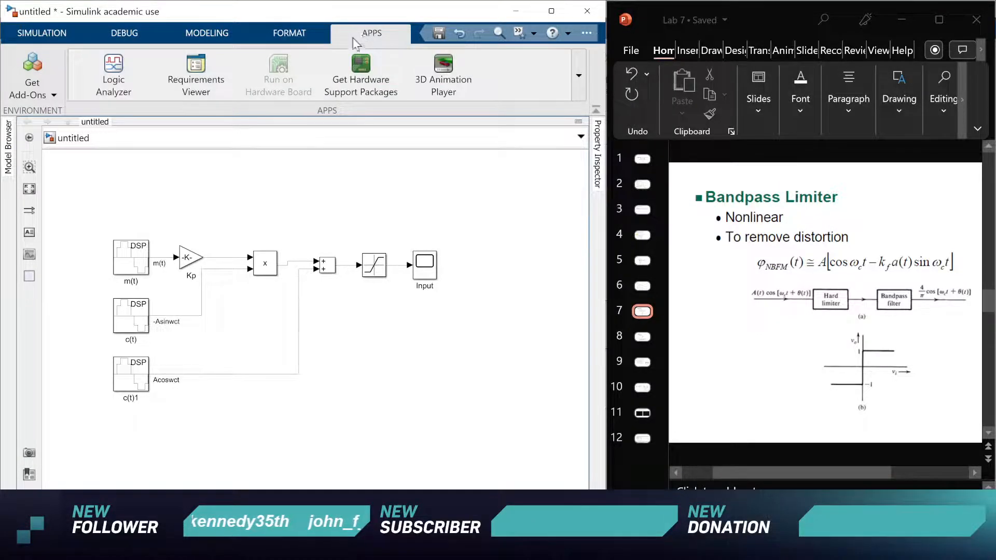
pyautogui.click(70, 37)
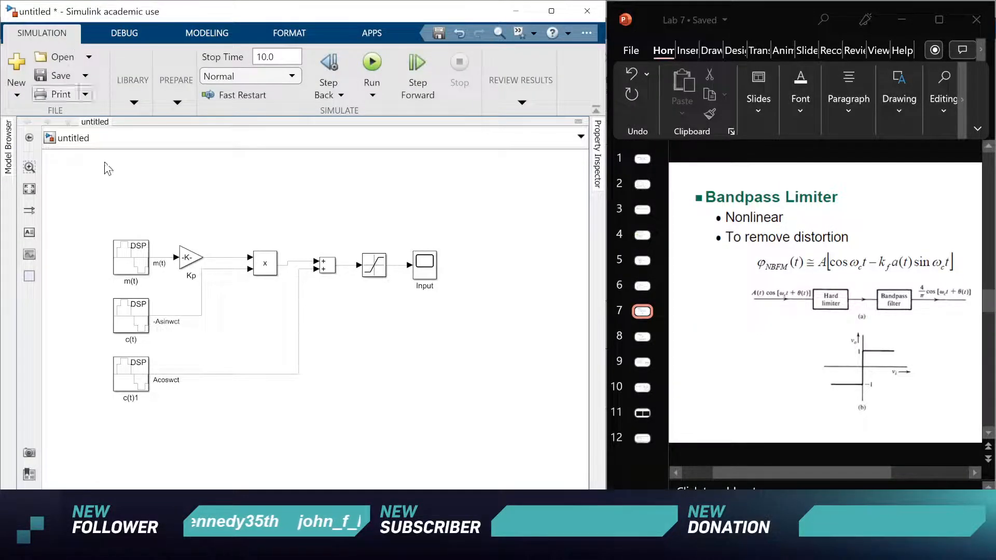
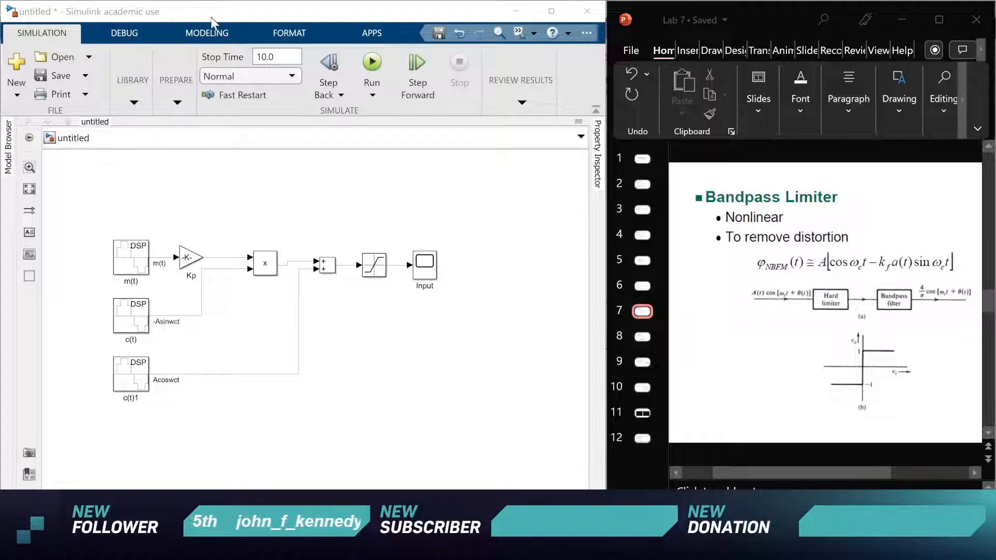
pyautogui.click(682, 549)
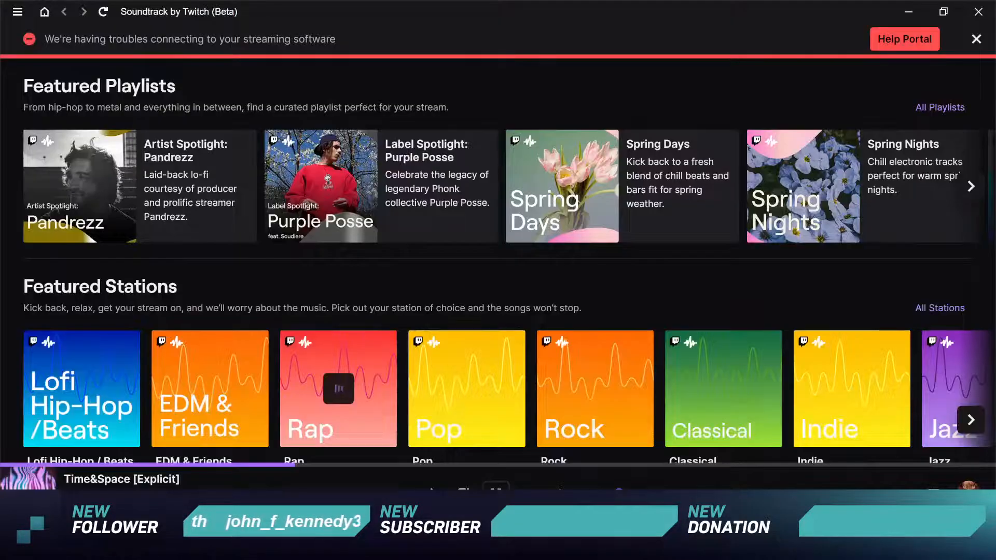
pyautogui.click(431, 496)
pyautogui.click(682, 548)
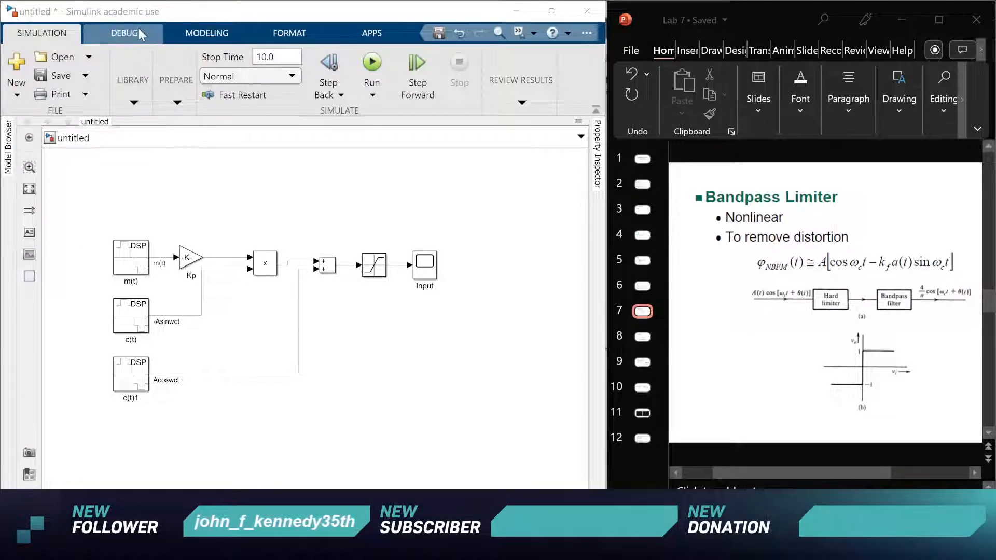
# Step: Open the Add-On Manager and review the installed add-ons and the available updates
pyautogui.click(344, 32)
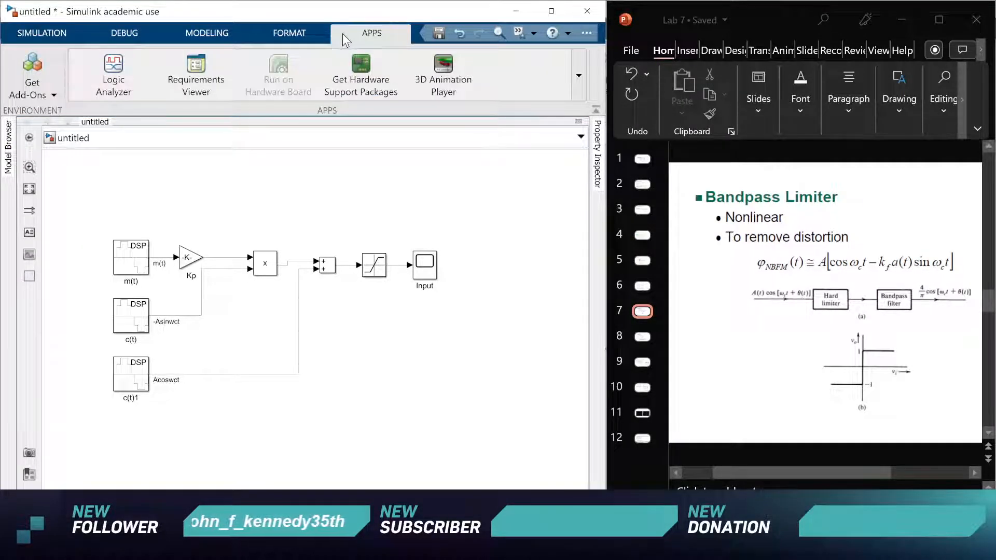
pyautogui.click(41, 96)
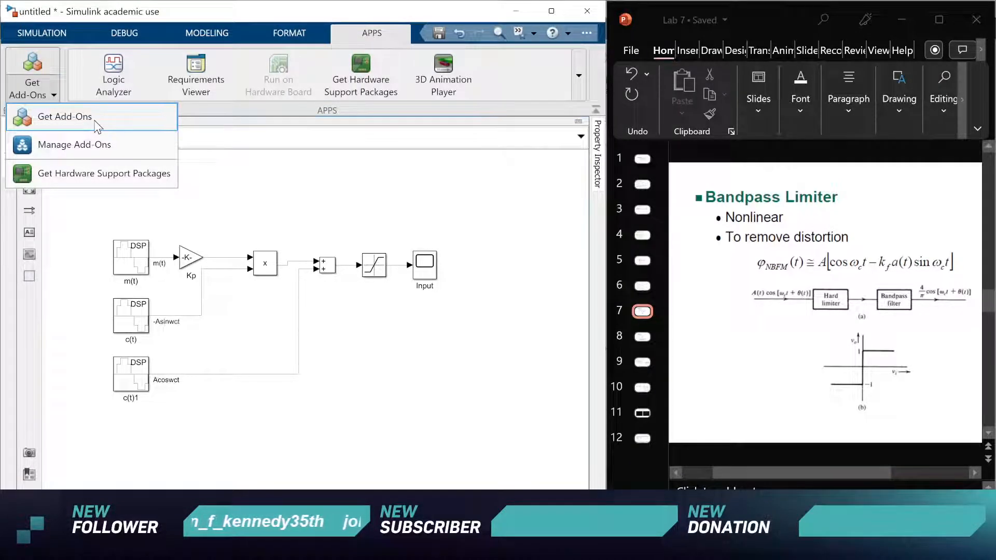
pyautogui.click(77, 144)
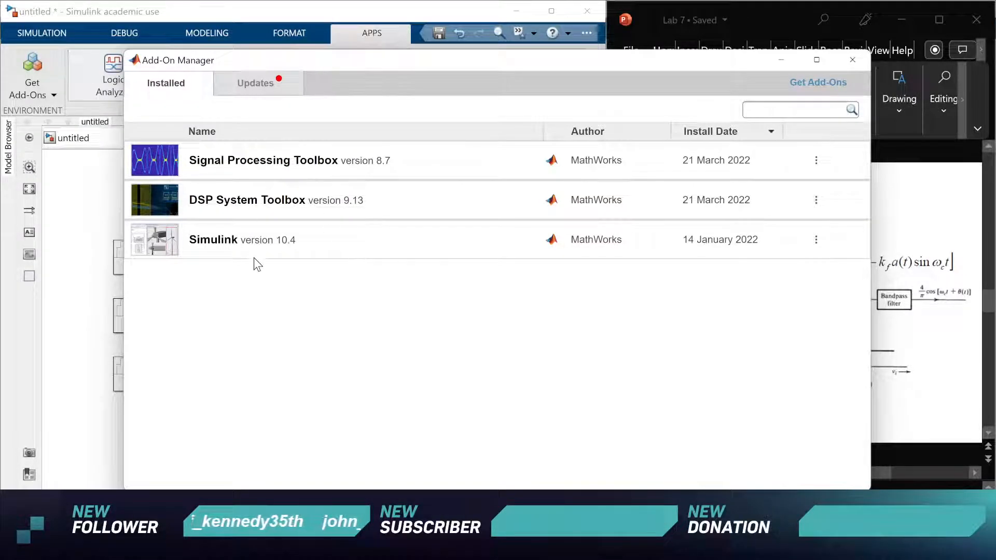
pyautogui.click(255, 83)
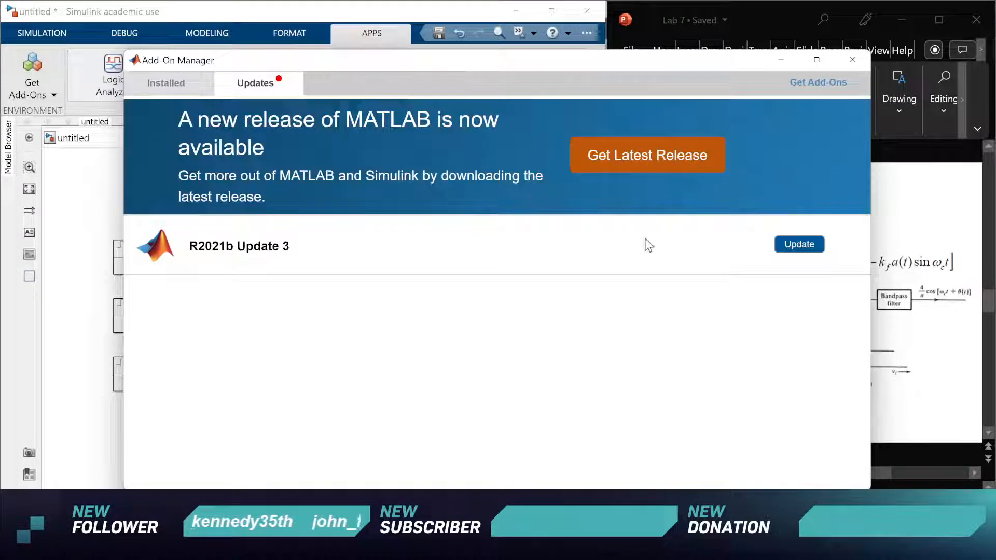
pyautogui.click(170, 85)
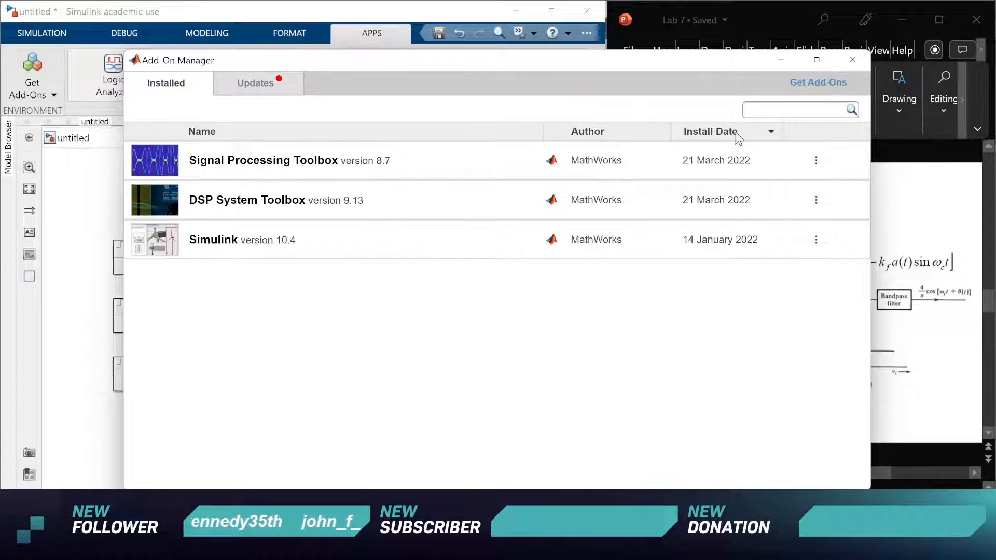
# Step: Open the Add-On Explorer and browse the MathWorks toolboxes, community content, hardware support packages and optional features
pyautogui.click(818, 82)
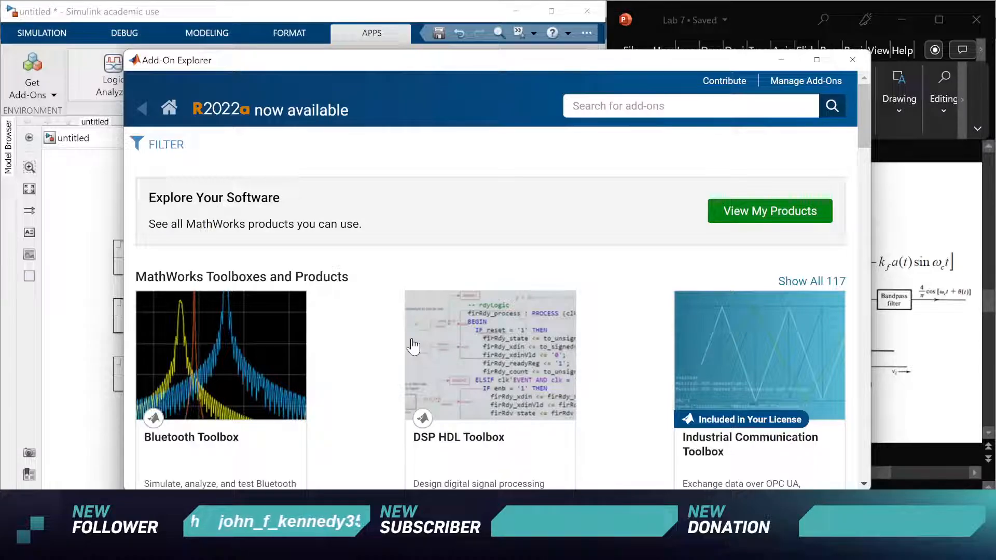
pyautogui.scroll(-3, 372, 167)
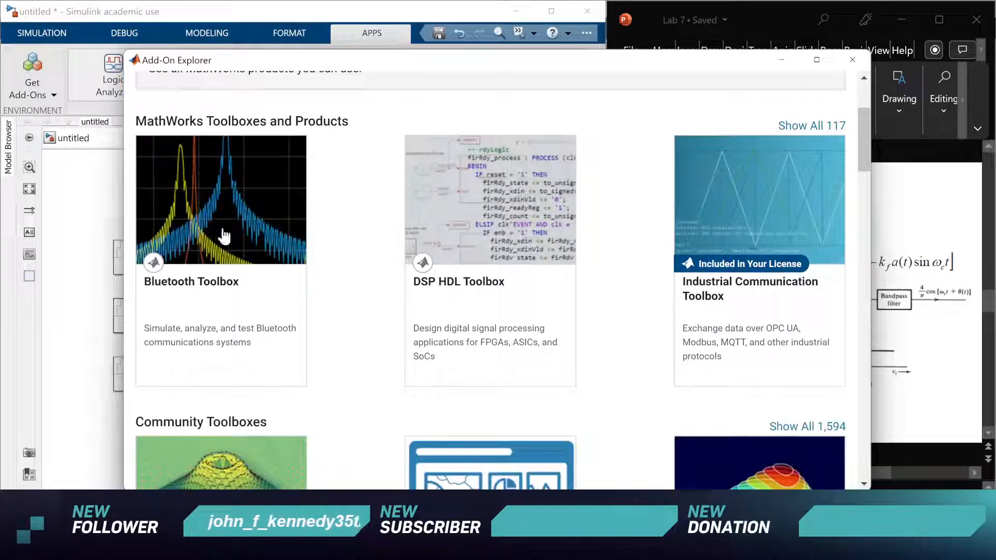
pyautogui.scroll(-6, 388, 161)
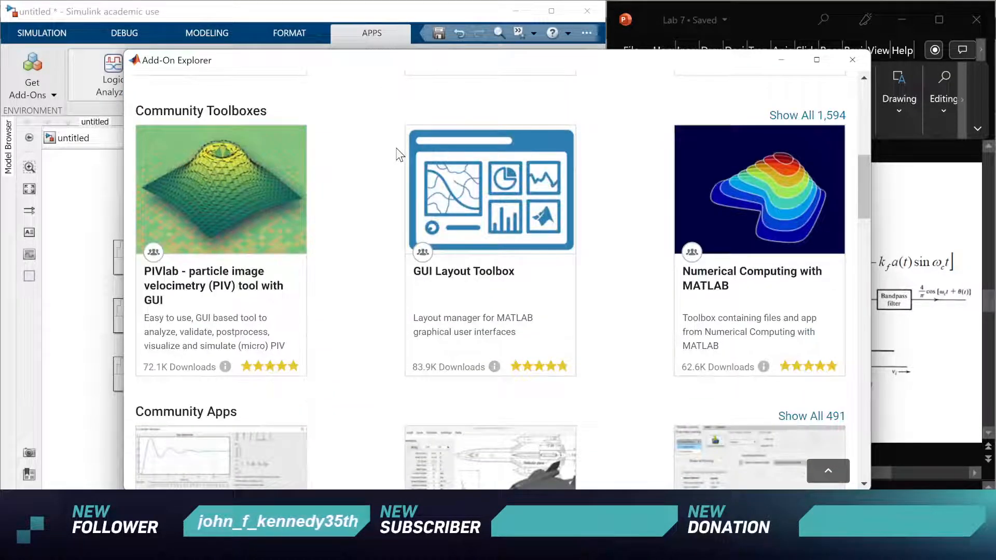
pyautogui.scroll(-5, 400, 155)
pyautogui.scroll(-8, 398, 154)
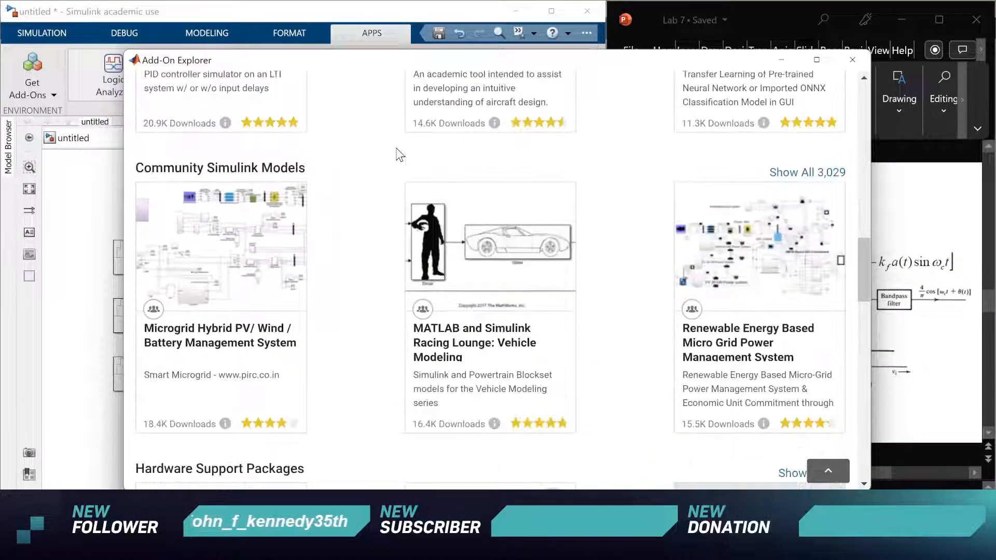
pyautogui.scroll(-4, 396, 152)
pyautogui.scroll(-9, 396, 148)
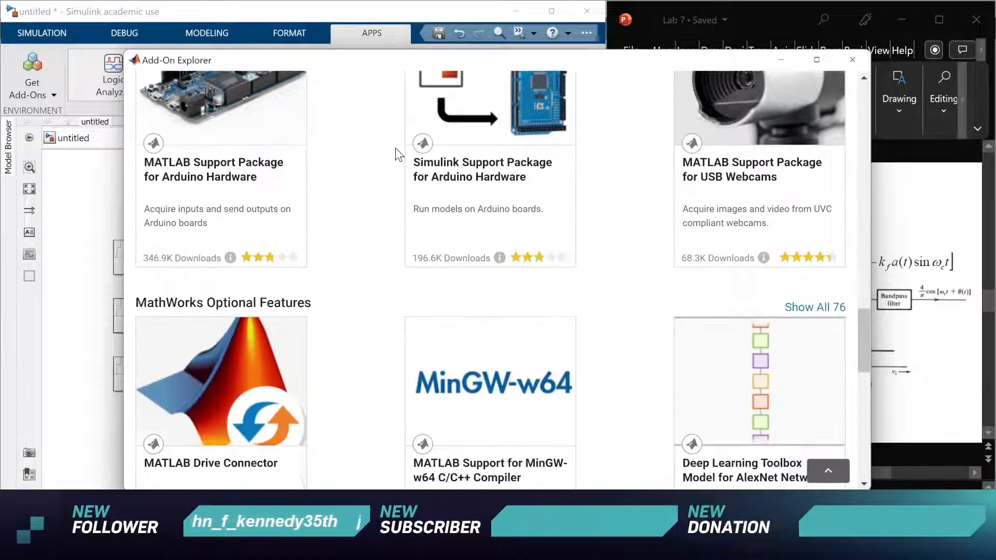
pyautogui.scroll(20, 396, 148)
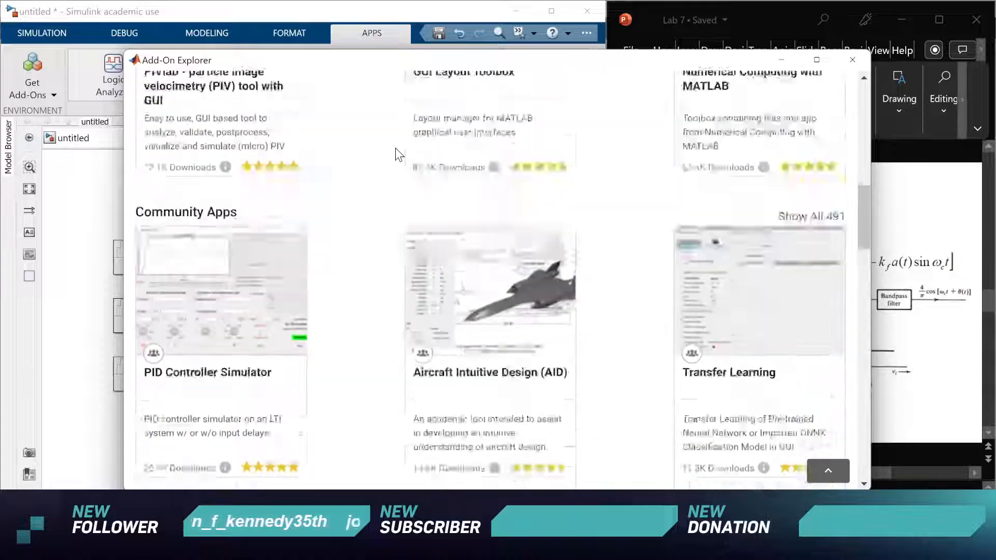
# Step: Search the add-ons for "audio" and open the Audio Toolbox page
pyautogui.click(652, 106)
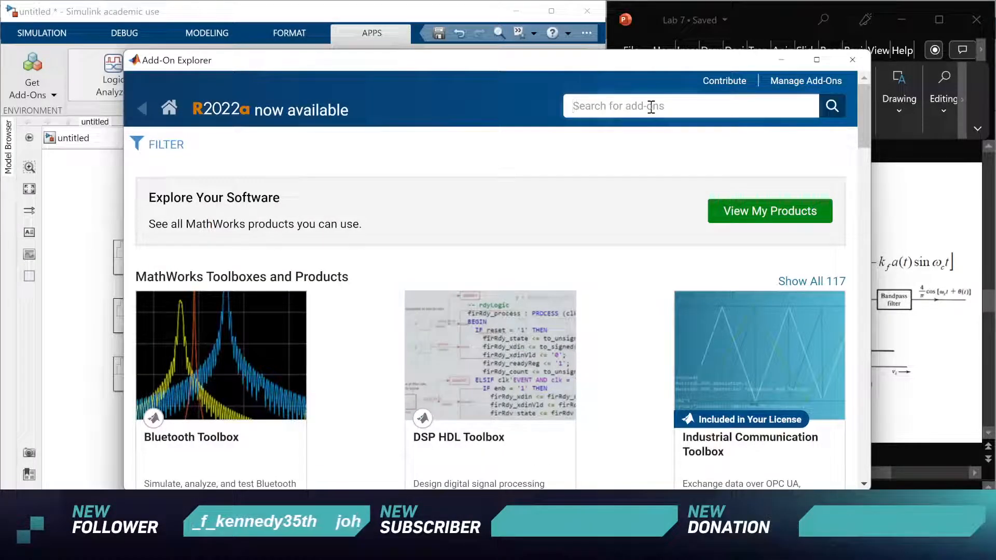
pyautogui.write('audio')
pyautogui.press('Return')
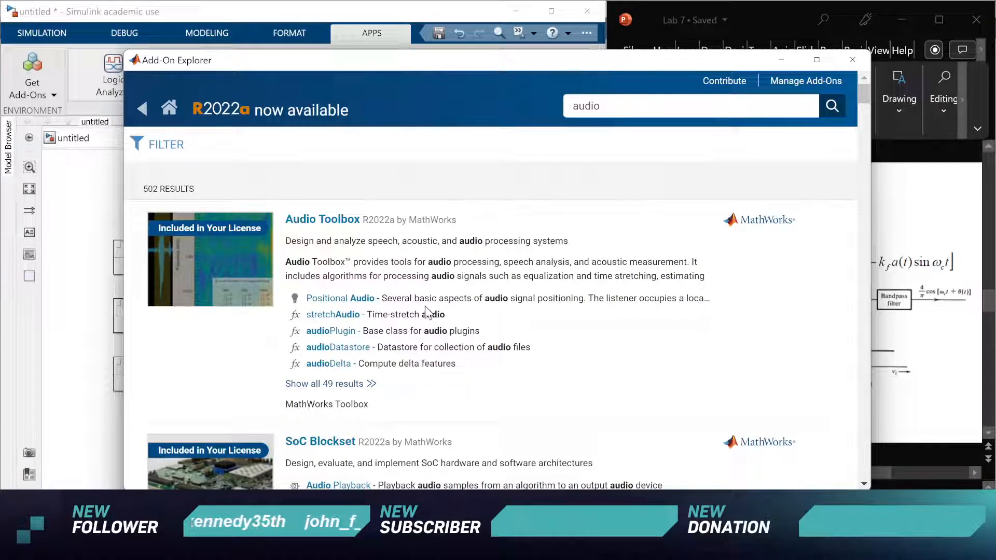
pyautogui.click(303, 222)
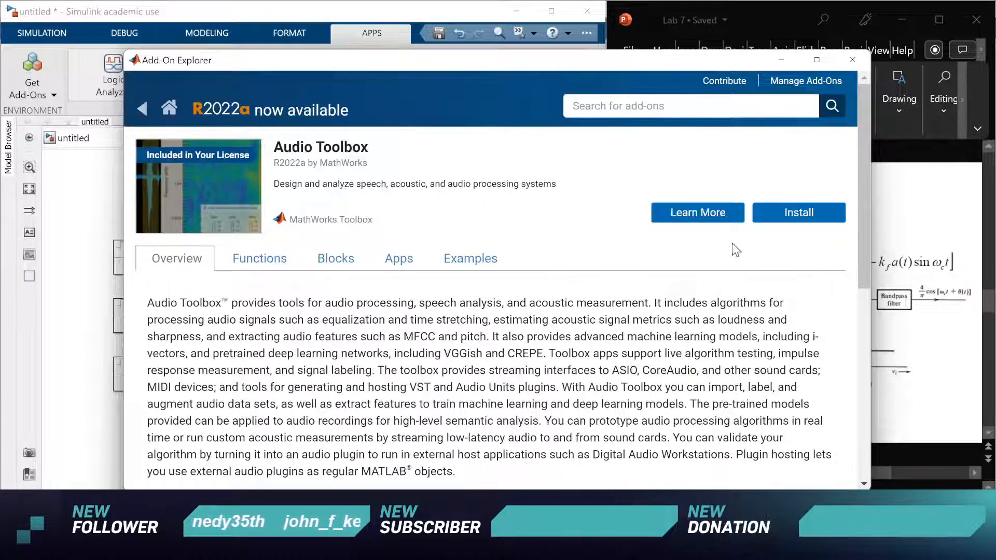
# Step: Start installing the Audio Toolbox, agreeing to shut down MATLAB and saving the untitled model as Lab7_1
pyautogui.click(768, 215)
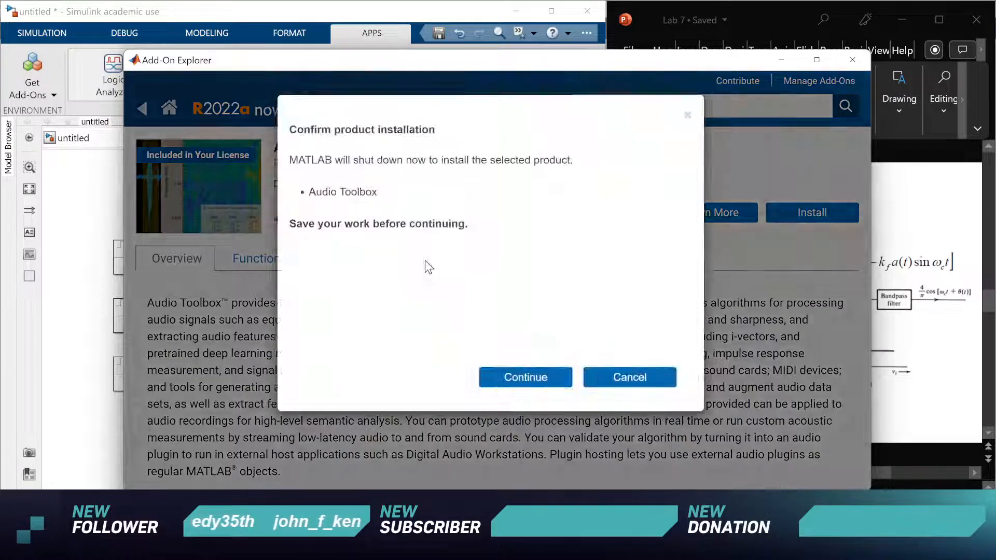
pyautogui.click(563, 384)
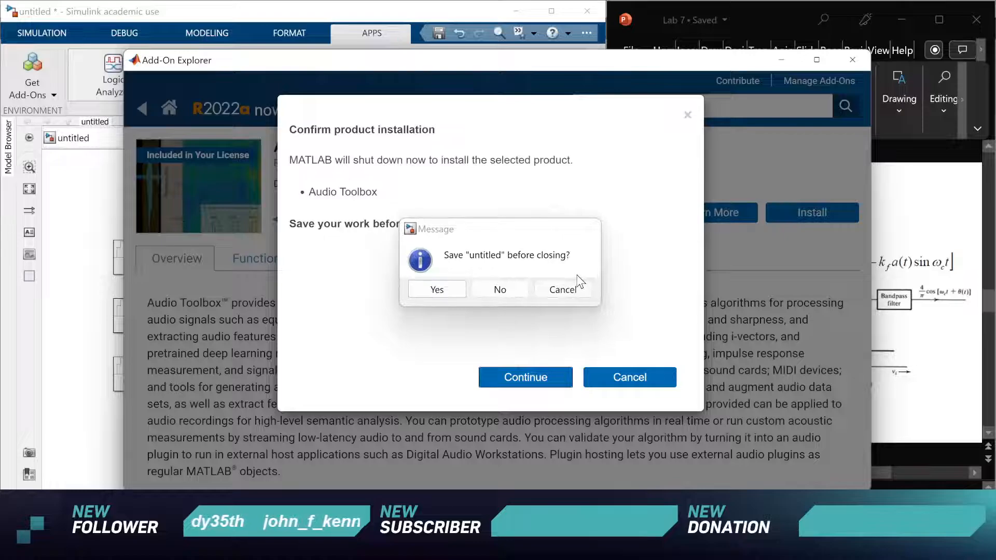
pyautogui.click(455, 289)
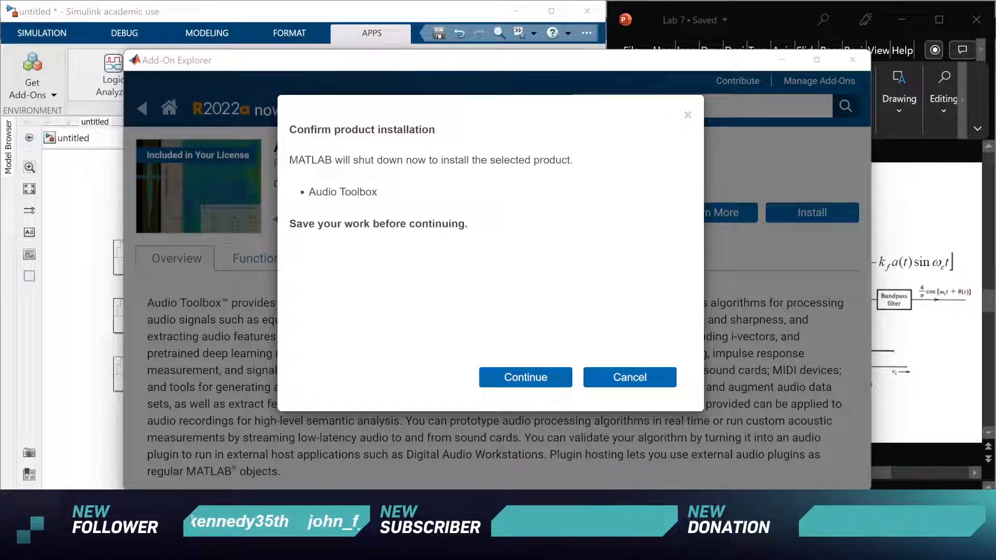
pyautogui.press('Return')
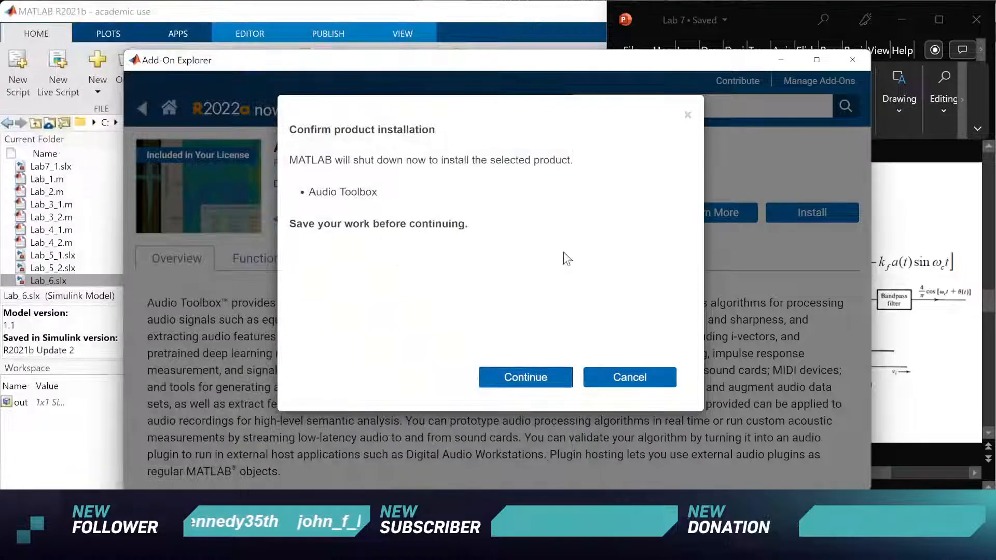
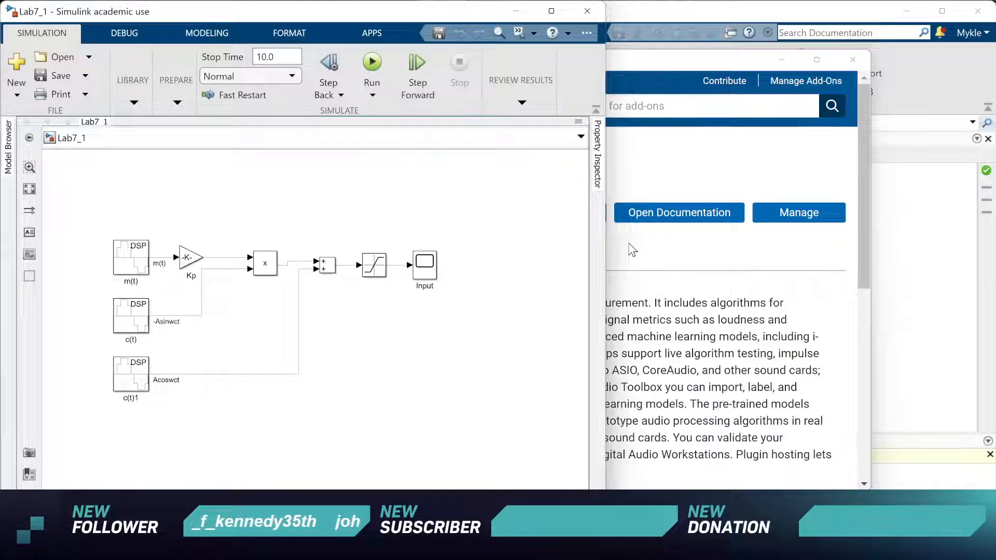
# Step: Delete the Saturation block and connect the Sum block's output directly to the Input scope
pyautogui.click(372, 263)
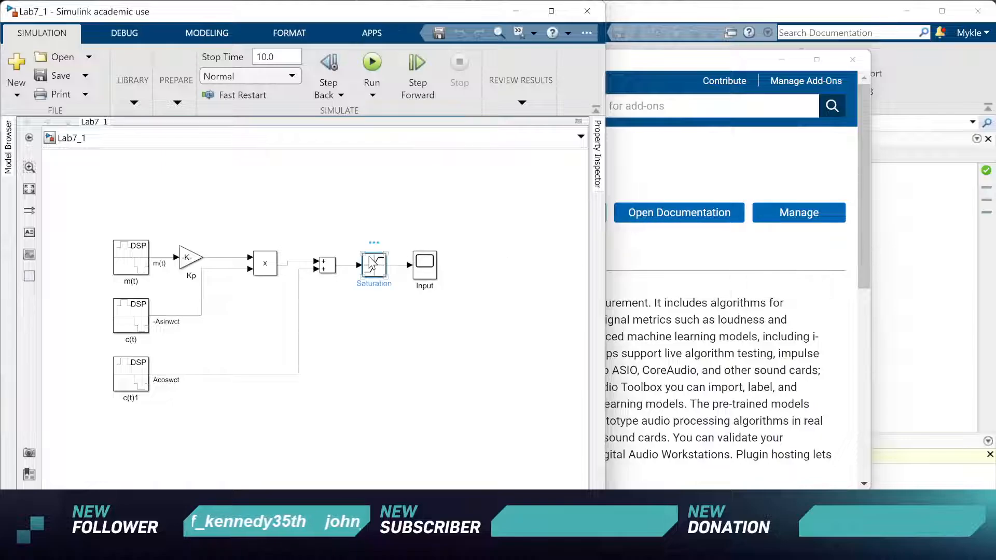
pyautogui.press('Delete')
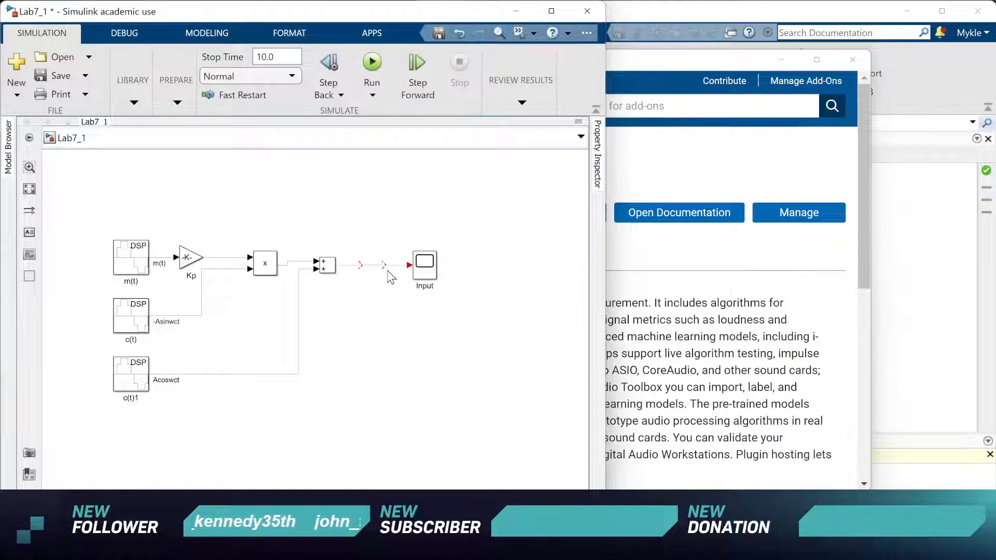
pyautogui.moveTo(386, 263); pyautogui.dragTo(362, 265)
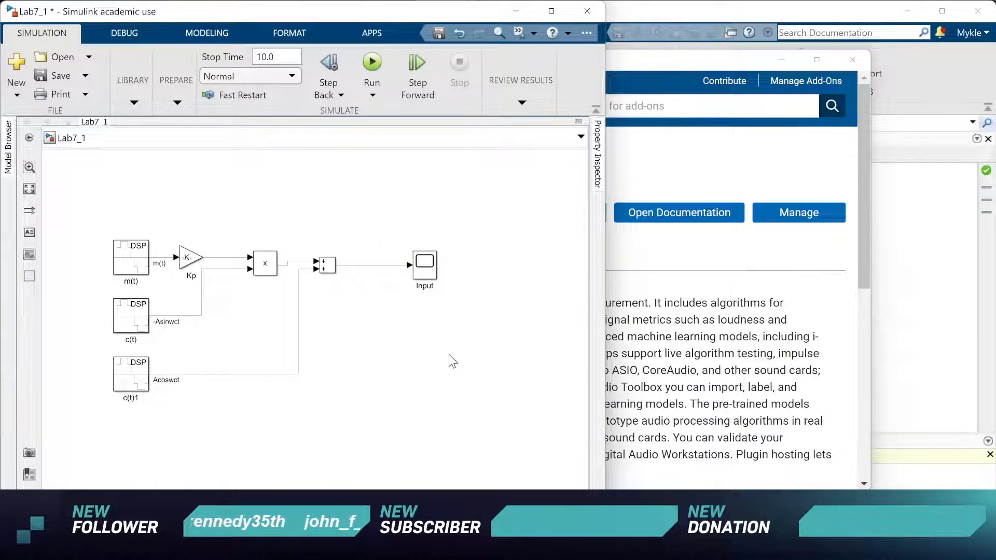
# Step: Add the Audio Toolbox Limiter block and insert it into the line between the Sum block and the Input scope, making room for it
pyautogui.doubleClick(449, 356)
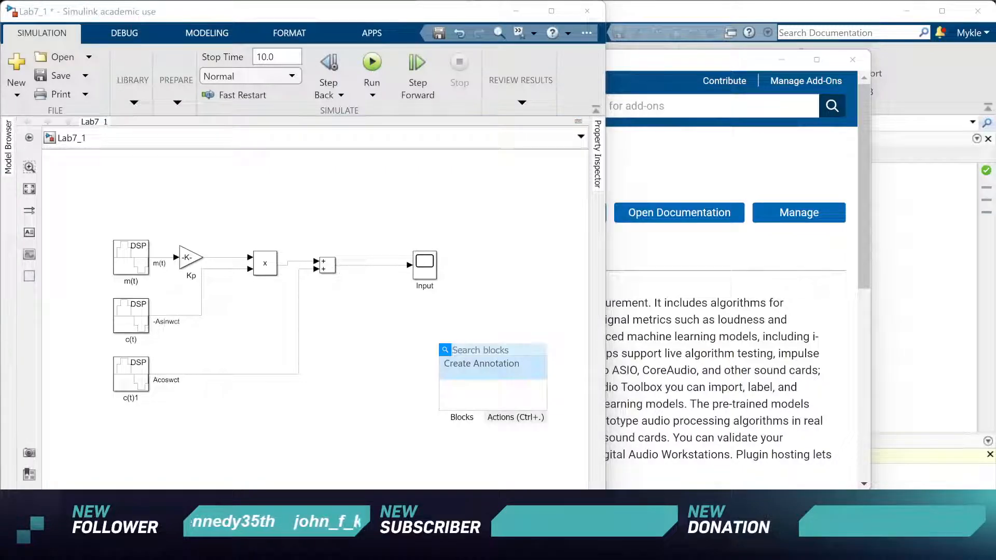
pyautogui.write('li')
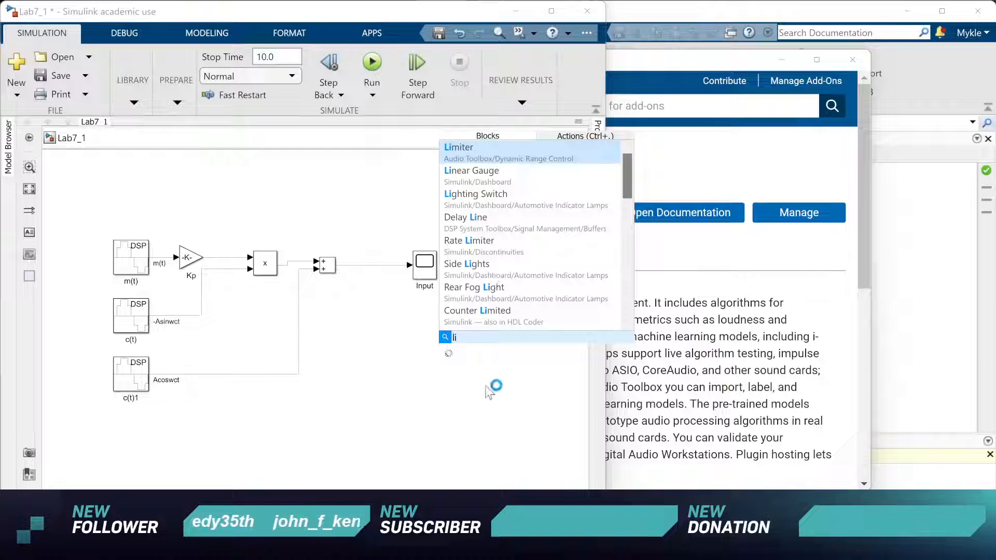
pyautogui.press('Return')
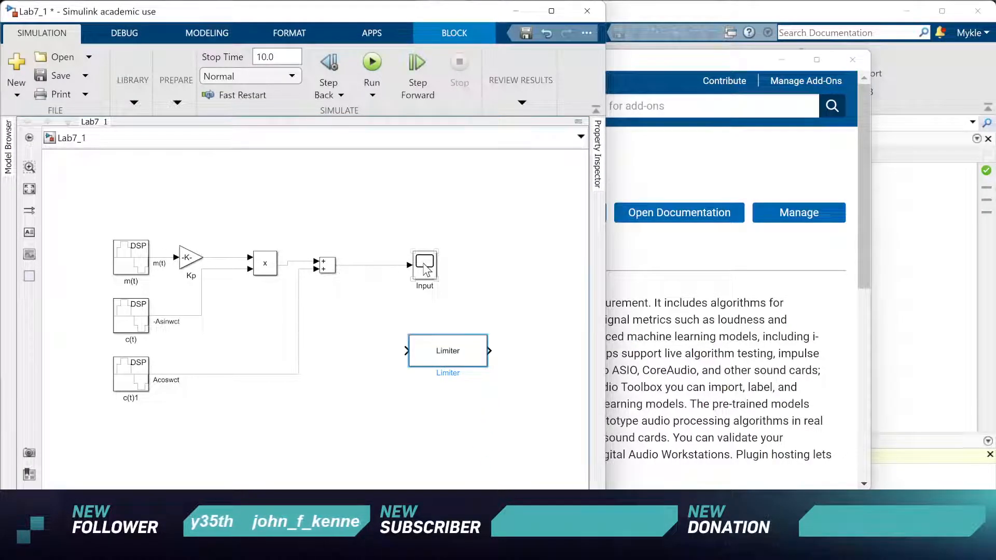
pyautogui.moveTo(426, 268); pyautogui.dragTo(476, 268)
pyautogui.moveTo(444, 352); pyautogui.dragTo(396, 267)
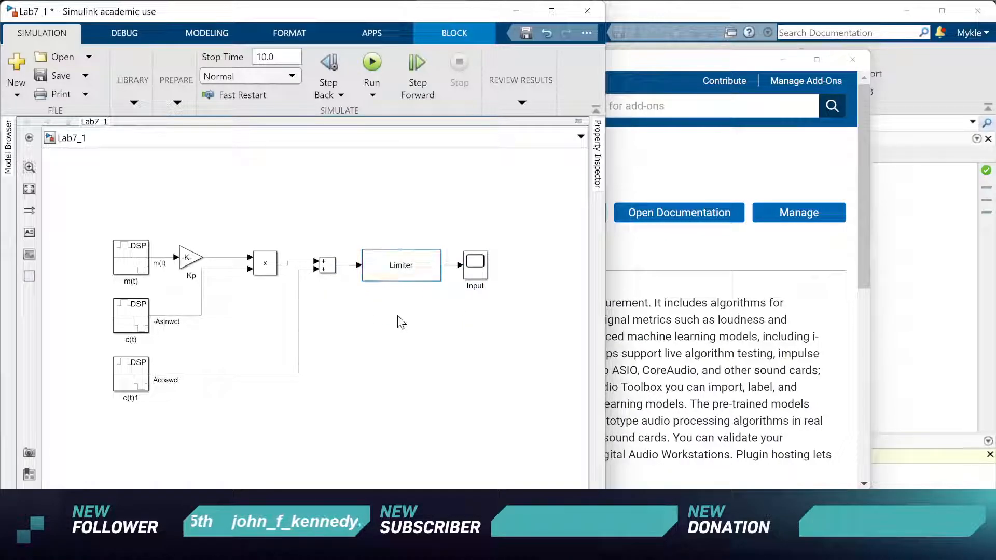
# Step: Examine the Limiter block's main parameters, such as threshold, knee width, attack and release time, and its advanced options
pyautogui.click(397, 267)
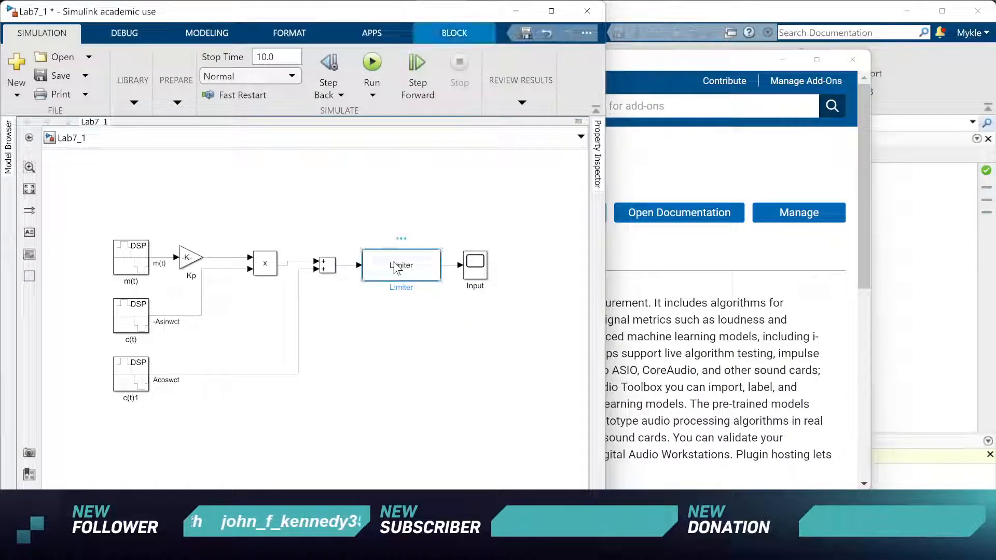
pyautogui.doubleClick(397, 267)
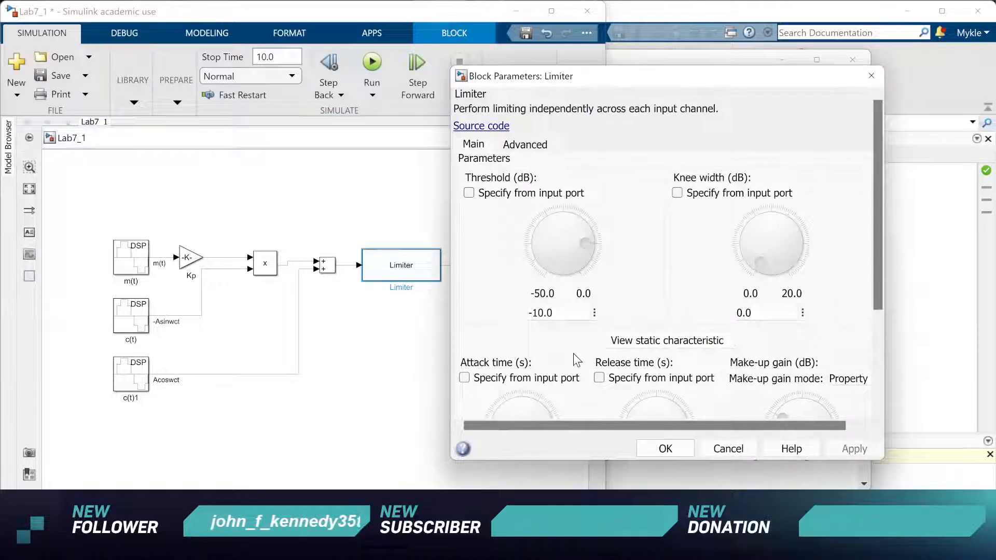
pyautogui.scroll(-3, 622, 262)
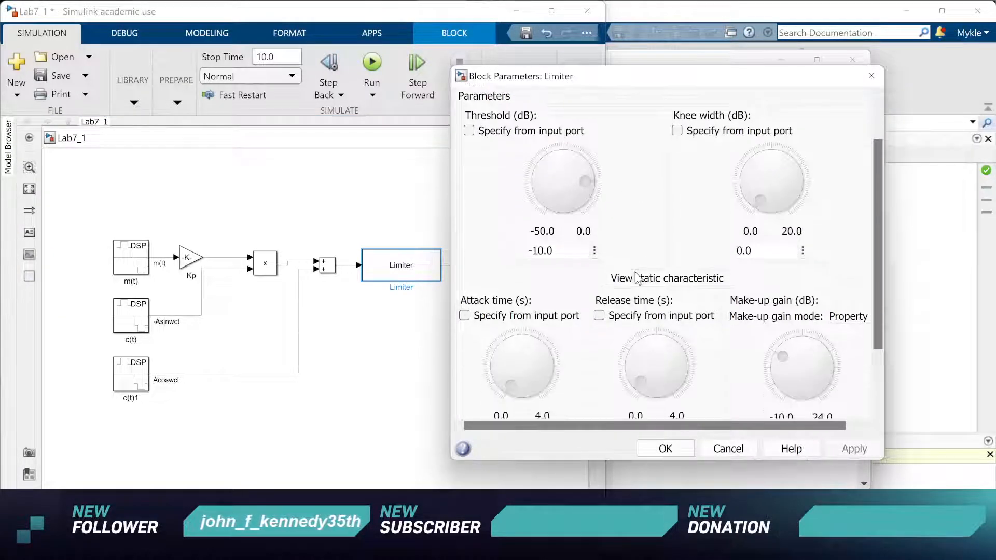
pyautogui.scroll(-4, 637, 279)
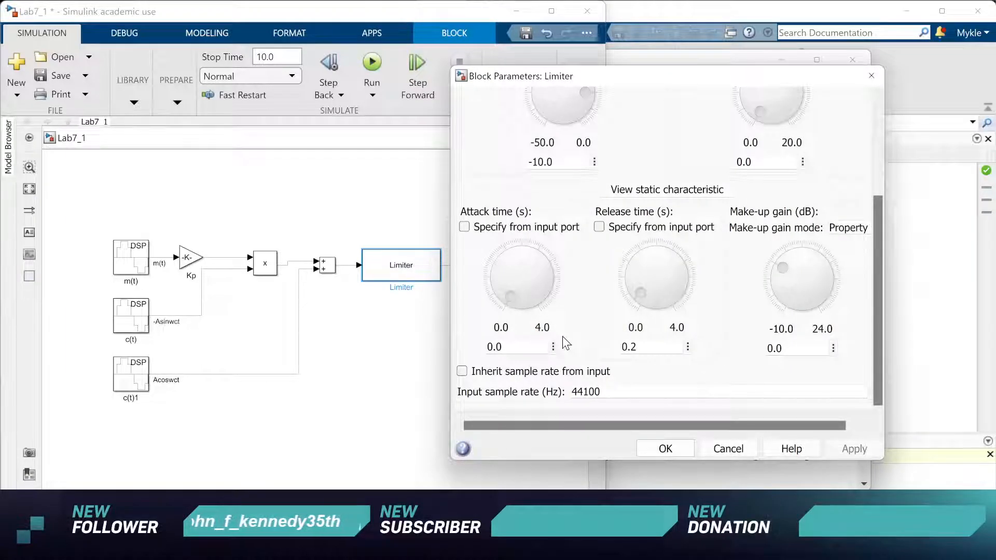
pyautogui.scroll(7, 571, 296)
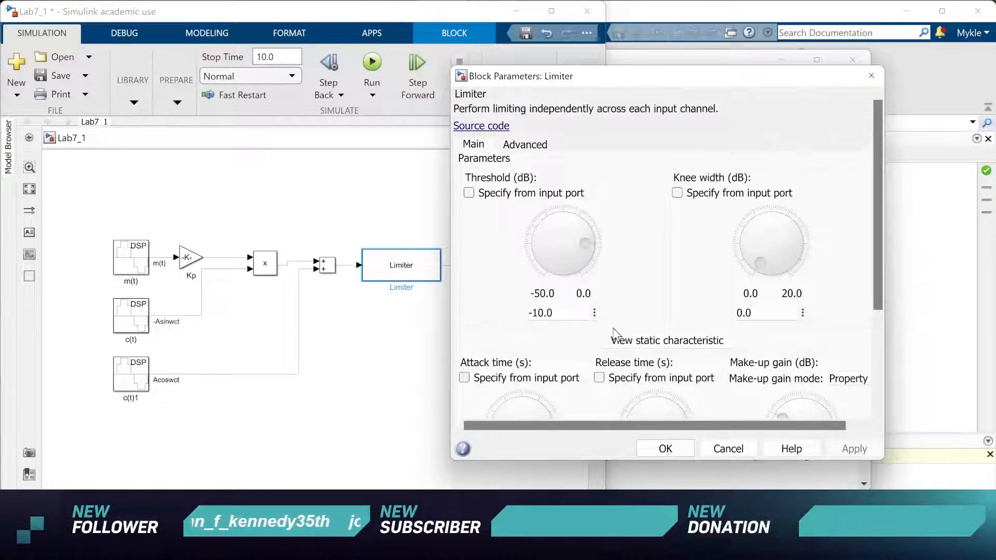
pyautogui.click(518, 145)
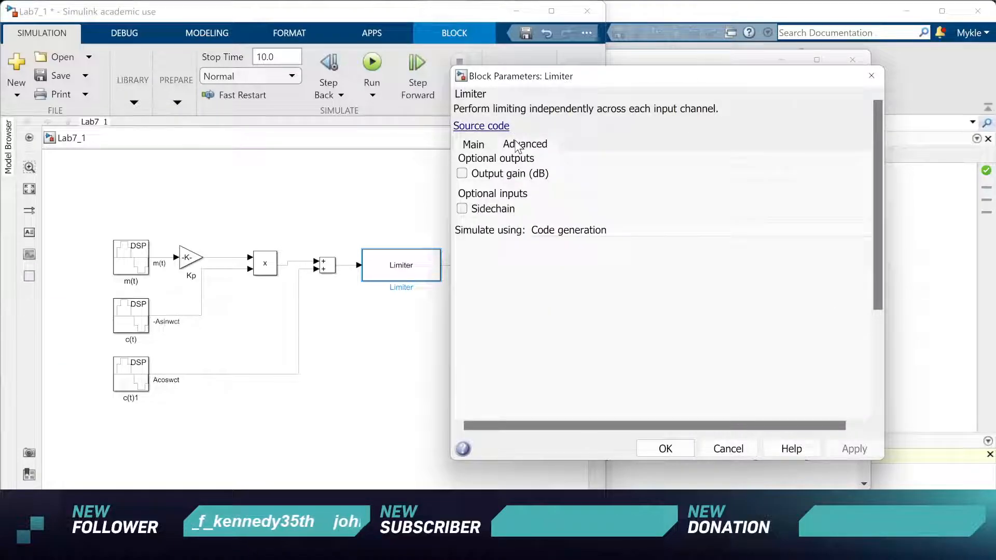
pyautogui.click(477, 147)
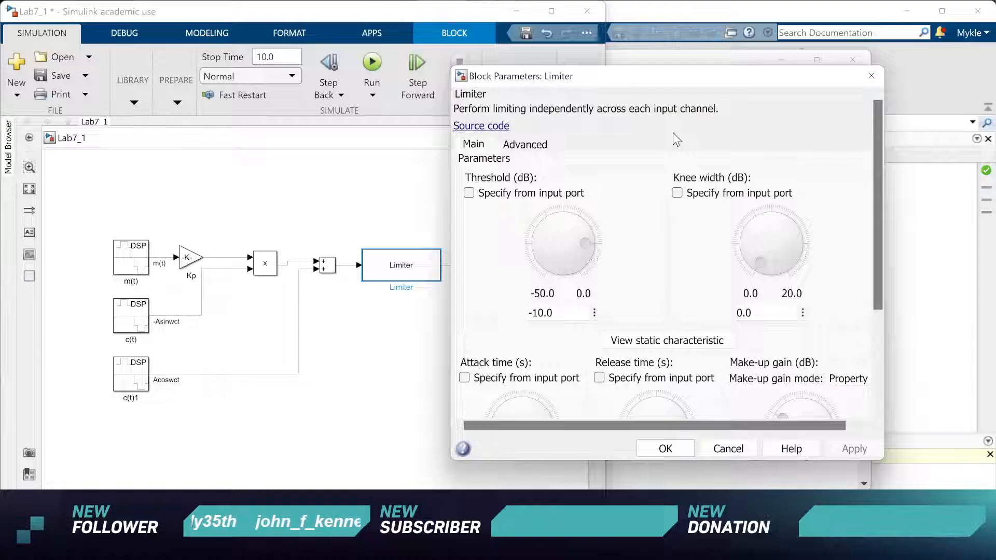
pyautogui.click(871, 76)
# Step: Search the available blocks for "lim" and recheck the existing Limiter block's threshold parameters
pyautogui.doubleClick(463, 338)
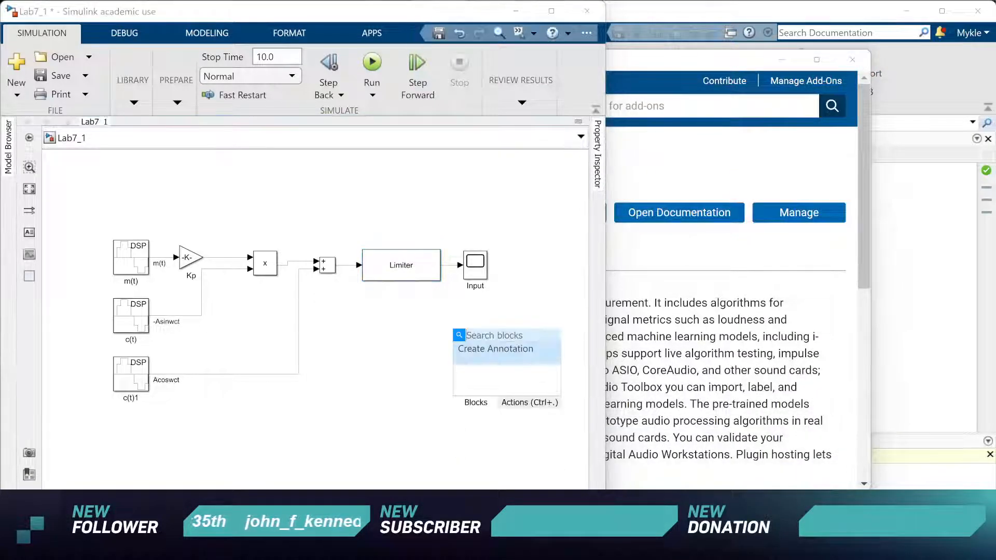
pyautogui.write('lim')
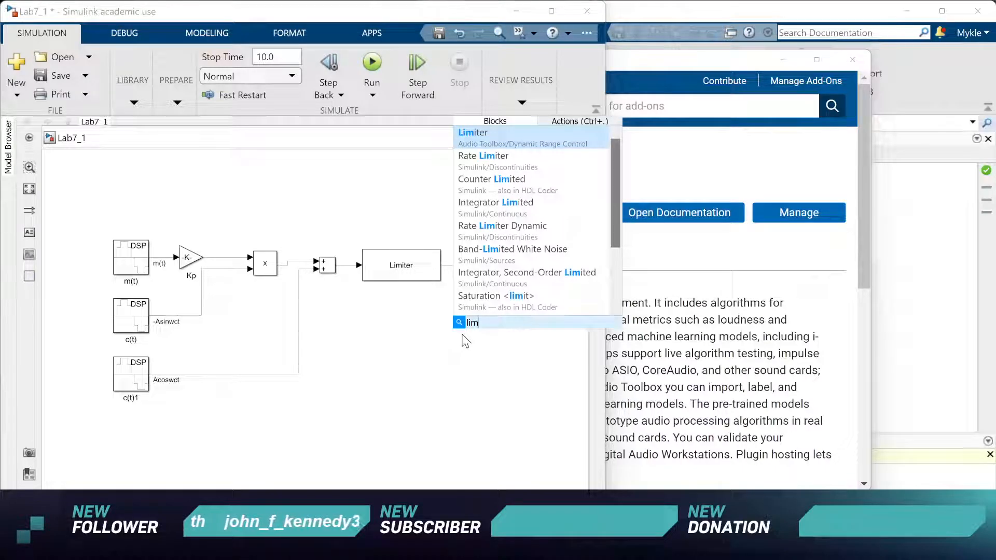
pyautogui.click(496, 361)
pyautogui.doubleClick(404, 268)
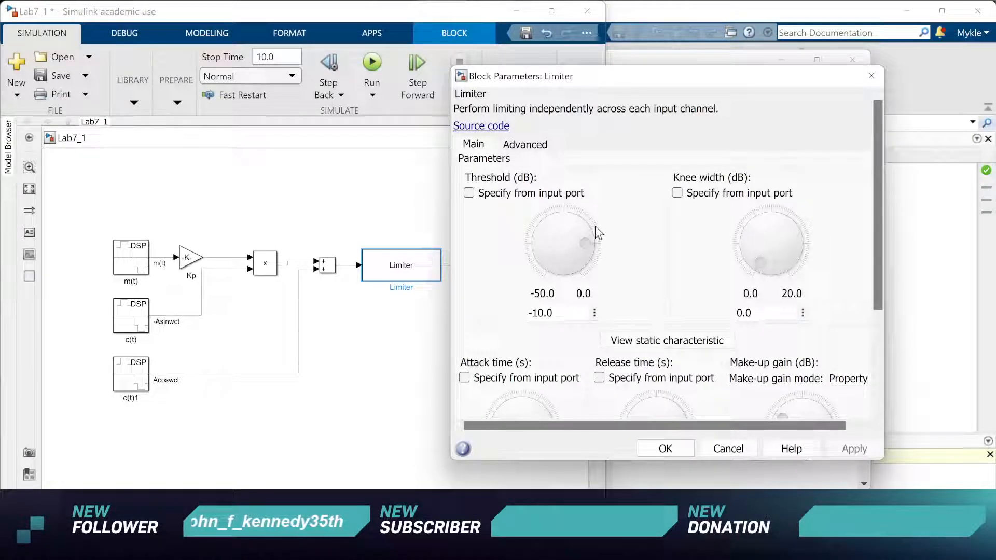
pyautogui.click(666, 450)
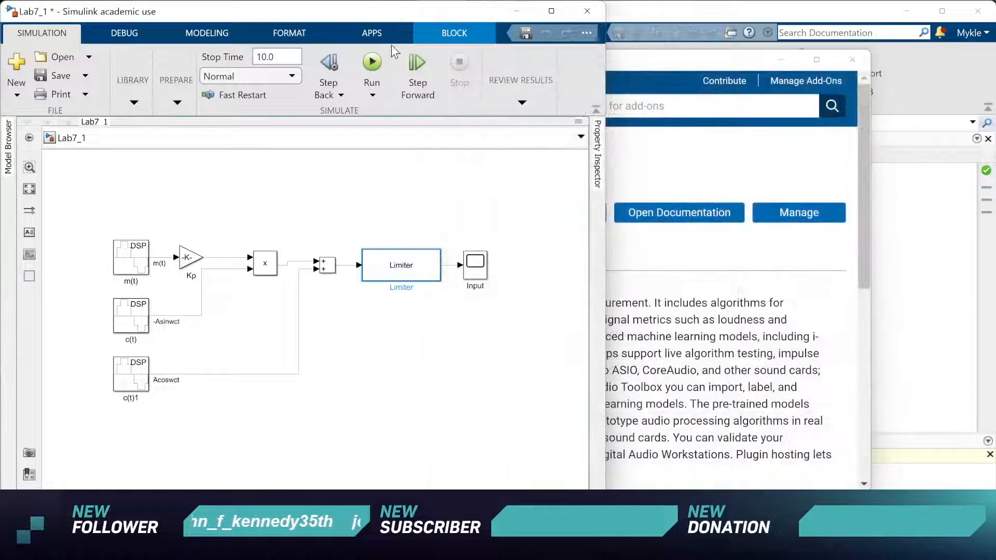
# Step: Inspect the limited waveform in the Input scope and review the scope's time and display configuration
pyautogui.doubleClick(472, 261)
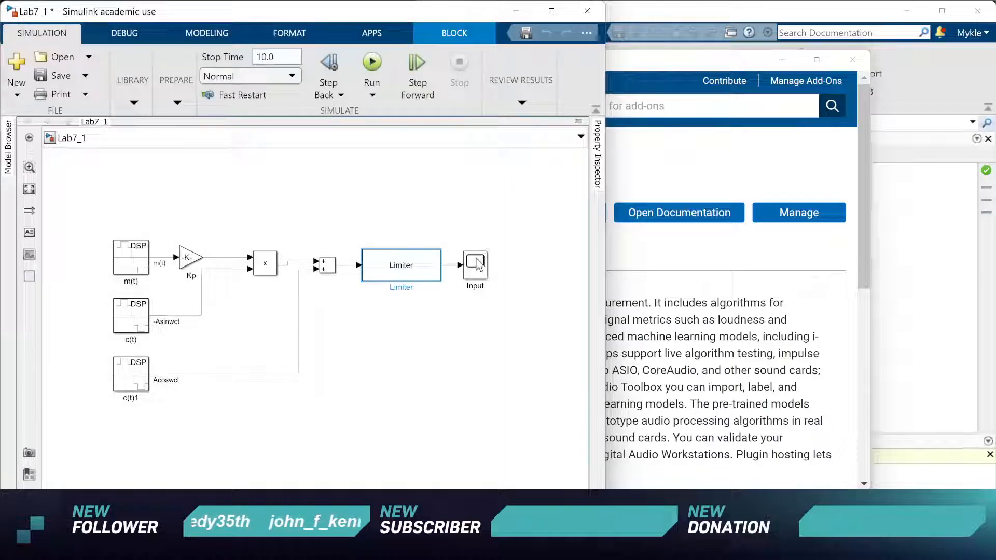
pyautogui.click(477, 266)
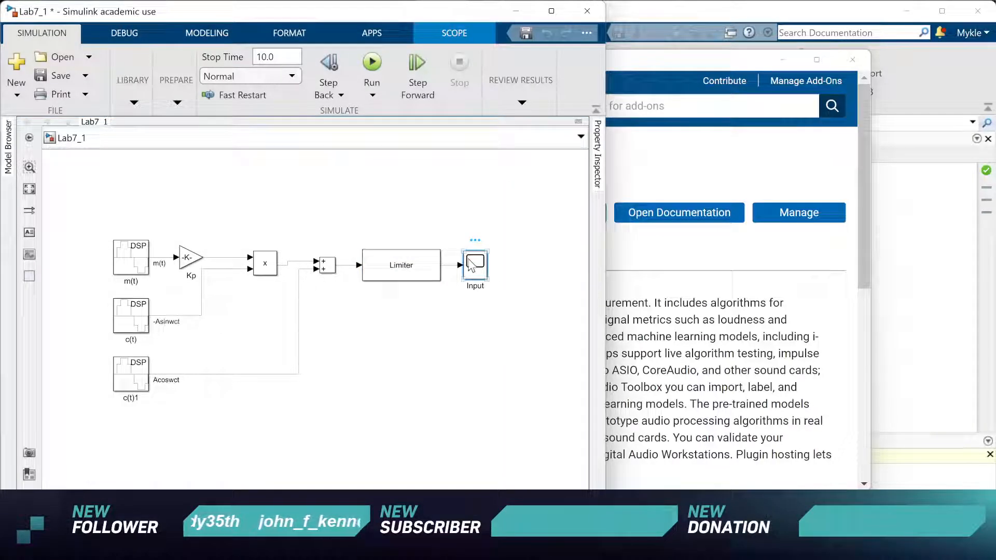
pyautogui.doubleClick(472, 263)
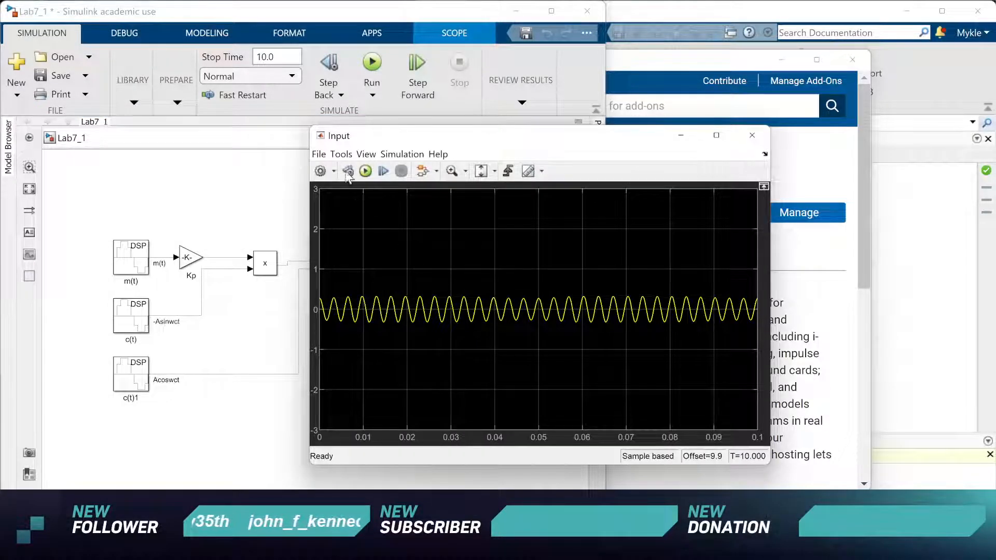
pyautogui.click(320, 171)
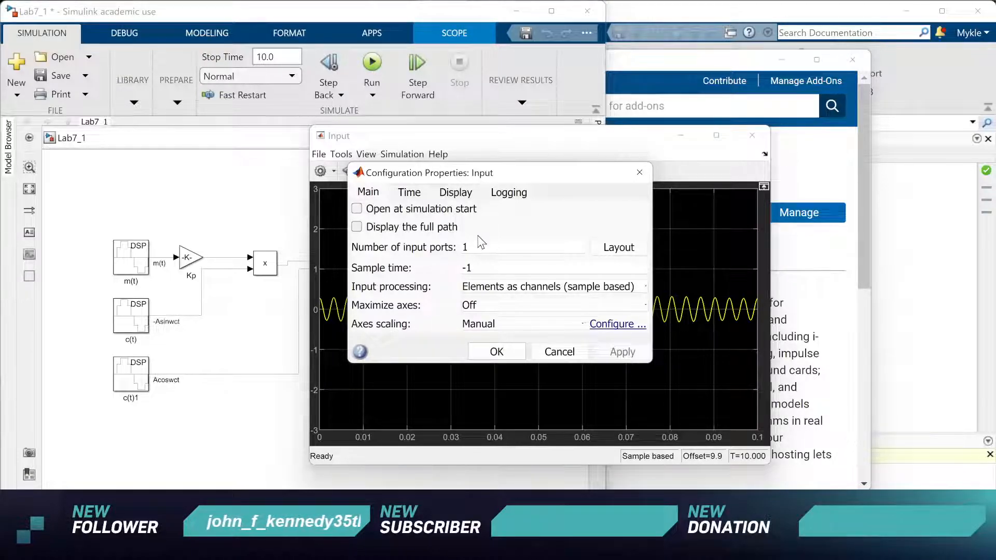
pyautogui.click(409, 192)
pyautogui.click(449, 193)
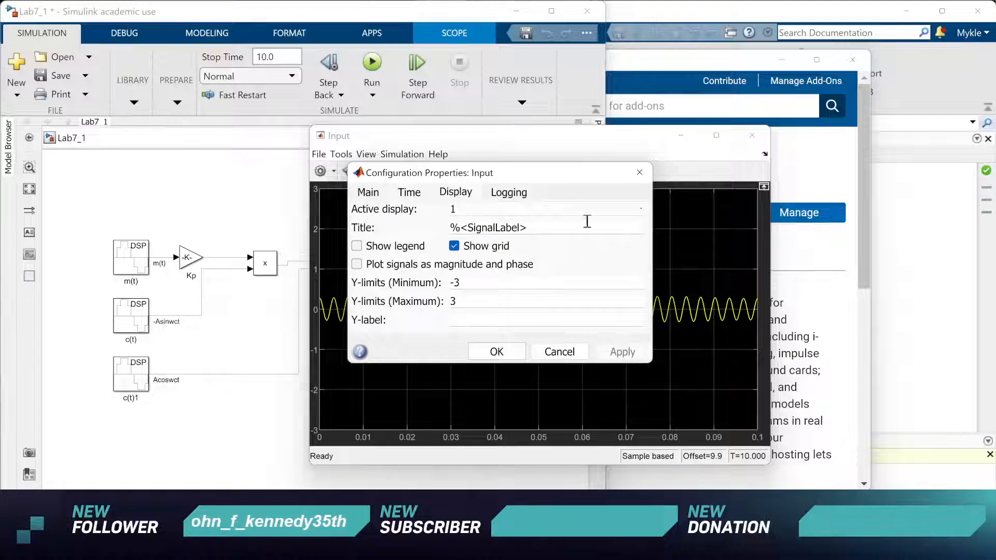
pyautogui.click(497, 352)
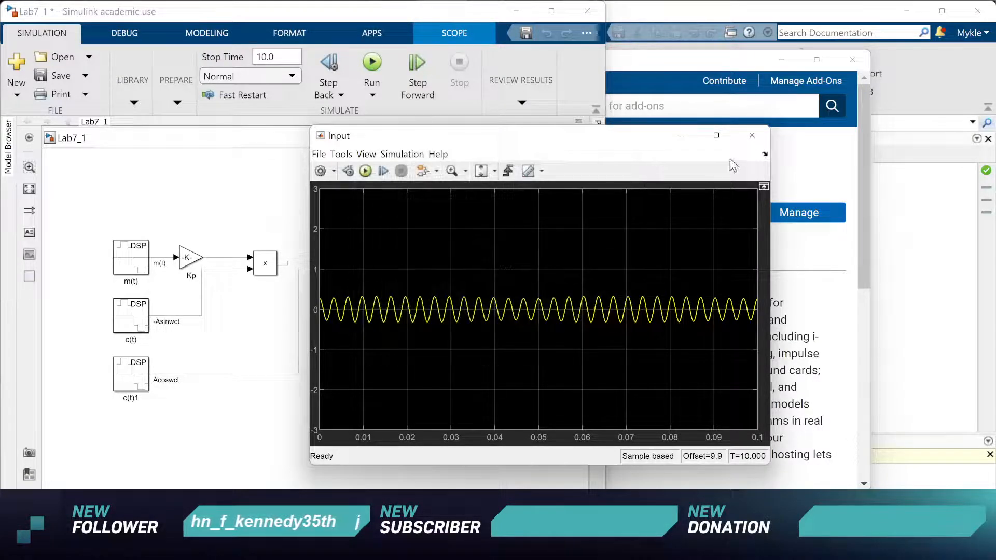
pyautogui.click(753, 136)
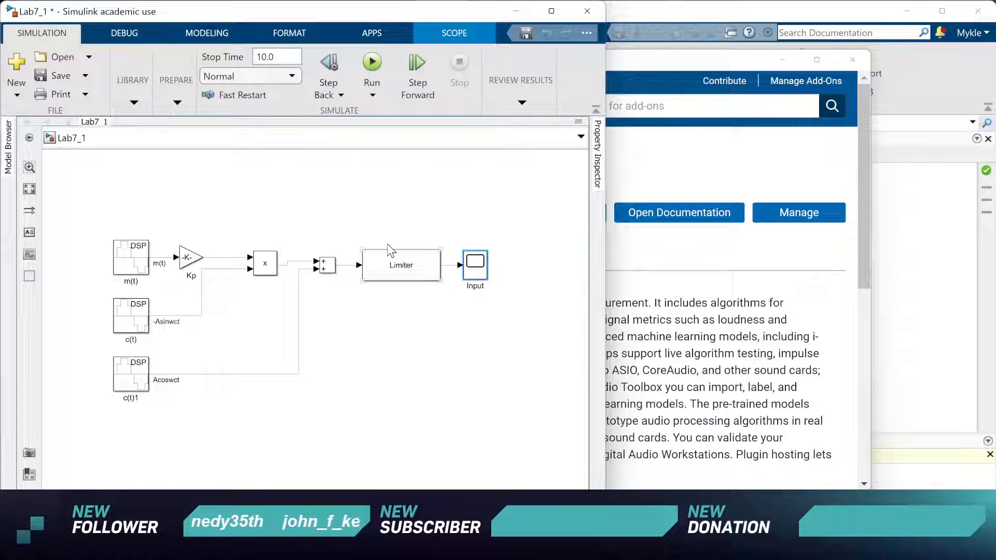
# Step: Check the waveform in the Input scope once more and return to the model
pyautogui.doubleClick(477, 268)
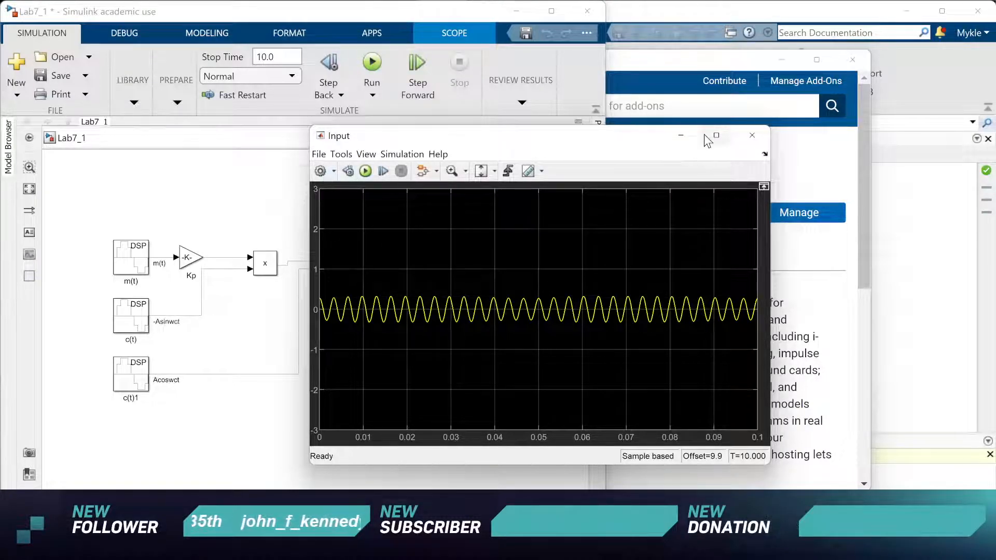
pyautogui.click(753, 135)
pyautogui.moveTo(291, 370); pyautogui.dragTo(298, 373)
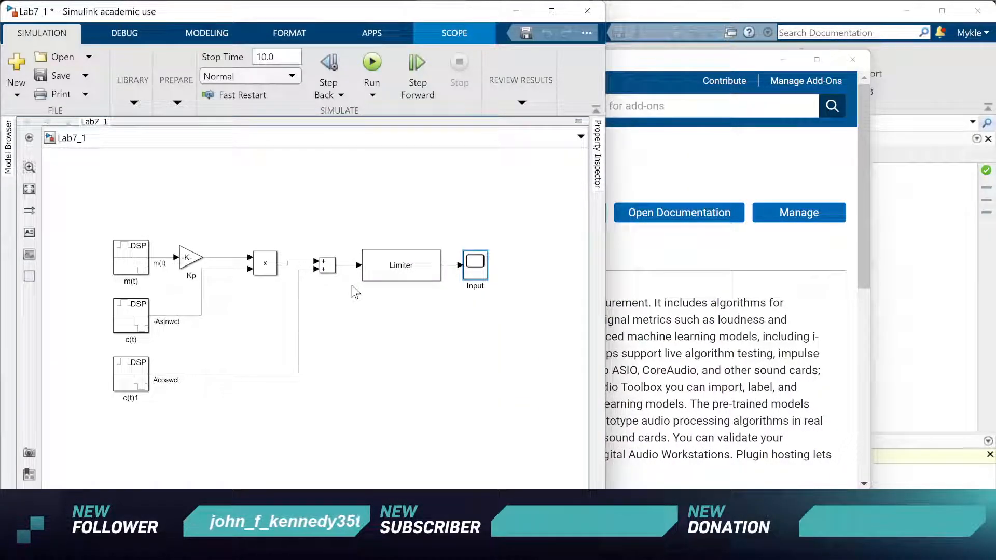
# Step: Set the Limiter block to inherit its sample rate from the input
pyautogui.doubleClick(415, 268)
pyautogui.scroll(-5, 626, 298)
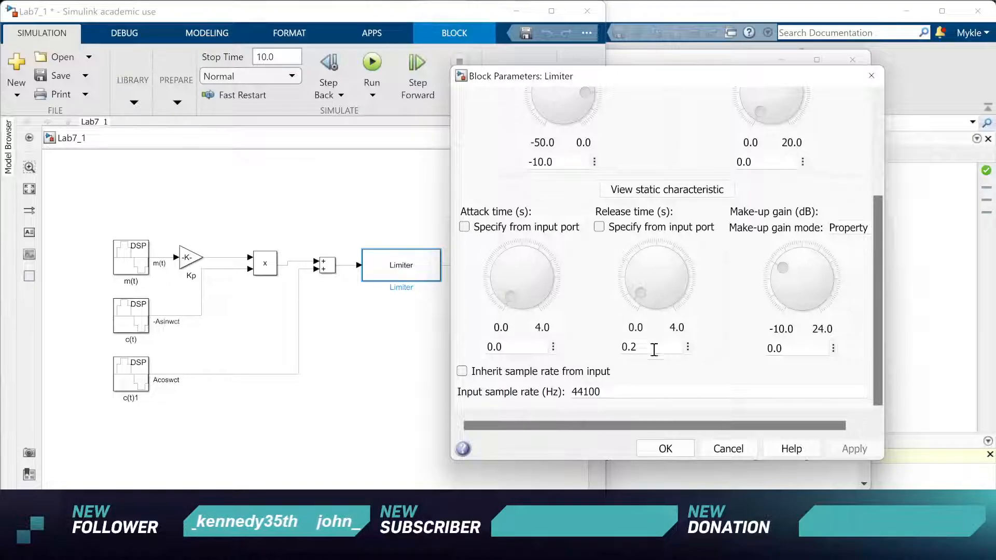
pyautogui.scroll(5, 682, 360)
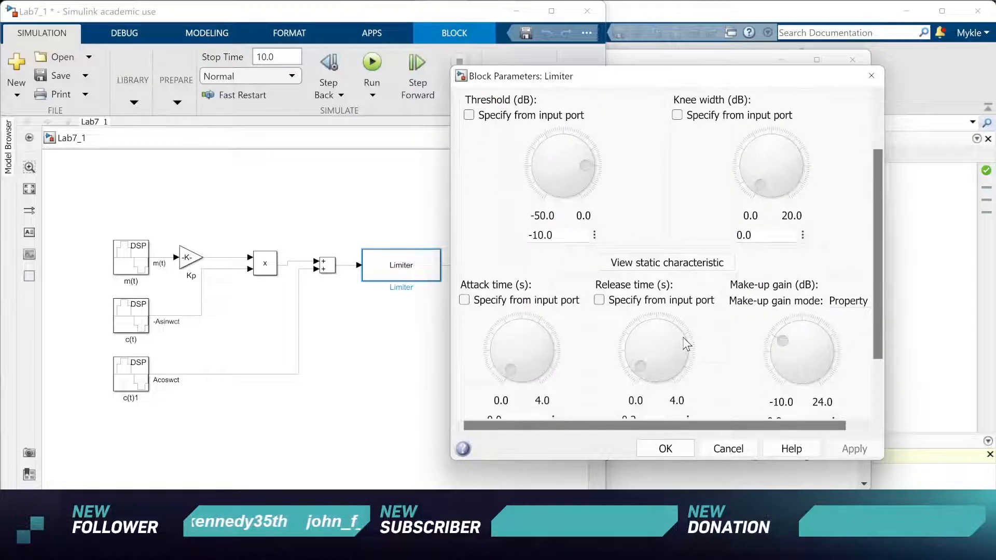
pyautogui.scroll(-3, 686, 343)
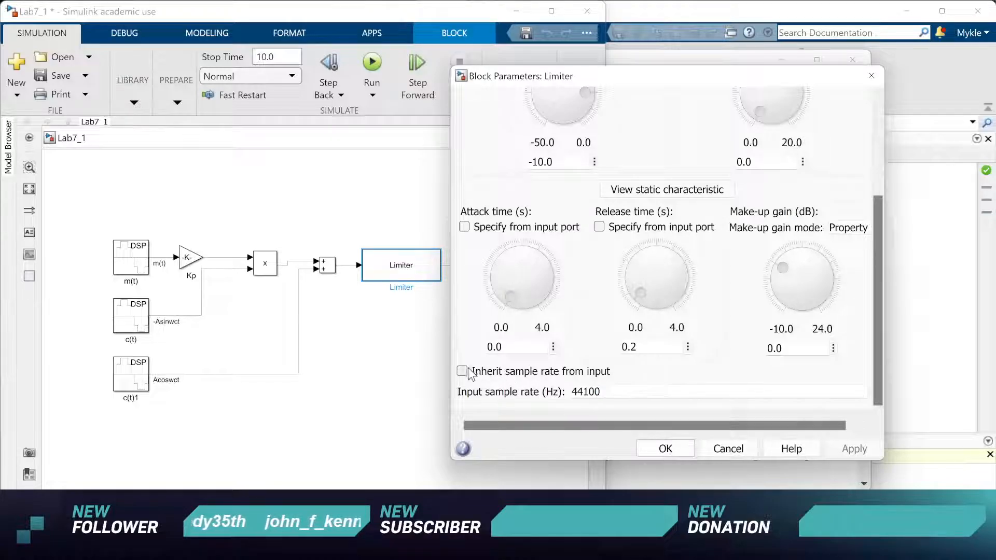
pyautogui.click(469, 372)
pyautogui.scroll(3, 585, 344)
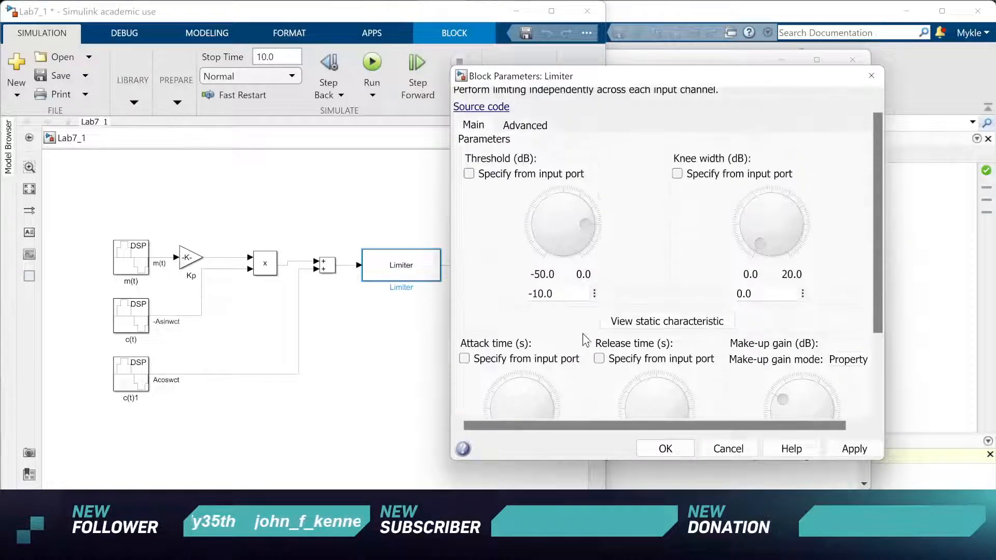
pyautogui.click(853, 447)
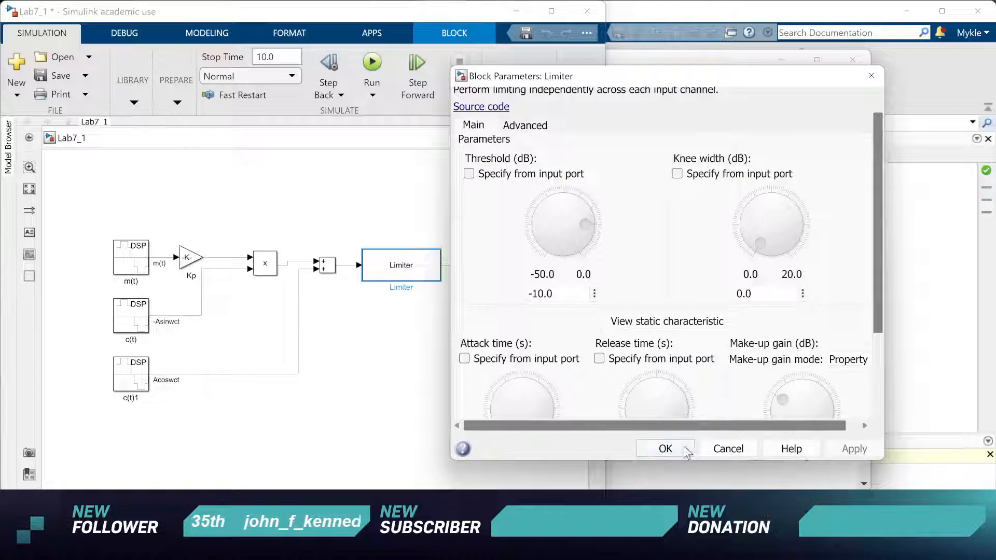
pyautogui.click(664, 447)
# Step: Run the simulation and view the Limiter's output in the Input scope
pyautogui.click(372, 67)
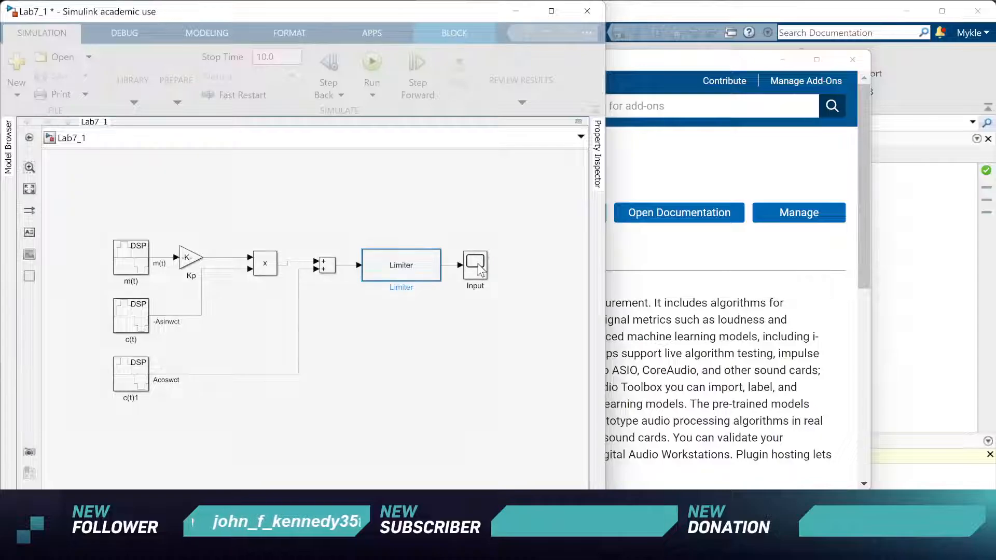
pyautogui.doubleClick(477, 266)
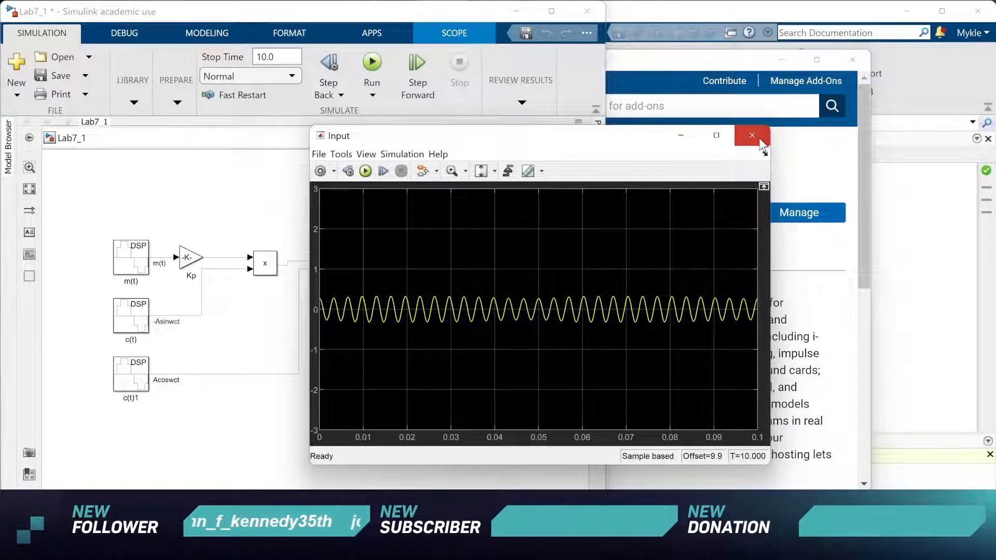
pyautogui.click(753, 137)
# Step: Reopen the Limiter block's parameters and review its main and advanced settings
pyautogui.doubleClick(419, 270)
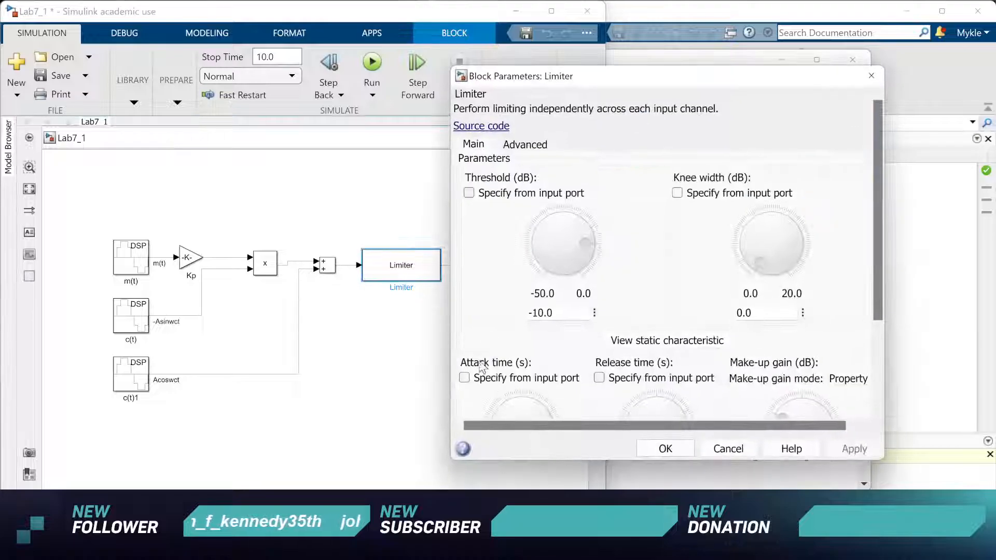
pyautogui.scroll(-3, 562, 310)
pyautogui.scroll(3, 563, 310)
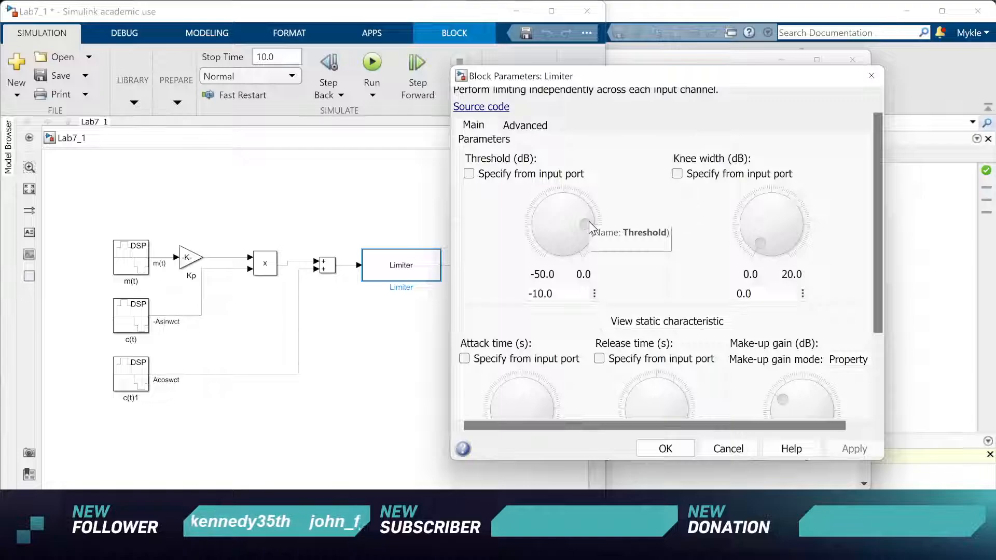
pyautogui.click(525, 125)
pyautogui.click(480, 127)
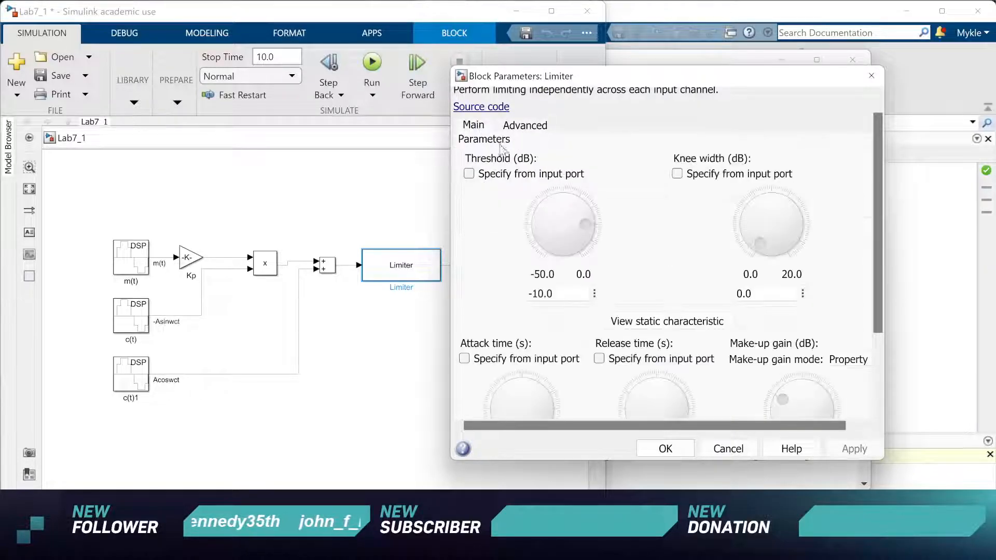